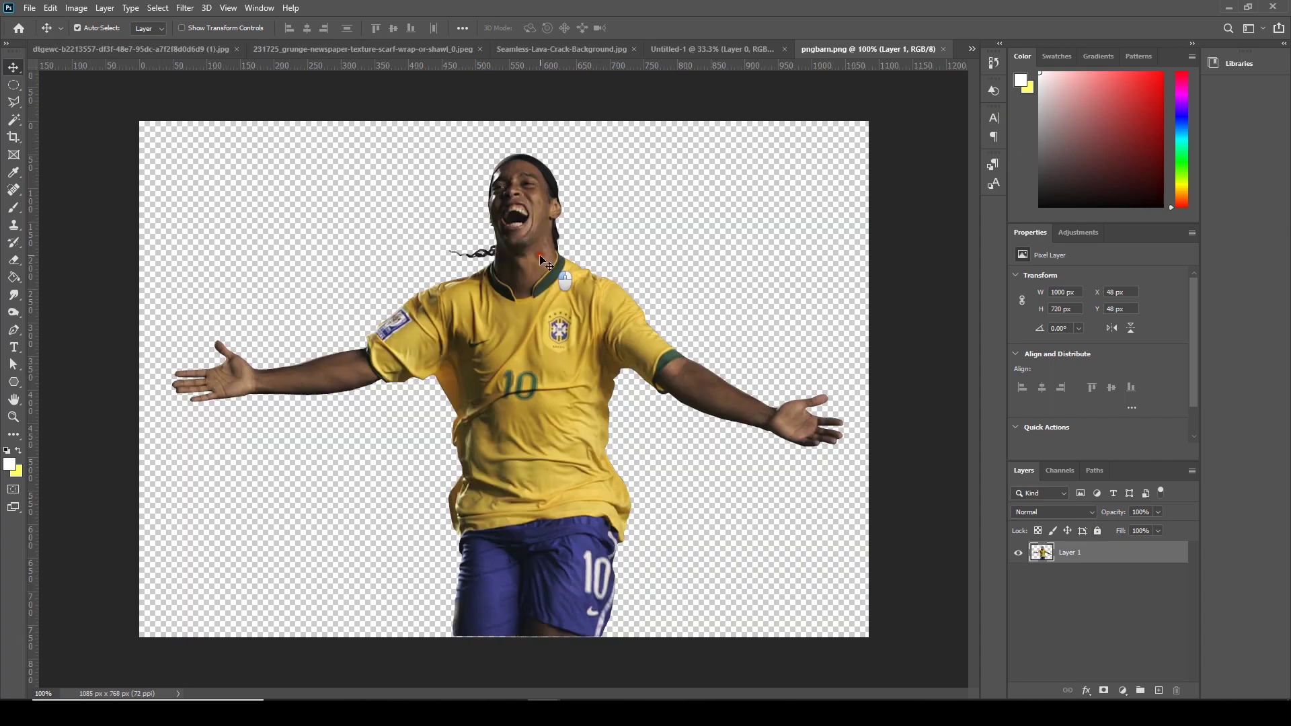
Bring the footballer cutout from pngbarn.png into the Untitled-1 poster, scale it to about 152%, and place it in the lower half.
drag(540, 254, 497, 361)
click(50, 7)
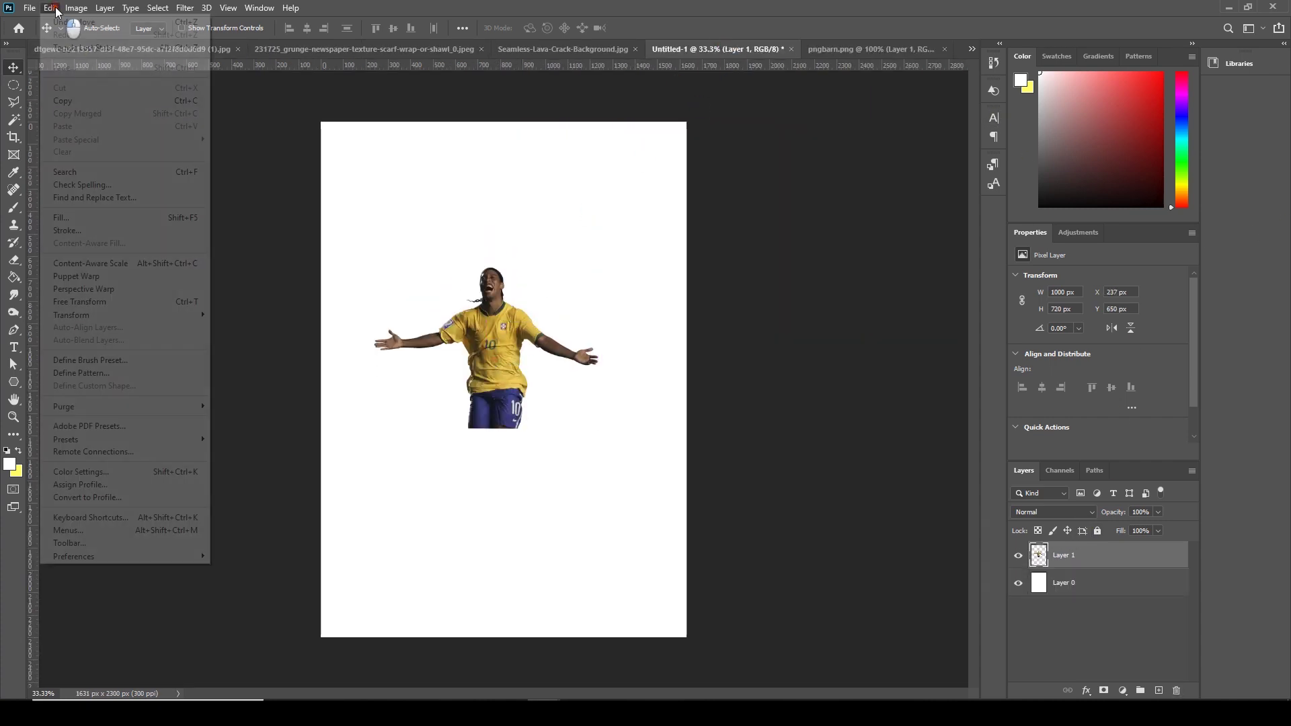
click(84, 302)
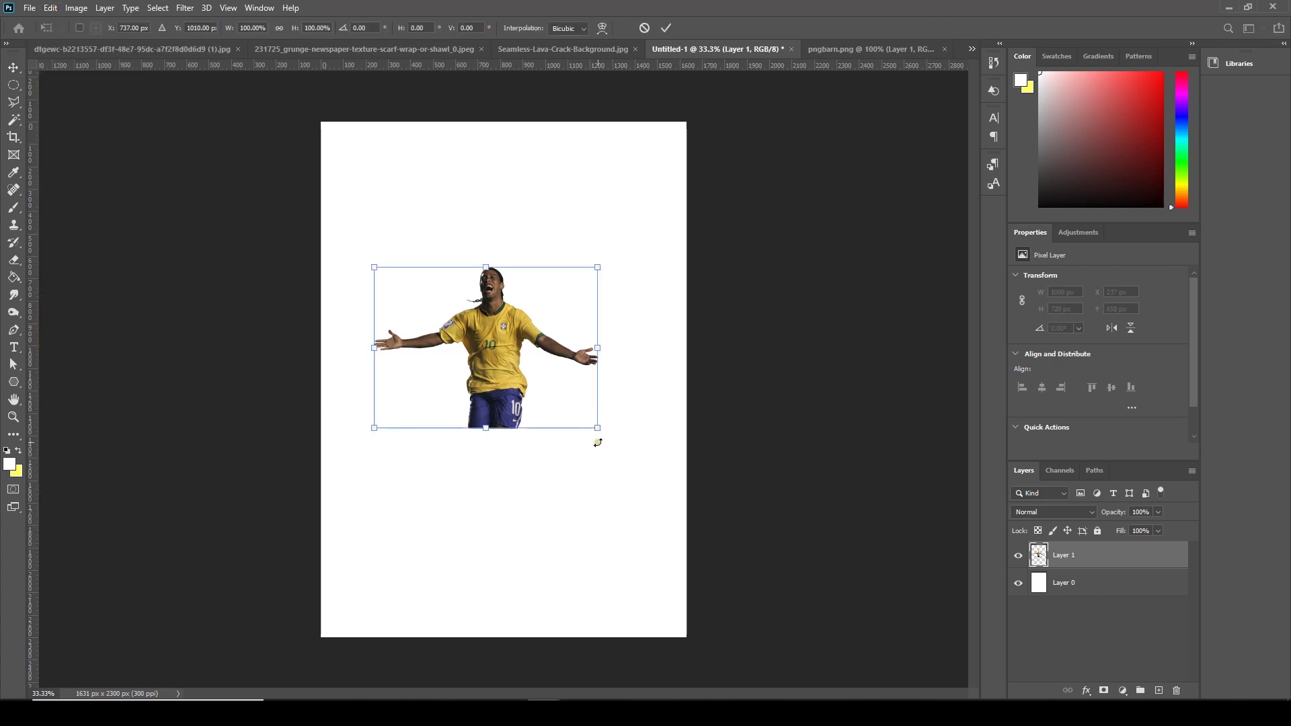
drag(598, 428, 632, 453)
drag(554, 434, 574, 522)
drag(653, 539, 679, 566)
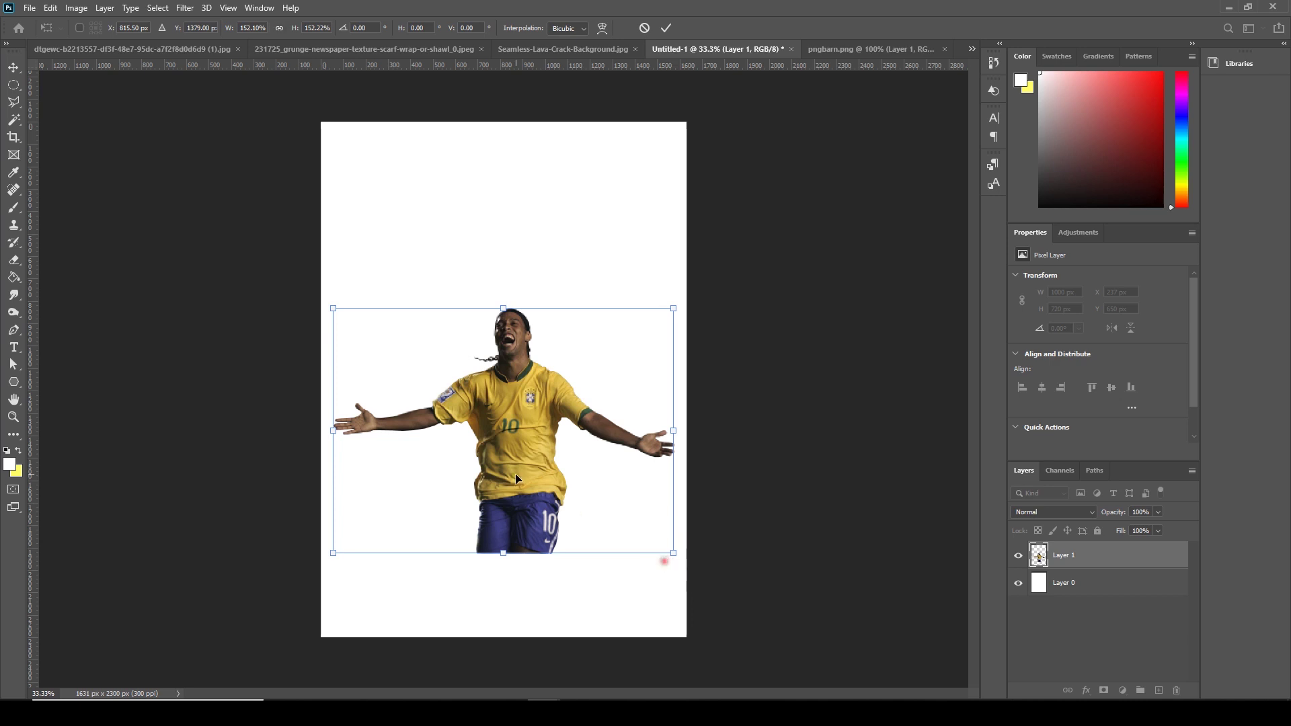
drag(521, 483, 520, 509)
key(Return)
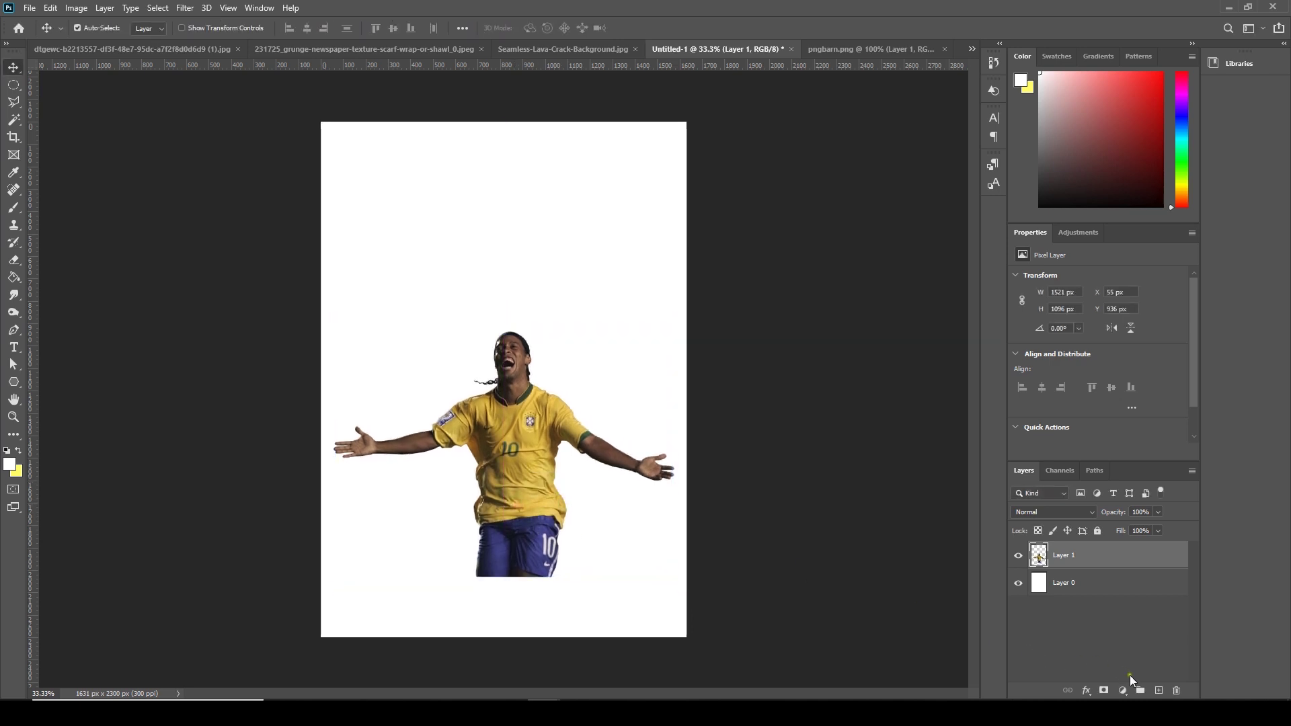
Add a new layer above the player and choose the 3200 px smoke brush e15.
click(1158, 691)
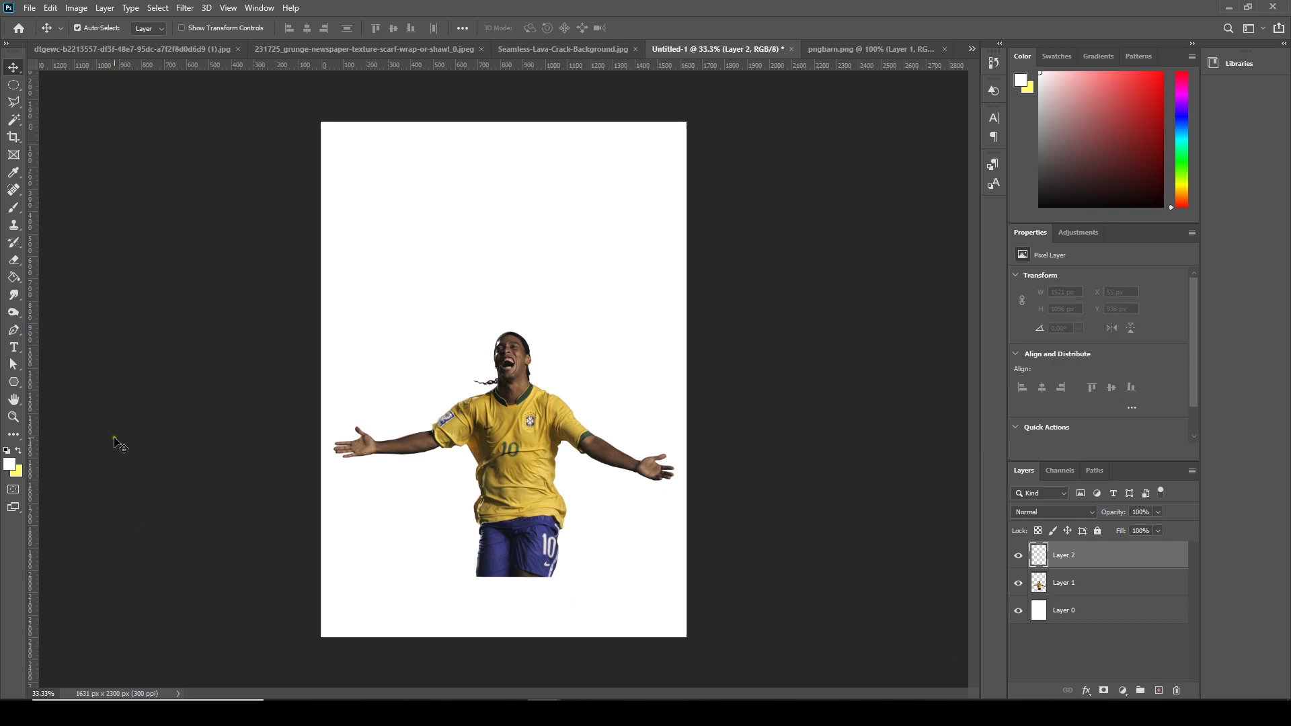
click(13, 207)
click(98, 28)
scroll(262, 505, down, 5)
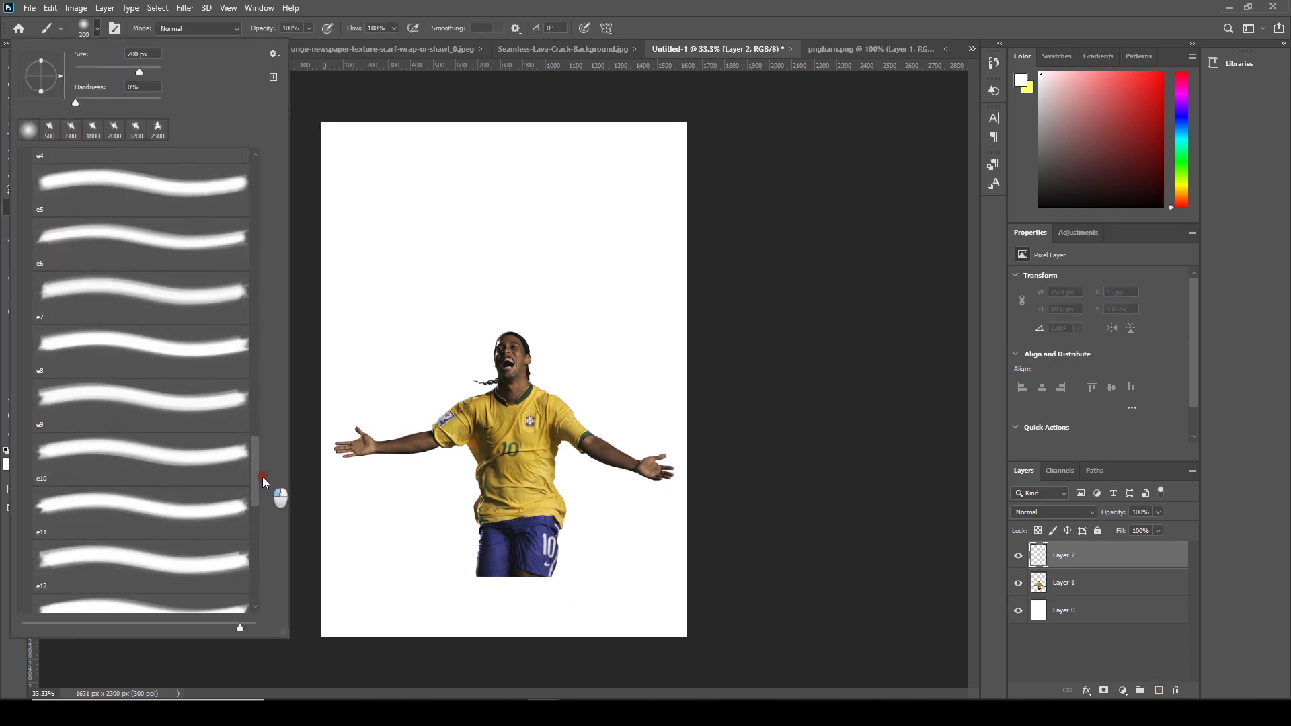
scroll(262, 504, down, 2)
click(159, 479)
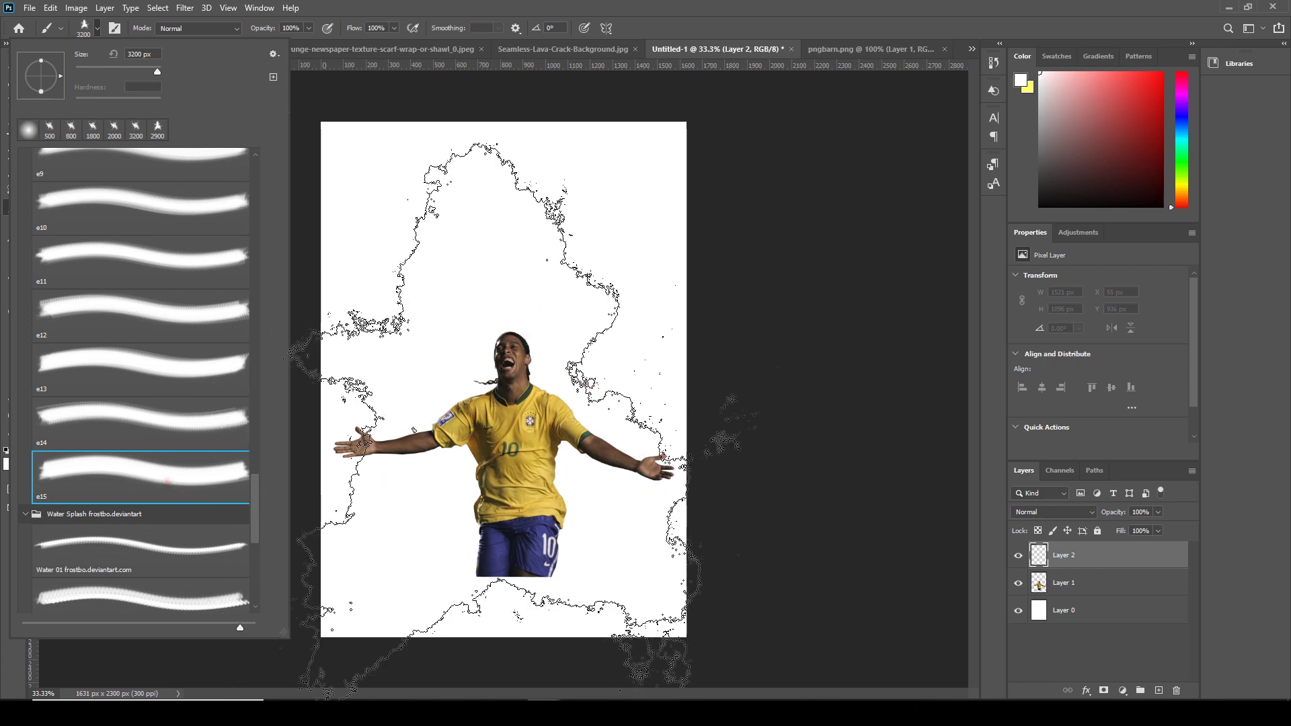
Fill the white background layer, Layer 0, with dark grey #222222 using the Paint Bucket.
click(1045, 582)
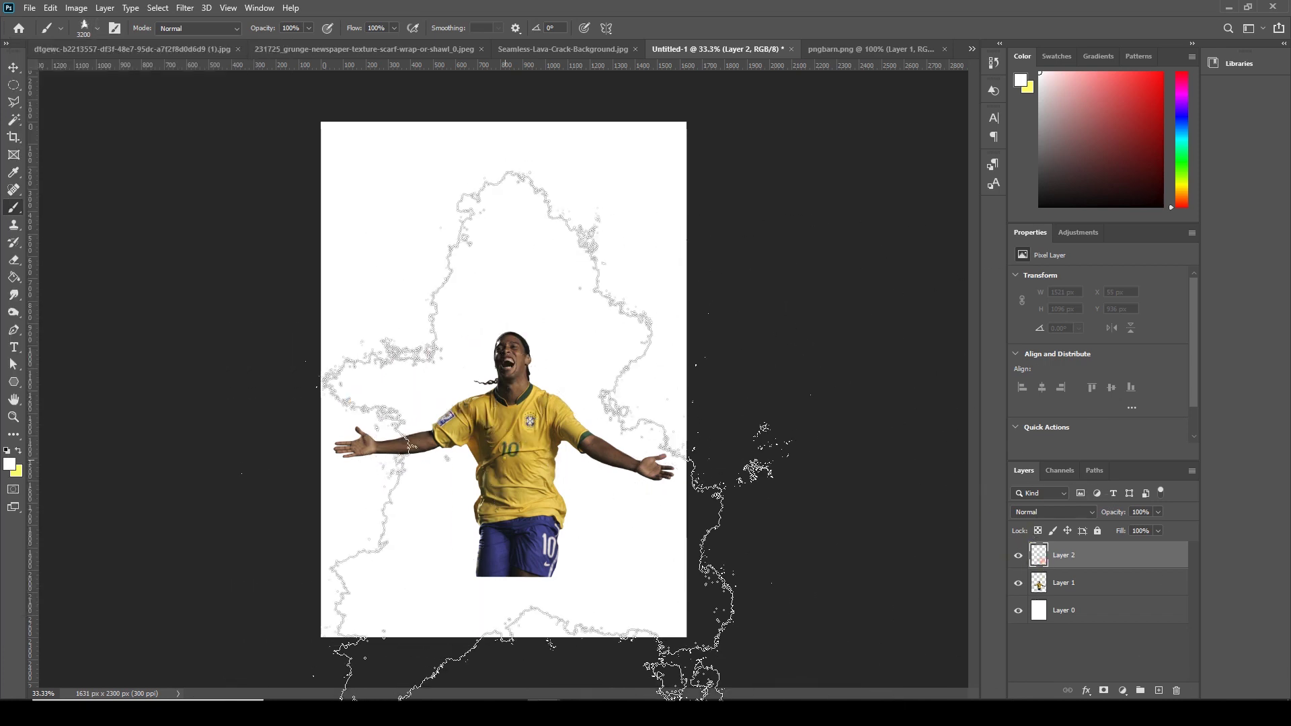
click(1074, 612)
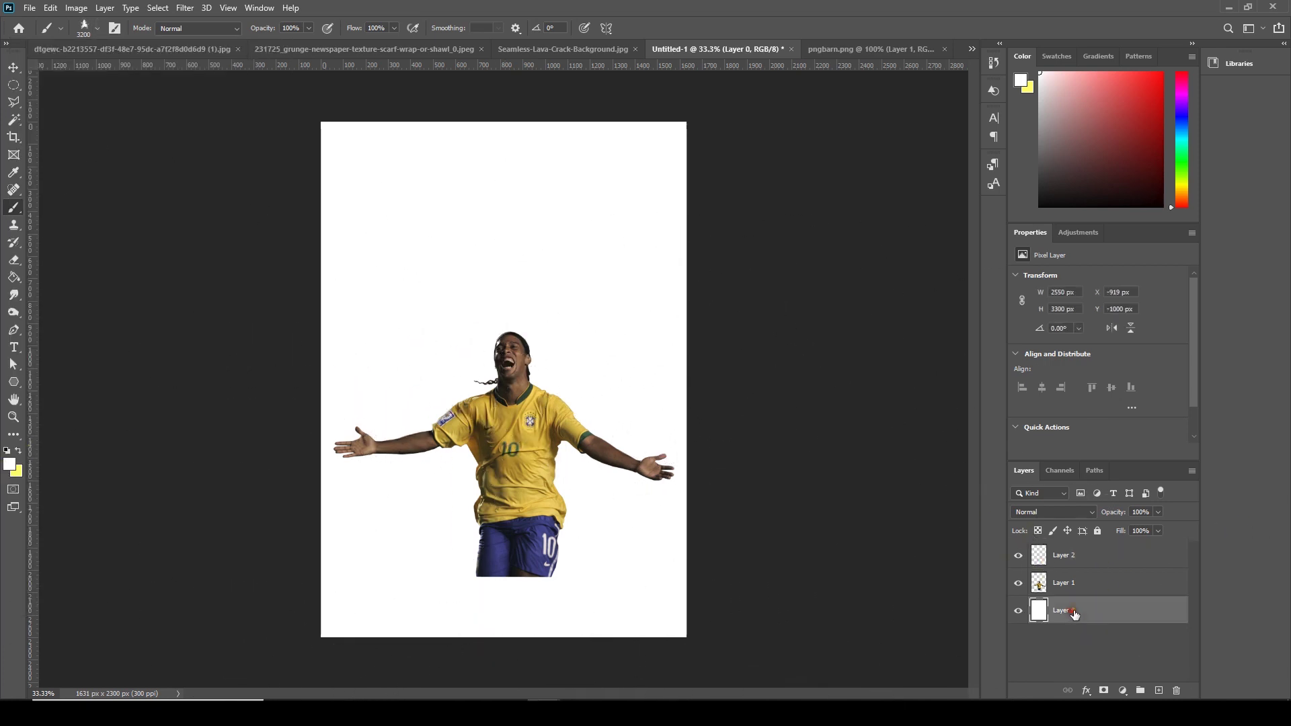
click(10, 464)
drag(858, 271, 799, 301)
click(1074, 143)
key(b)
click(15, 281)
click(416, 304)
Return to Layer 2 with the Brush tool and set the foreground color to white, #ffffff.
click(1058, 585)
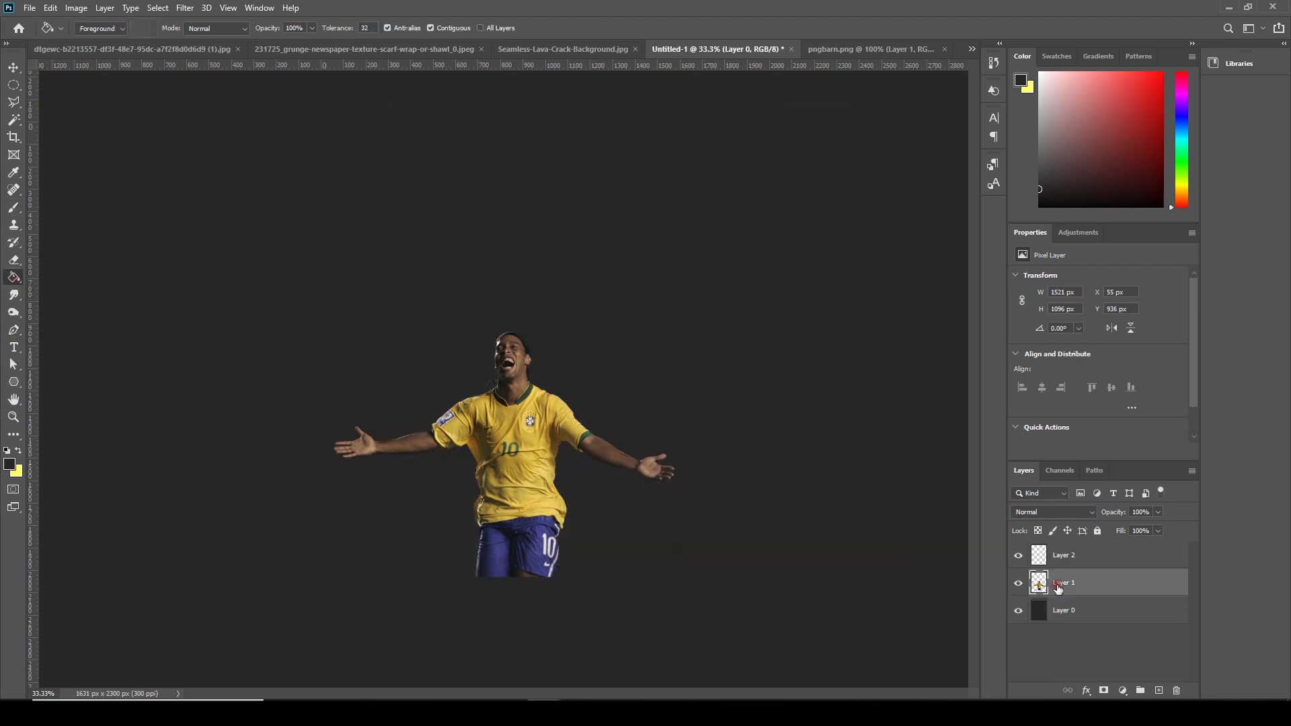
click(1062, 557)
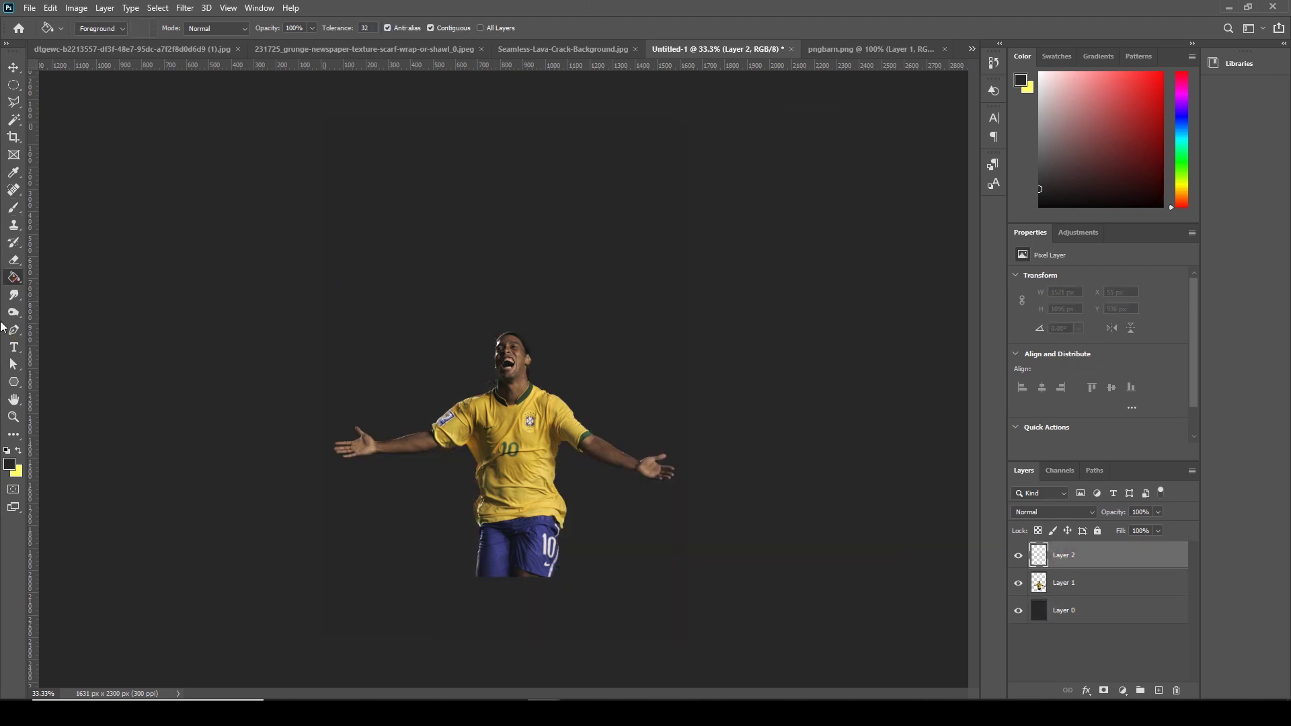
click(17, 214)
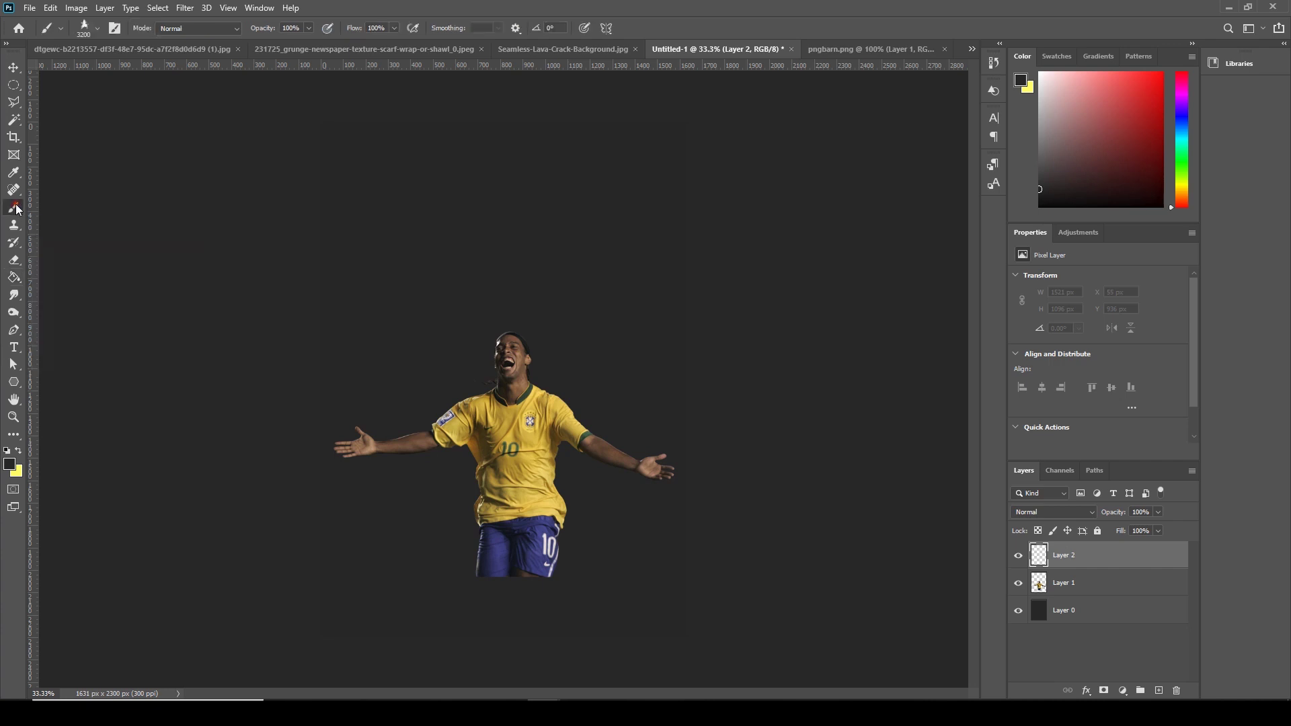
click(10, 464)
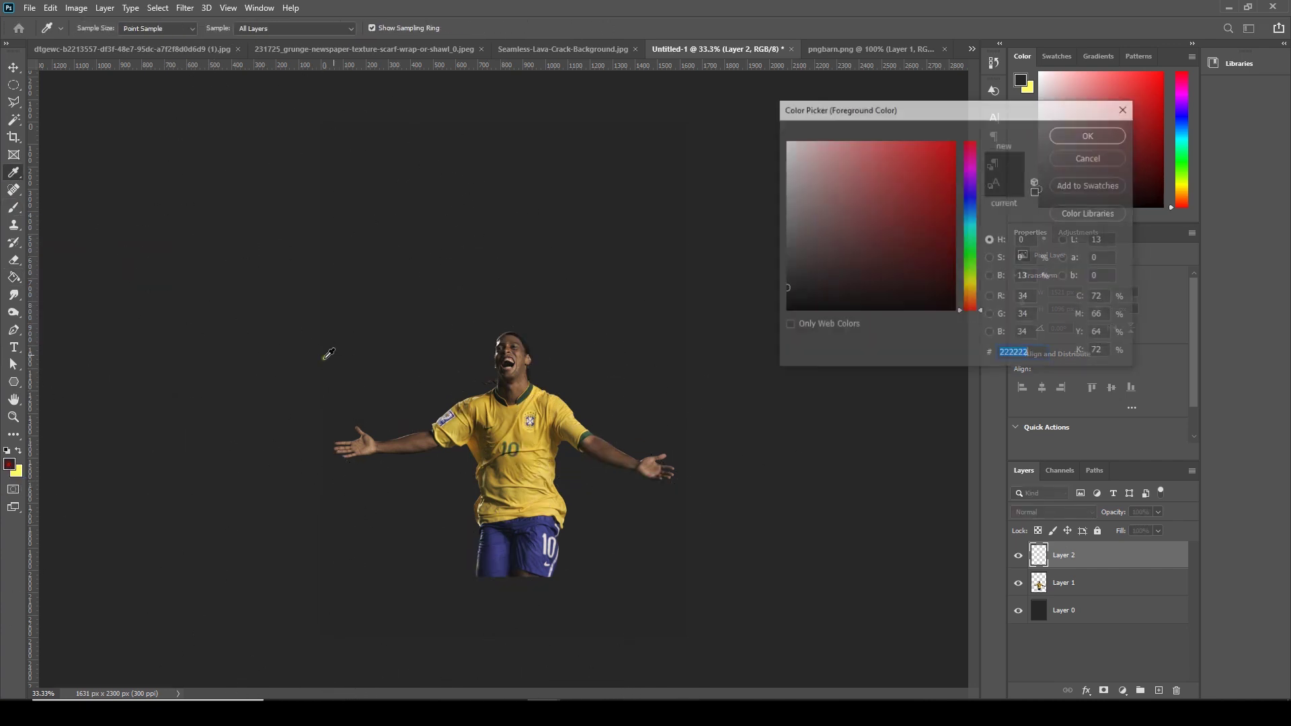
drag(838, 208, 757, 133)
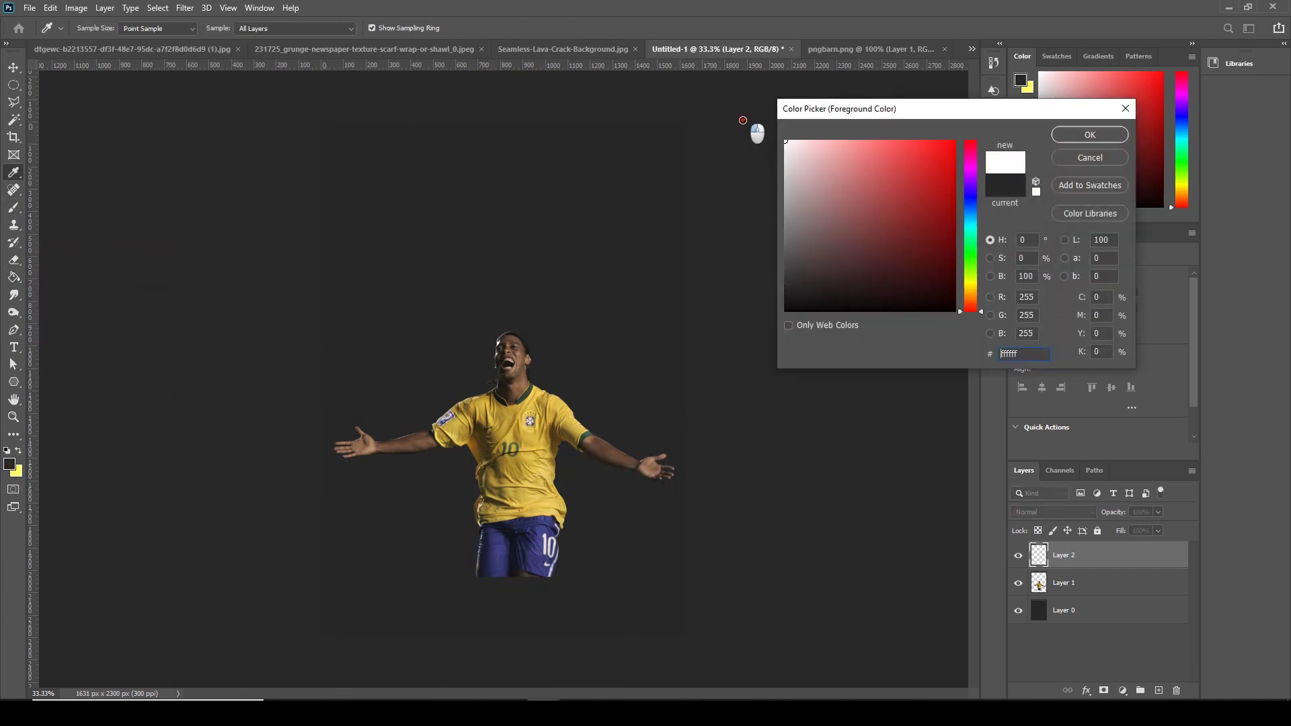
click(1072, 135)
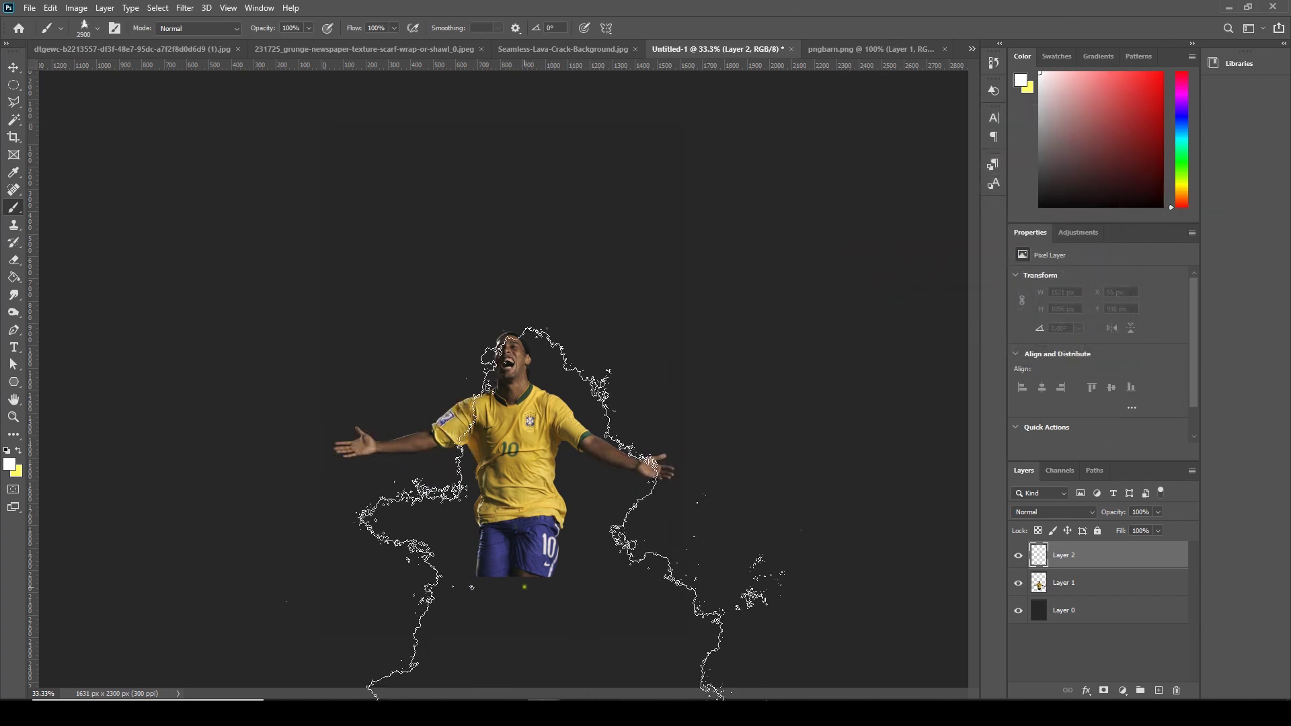
Reduce the smoke brush to 2100 px and stamp white smoke over the player's lower body on Layer 2.
key(bracketleft)
key(bracketleft)
key(bracketleft)
key(bracketleft)
key(bracketleft)
key(bracketleft)
key(bracketleft)
key(bracketleft)
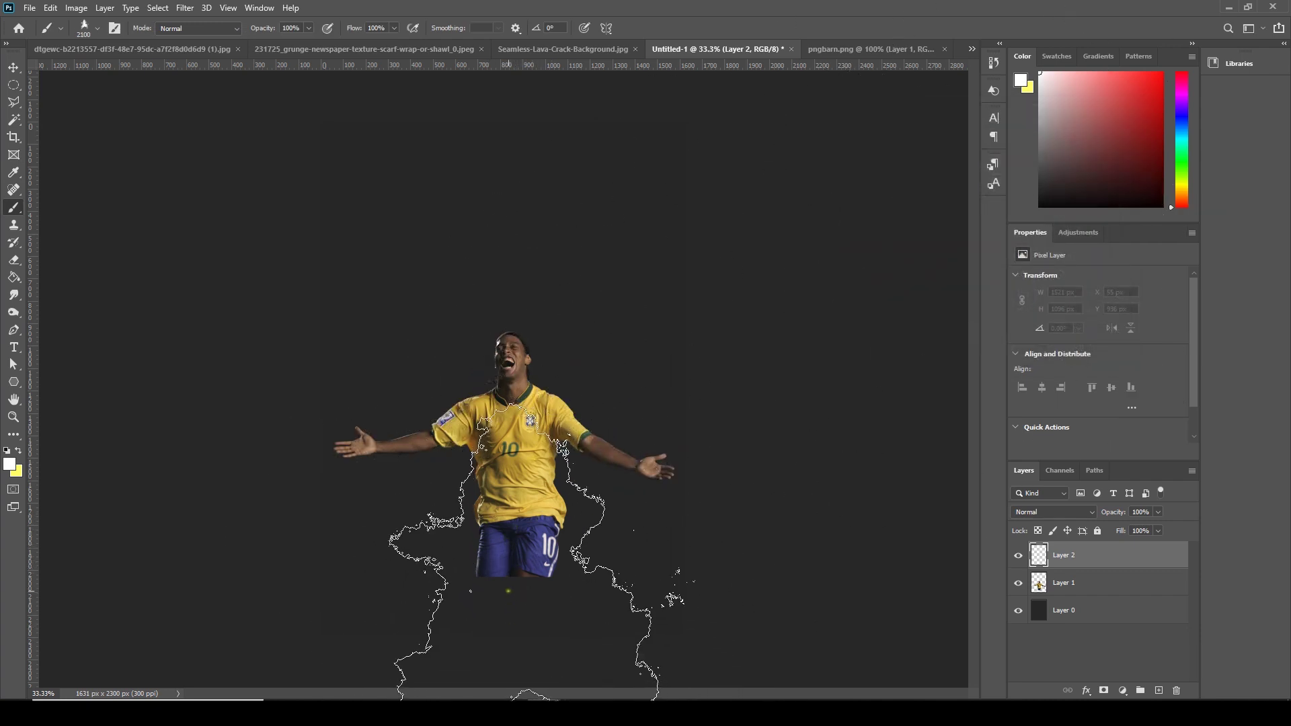
click(507, 590)
Thicken the smoke around the player's shorts and waist with smaller stamps at 1700 px and 1400 px.
key(bracketleft)
key(bracketleft)
key(bracketleft)
key(bracketleft)
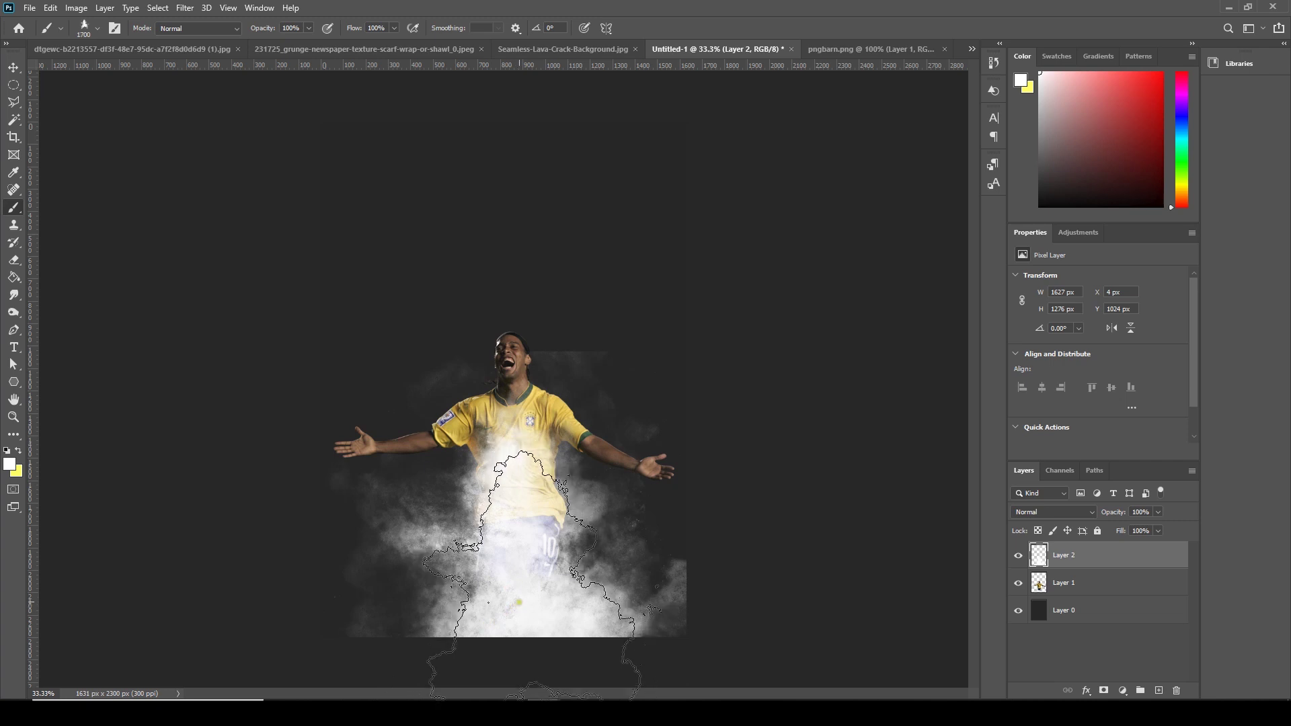
click(511, 592)
key(bracketleft)
key(bracketleft)
key(bracketleft)
click(455, 592)
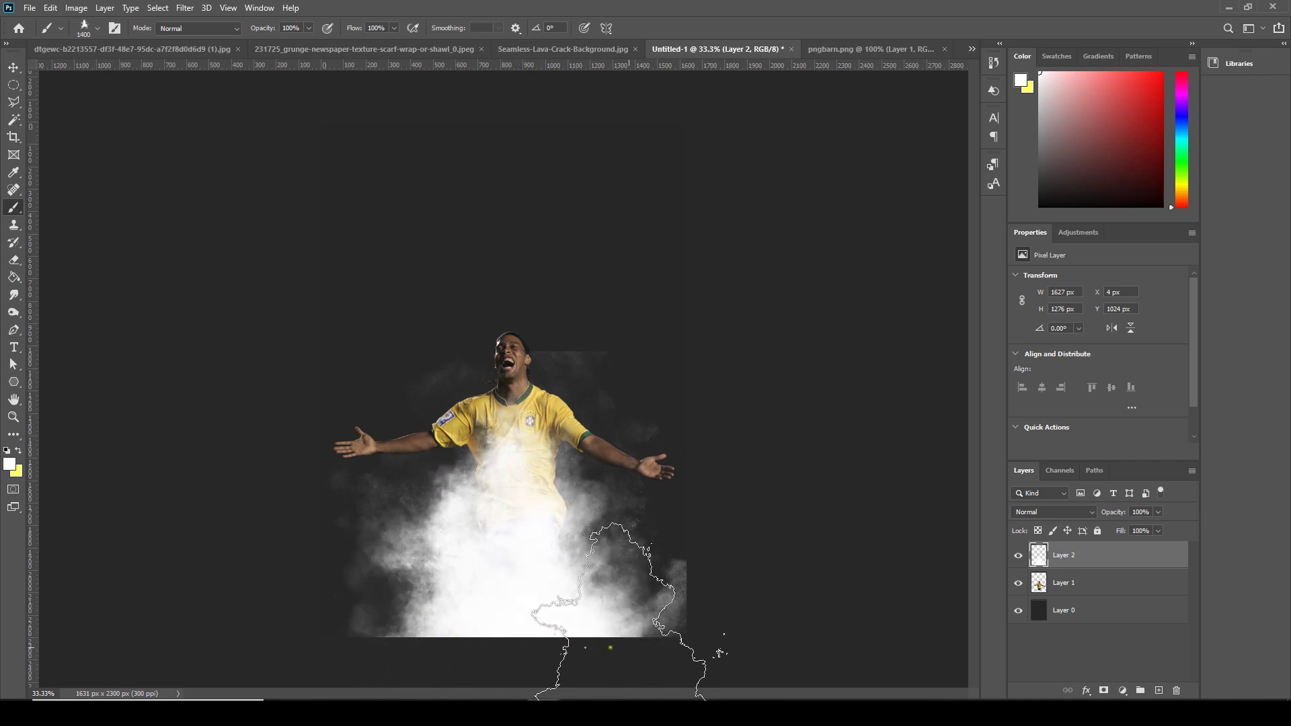
Add a layer mask to Layer 2 and paint it black above the player's head to hide the upper smoke.
click(1103, 691)
key(d)
key(x)
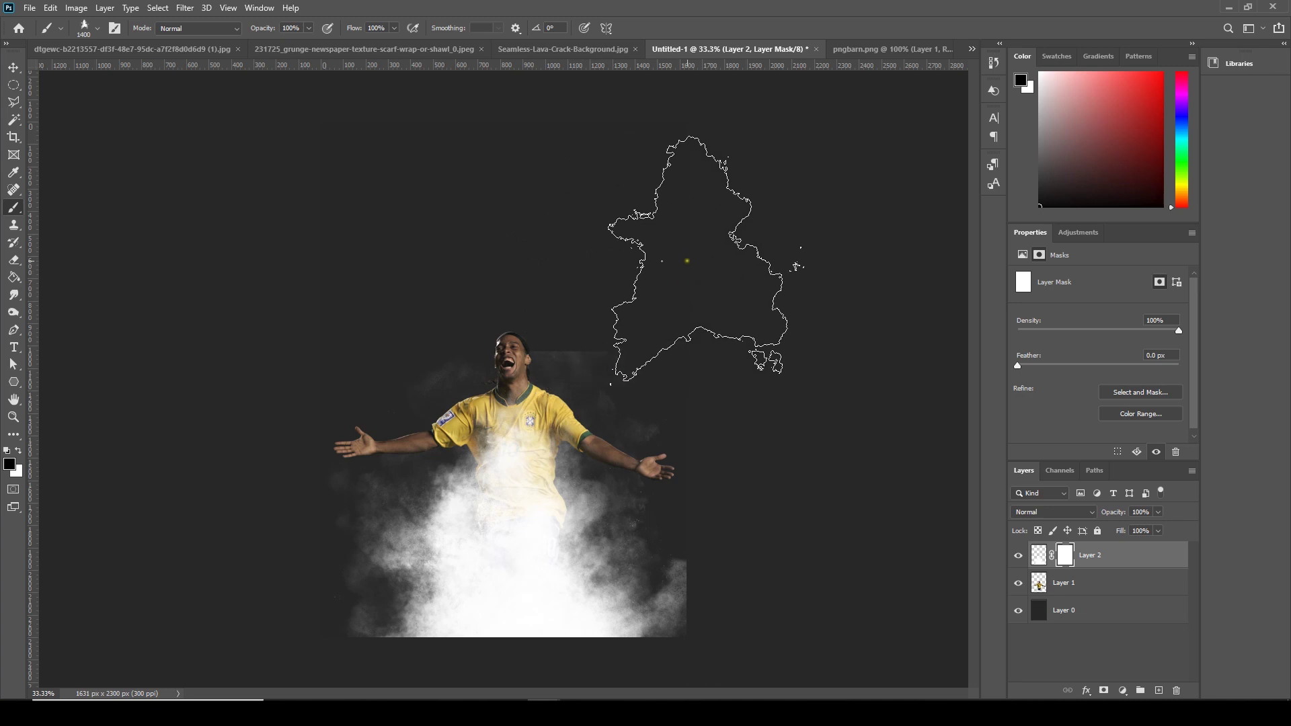
click(10, 464)
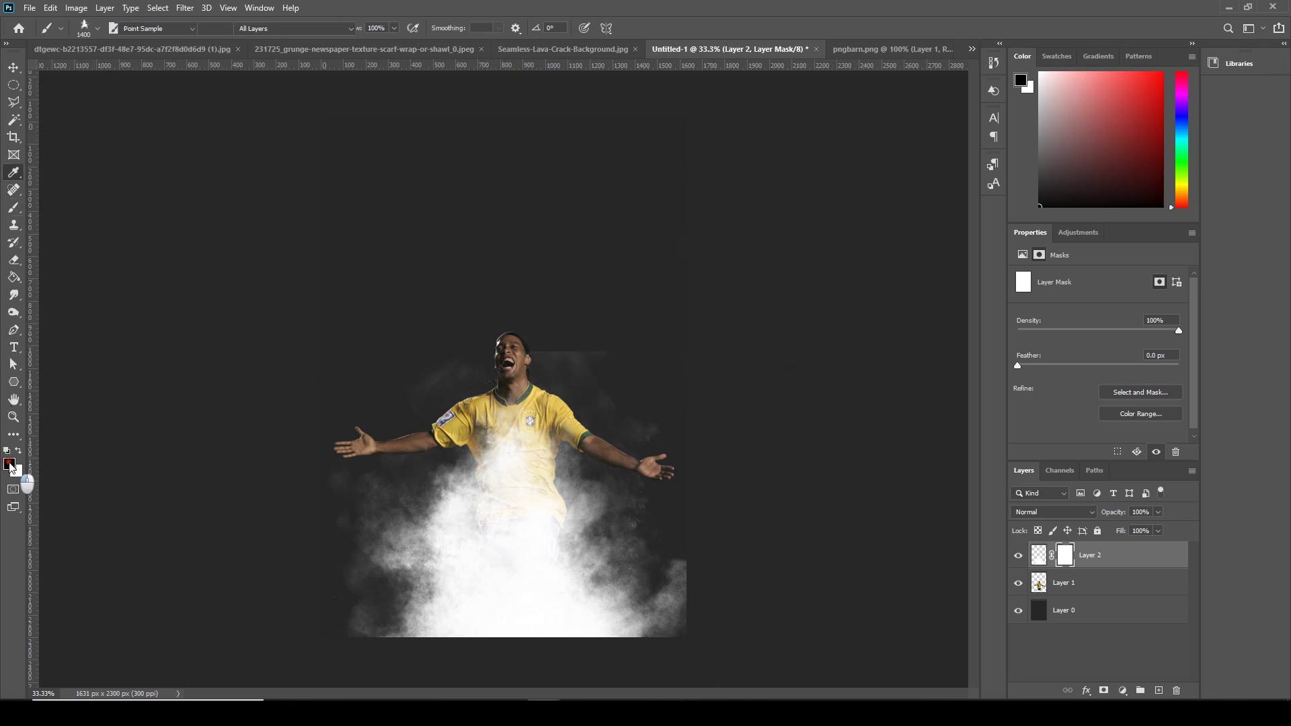
click(1099, 137)
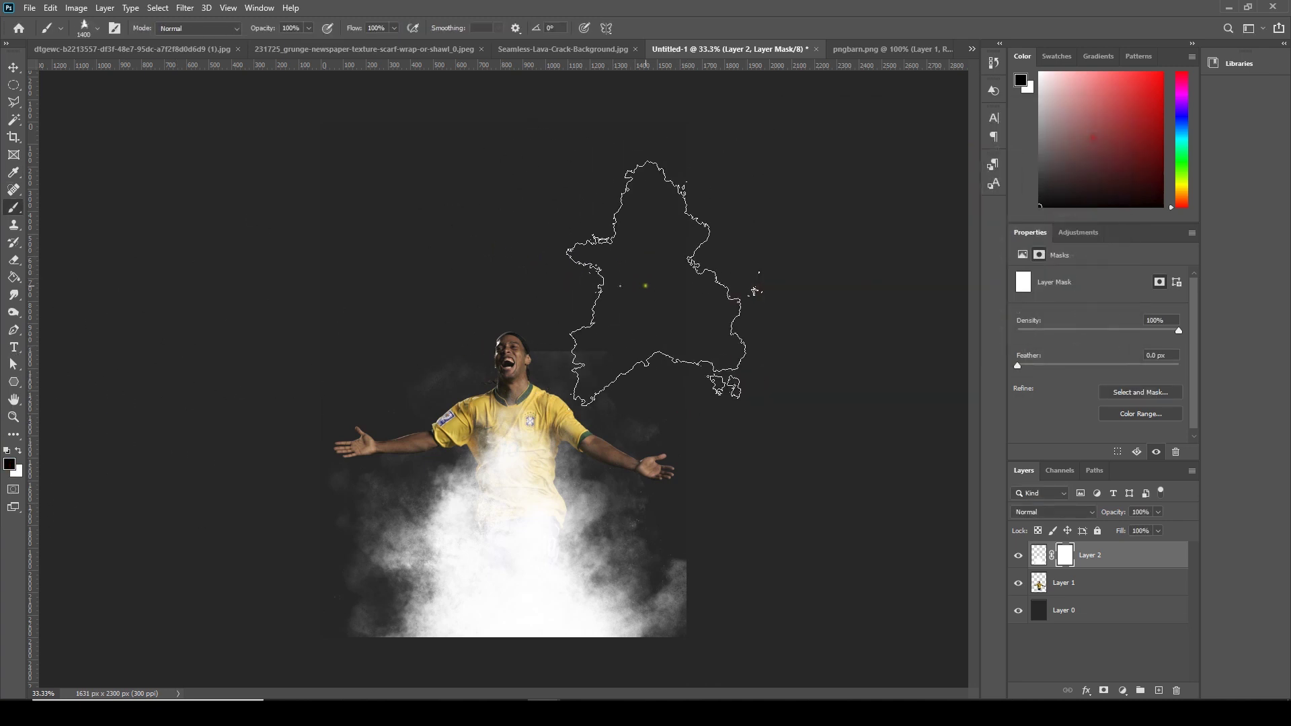
click(503, 299)
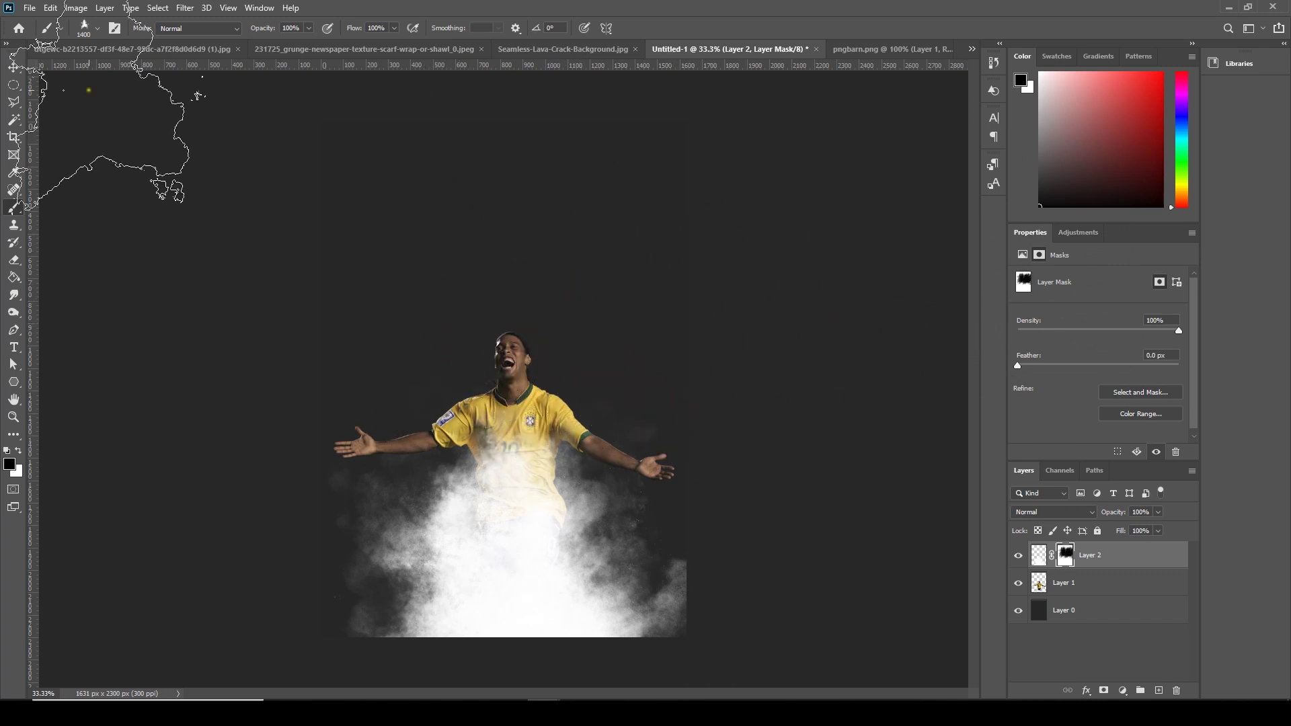
Add a new layer between the dark background and the player, ready for painting with the smoke brush.
click(14, 68)
click(1076, 584)
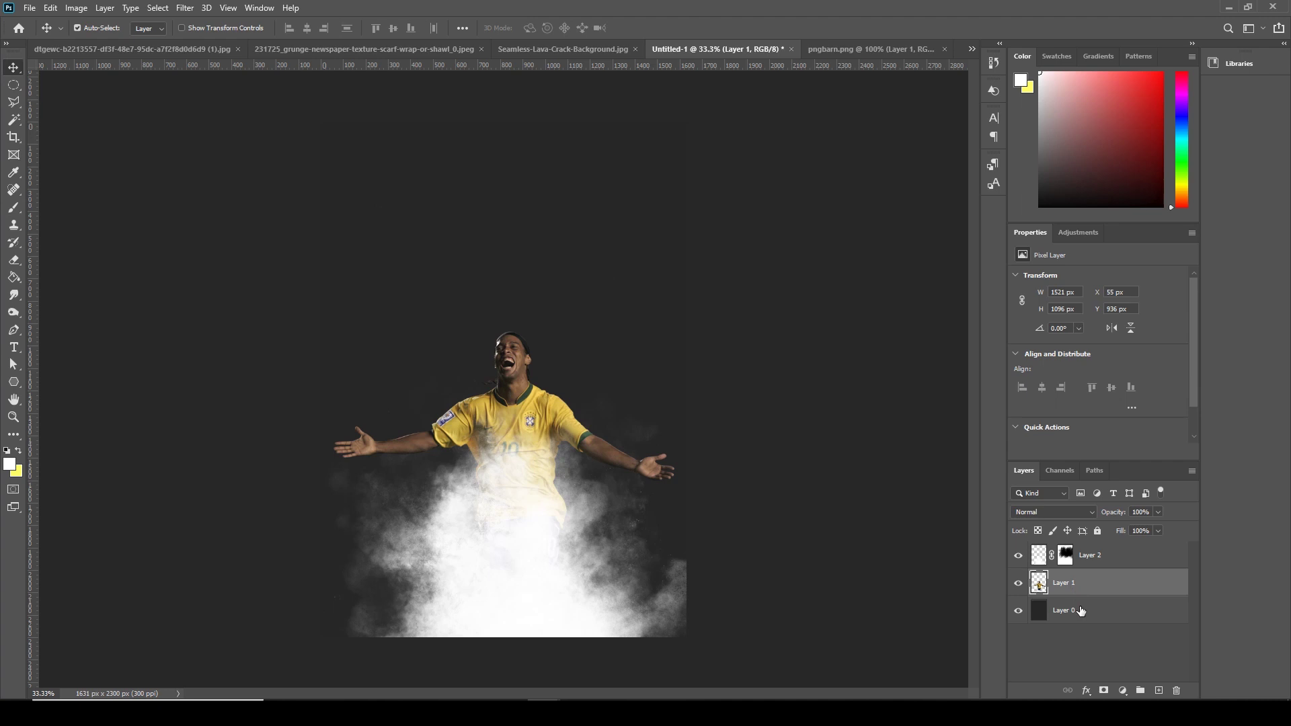
click(1062, 613)
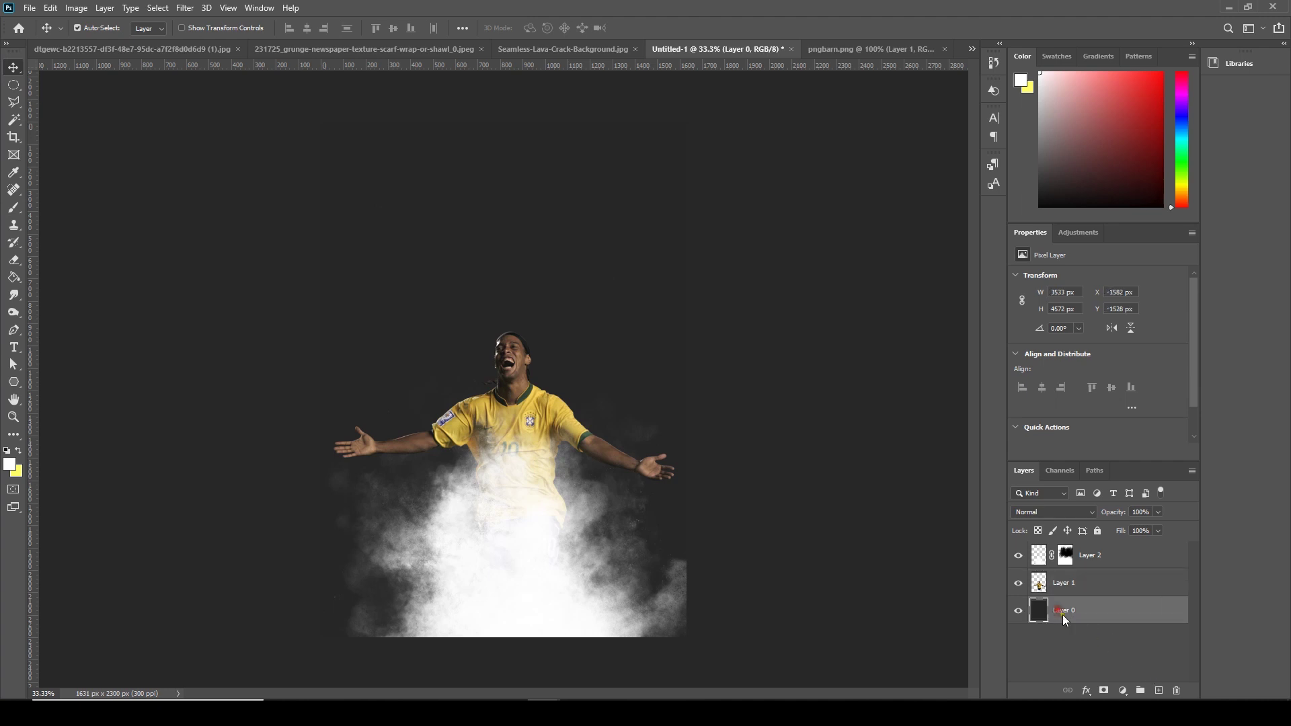
click(1158, 691)
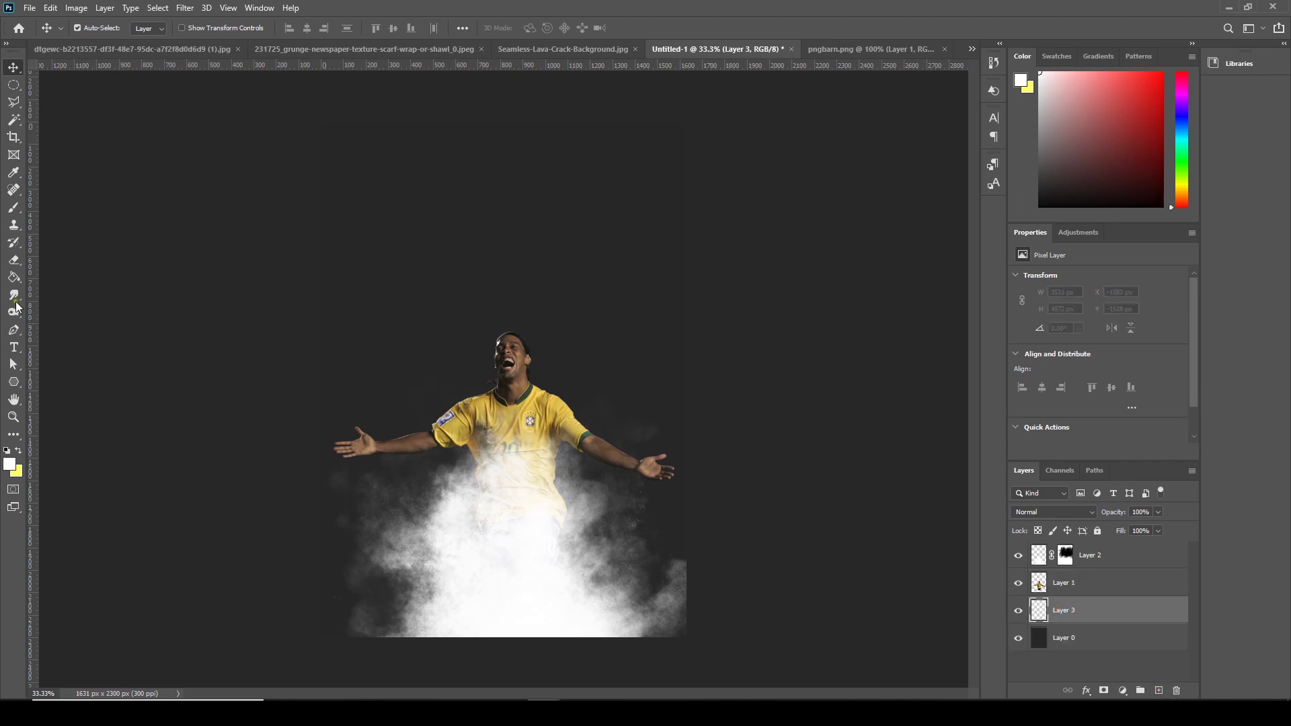
click(12, 211)
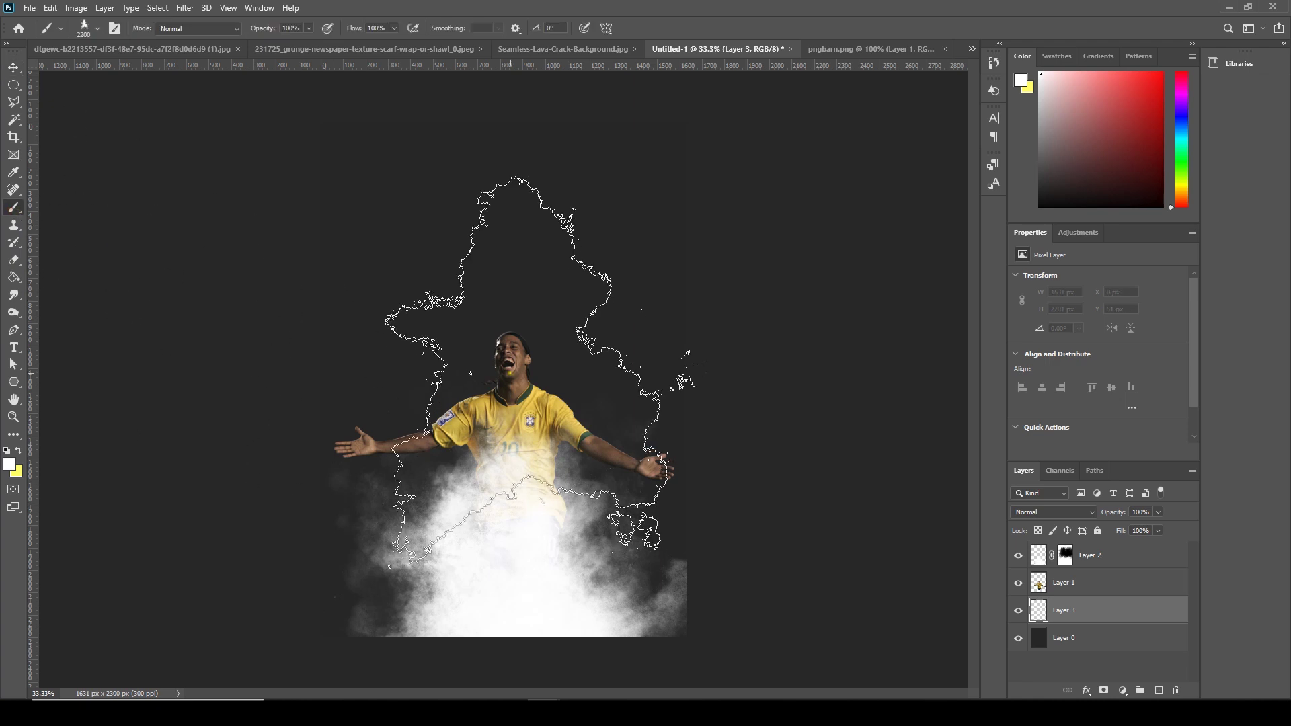
key(bracketleft)
key(bracketleft)
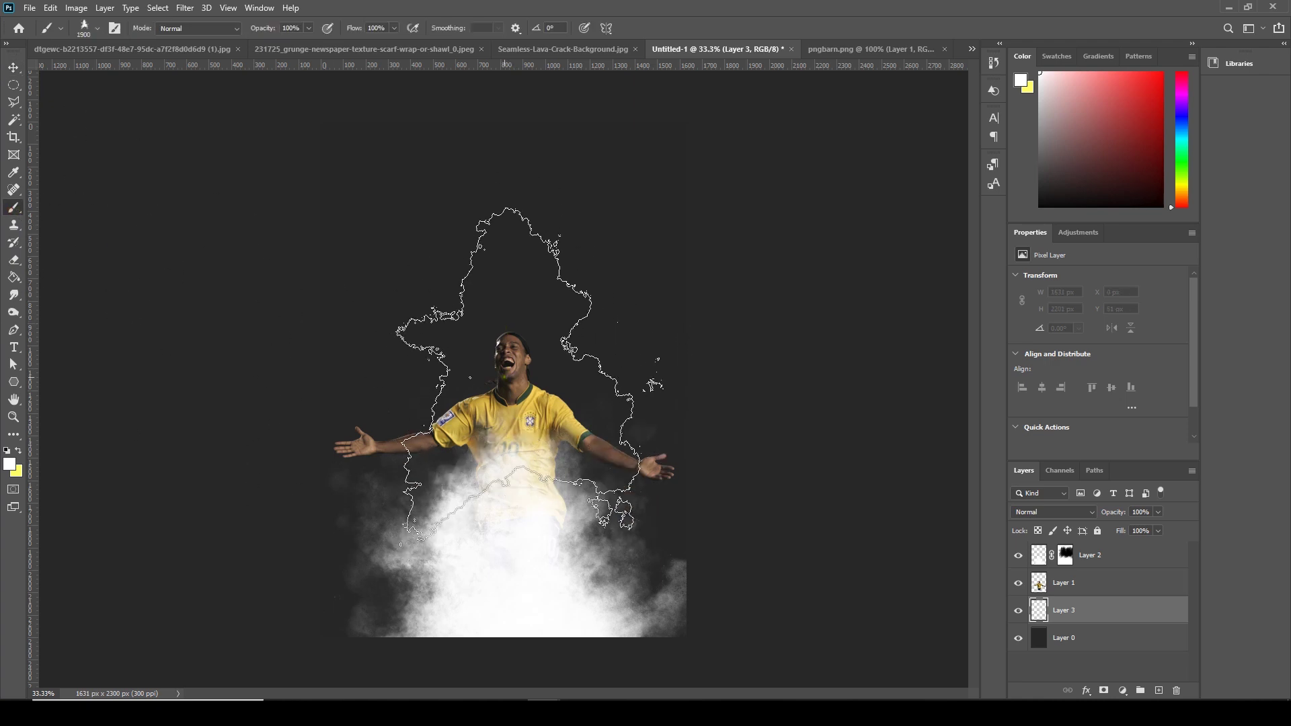
click(531, 370)
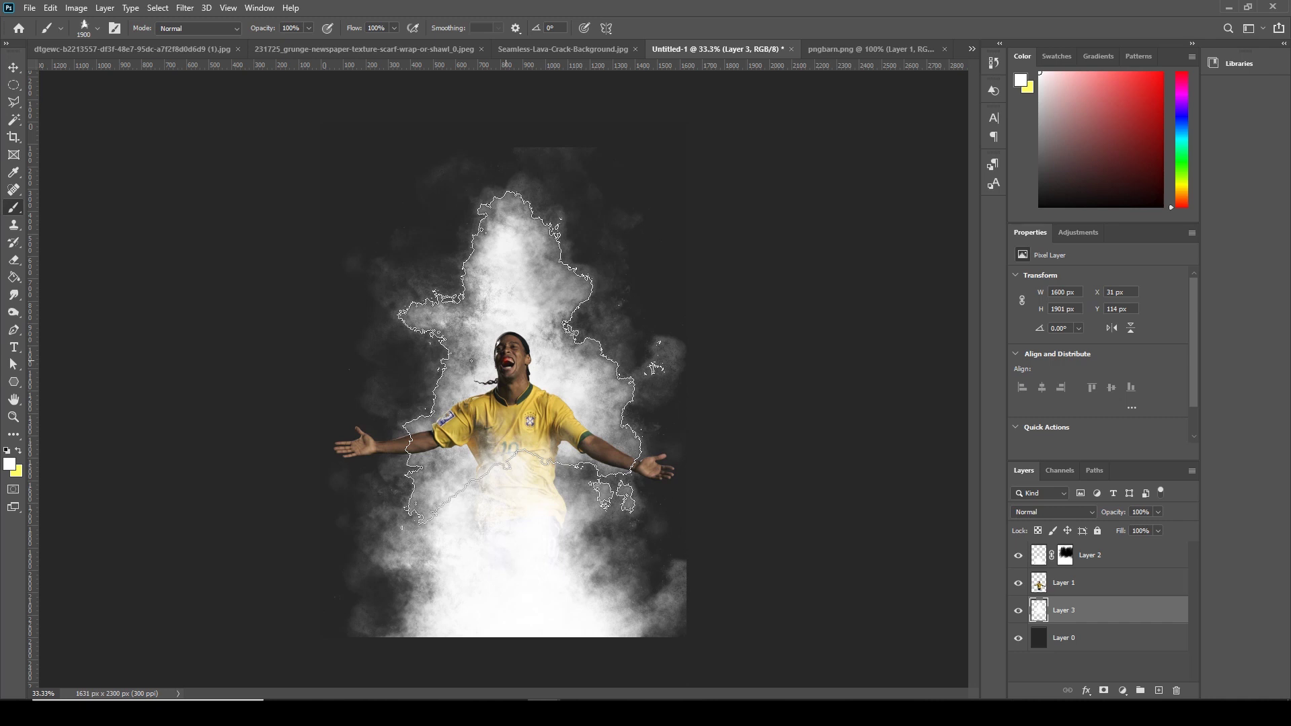
key(ctrl+z)
Enlarge the smoke brush to 2600 px and stamp white smoke behind the player on Layer 3.
key(bracketright)
key(bracketright)
key(bracketright)
key(bracketright)
key(bracketright)
key(bracketright)
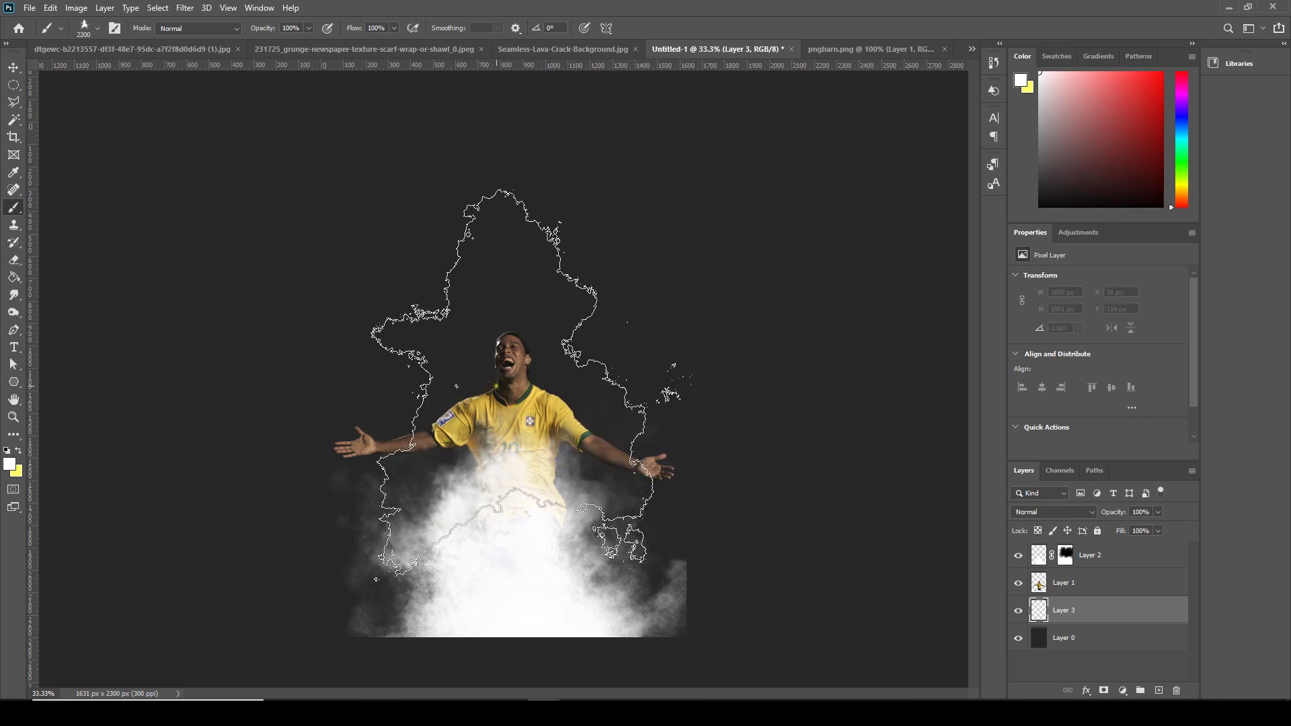
key(bracketright)
click(521, 387)
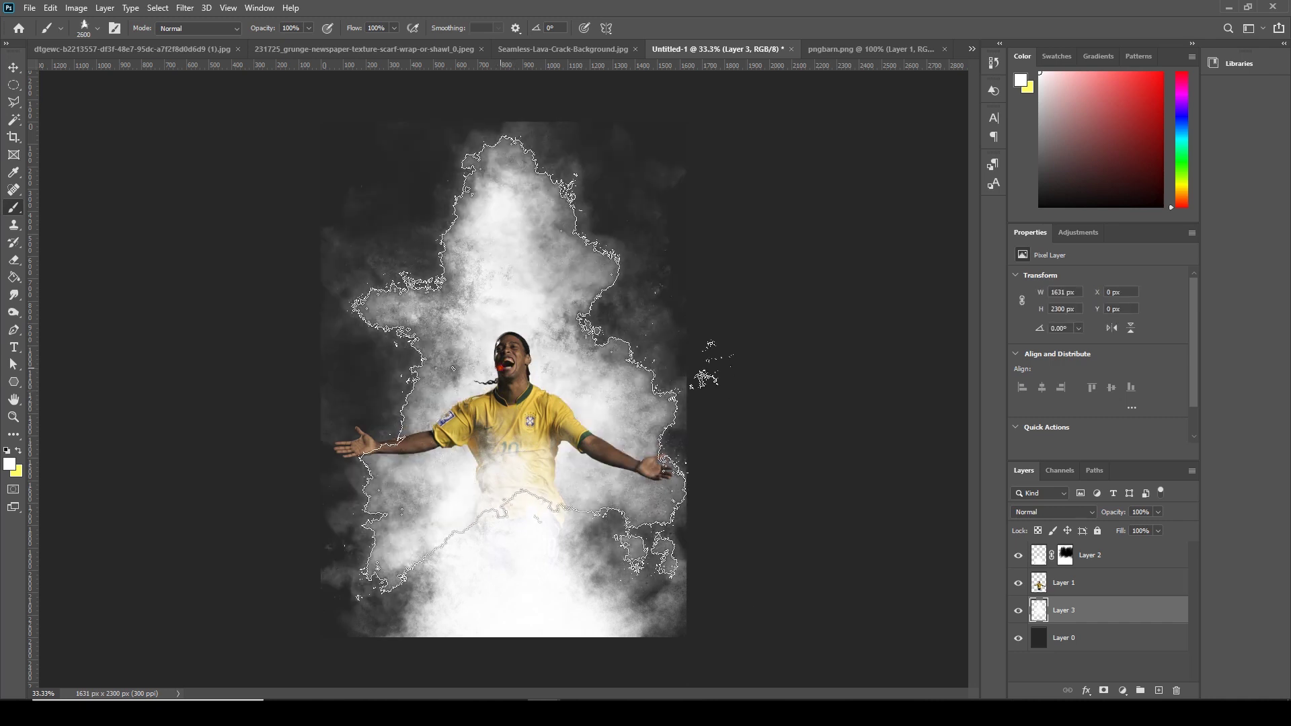
Apply the Camera Raw filter to the player layer with Exposure +0.50, Highlights -72, Texture +41, Clarity +89 and Vibrance -29.
key(v)
key(alt+bracketright)
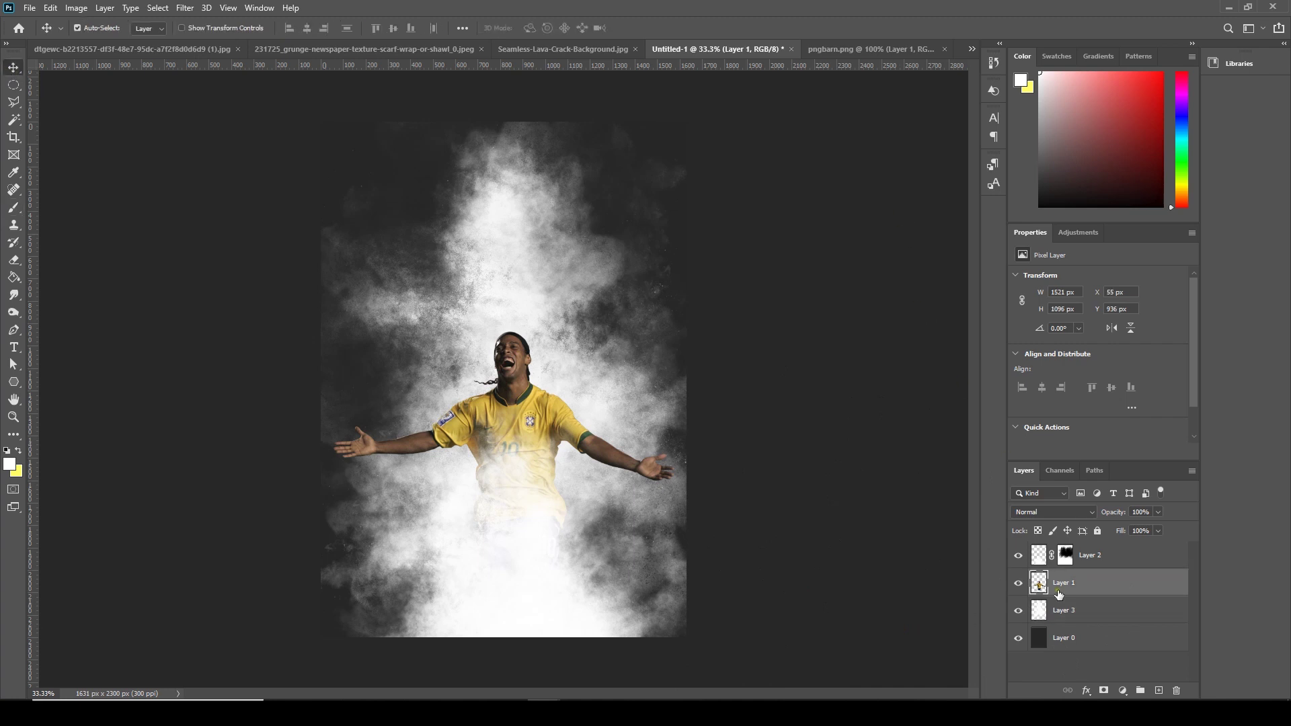
click(180, 7)
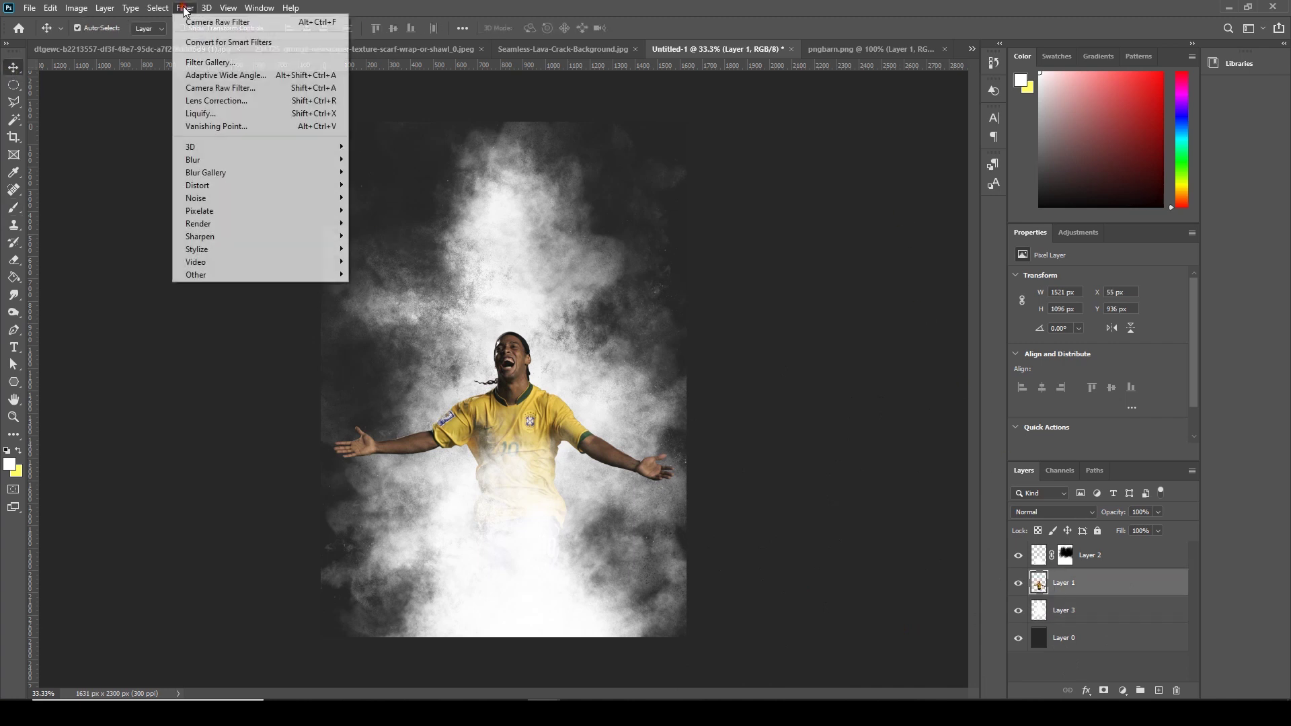
click(221, 89)
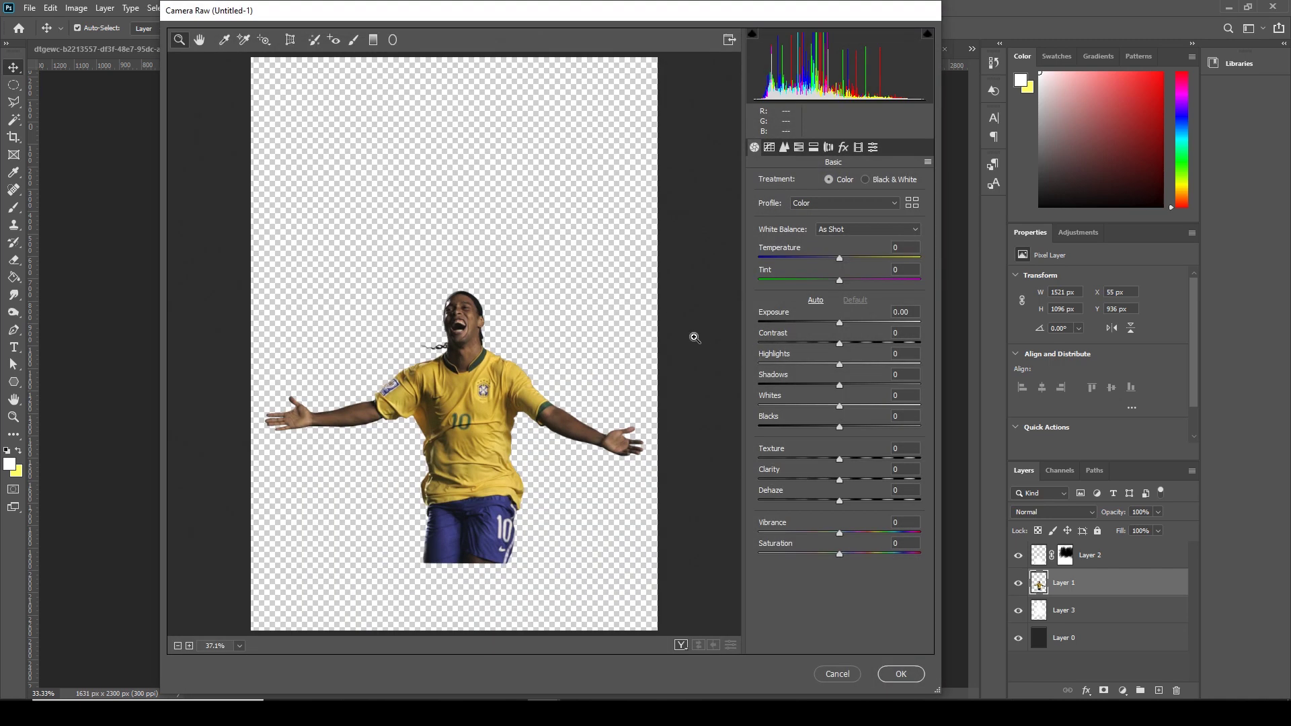
drag(901, 482, 912, 480)
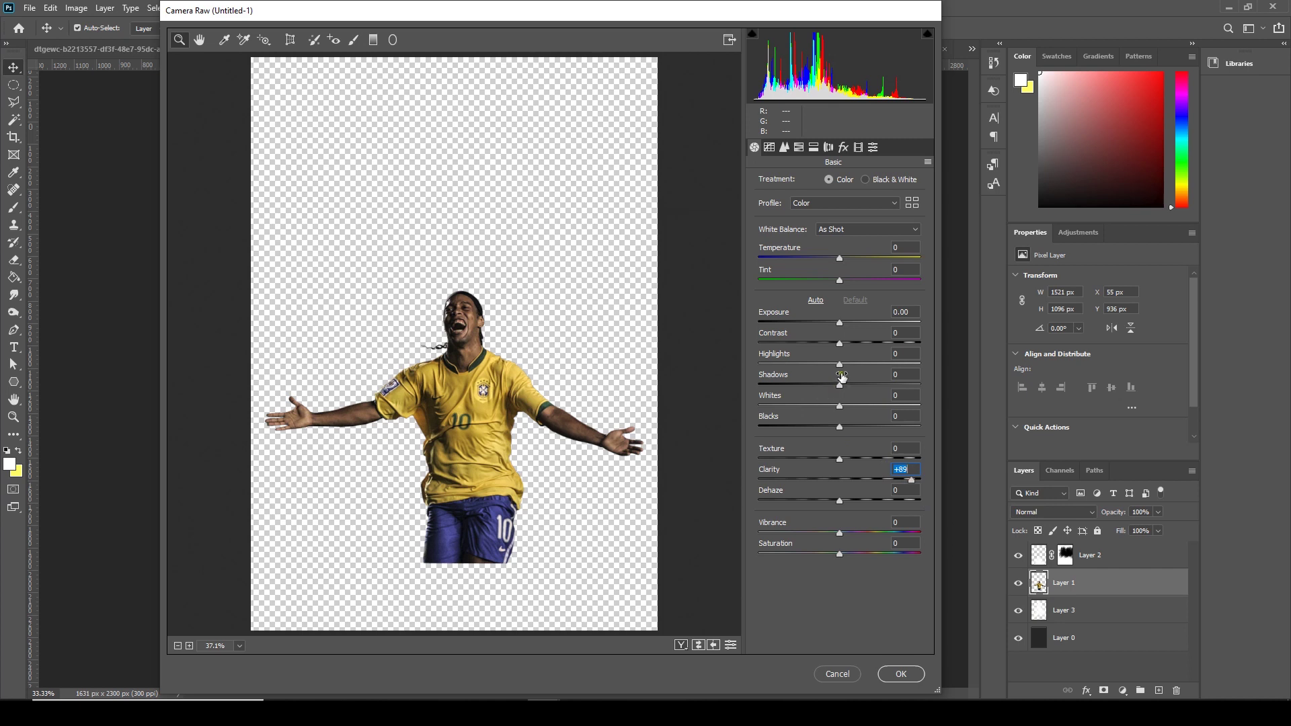
drag(839, 364, 782, 369)
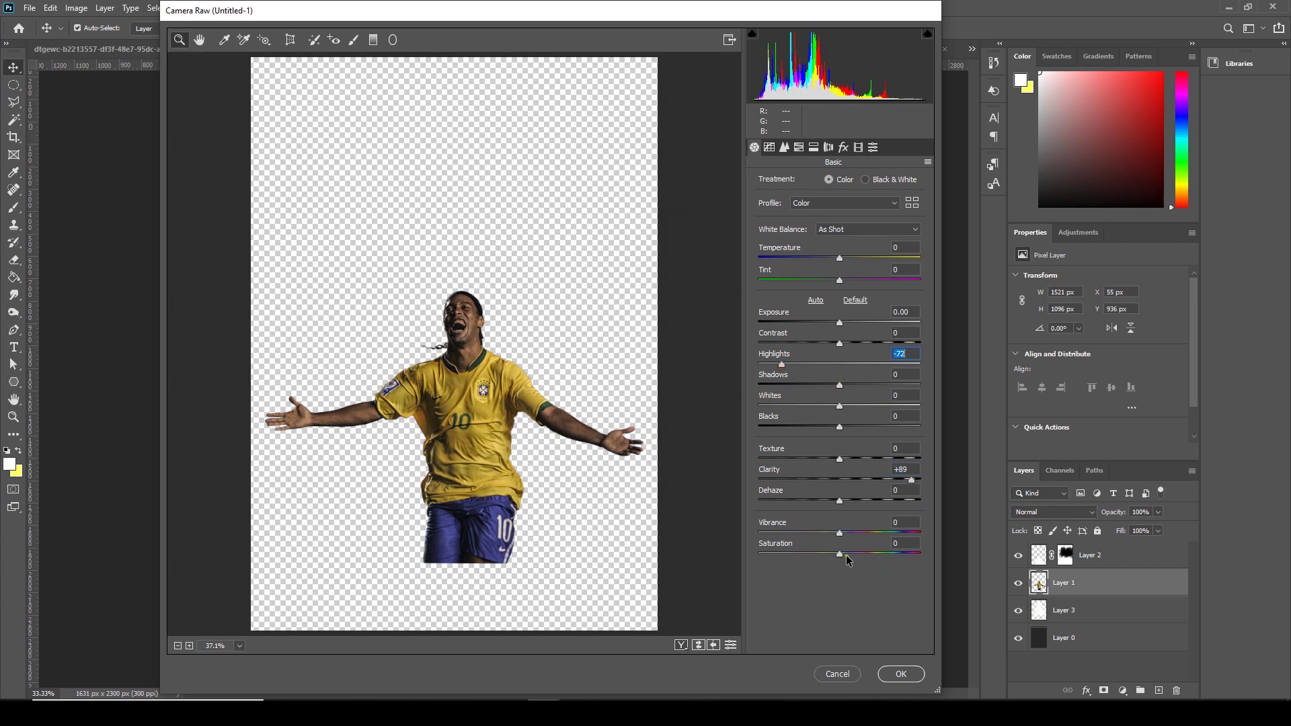
drag(840, 534, 815, 538)
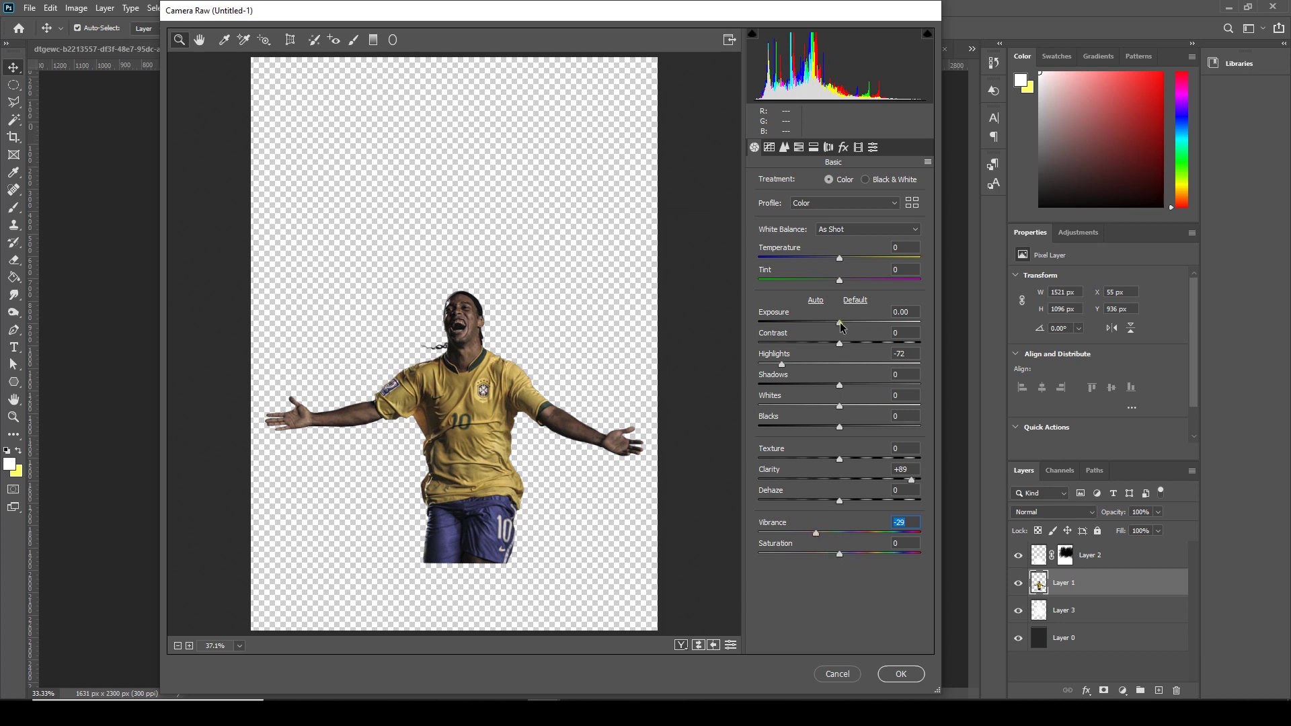
drag(840, 323, 848, 323)
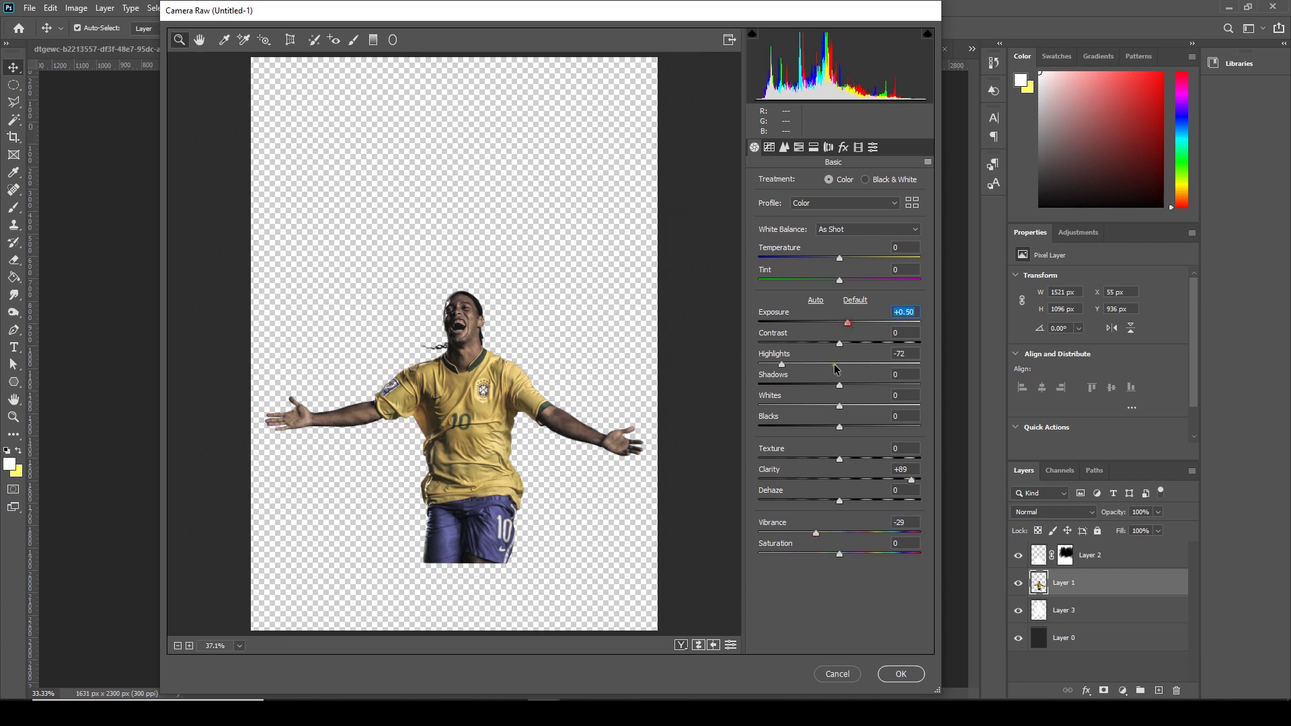
drag(839, 458, 873, 463)
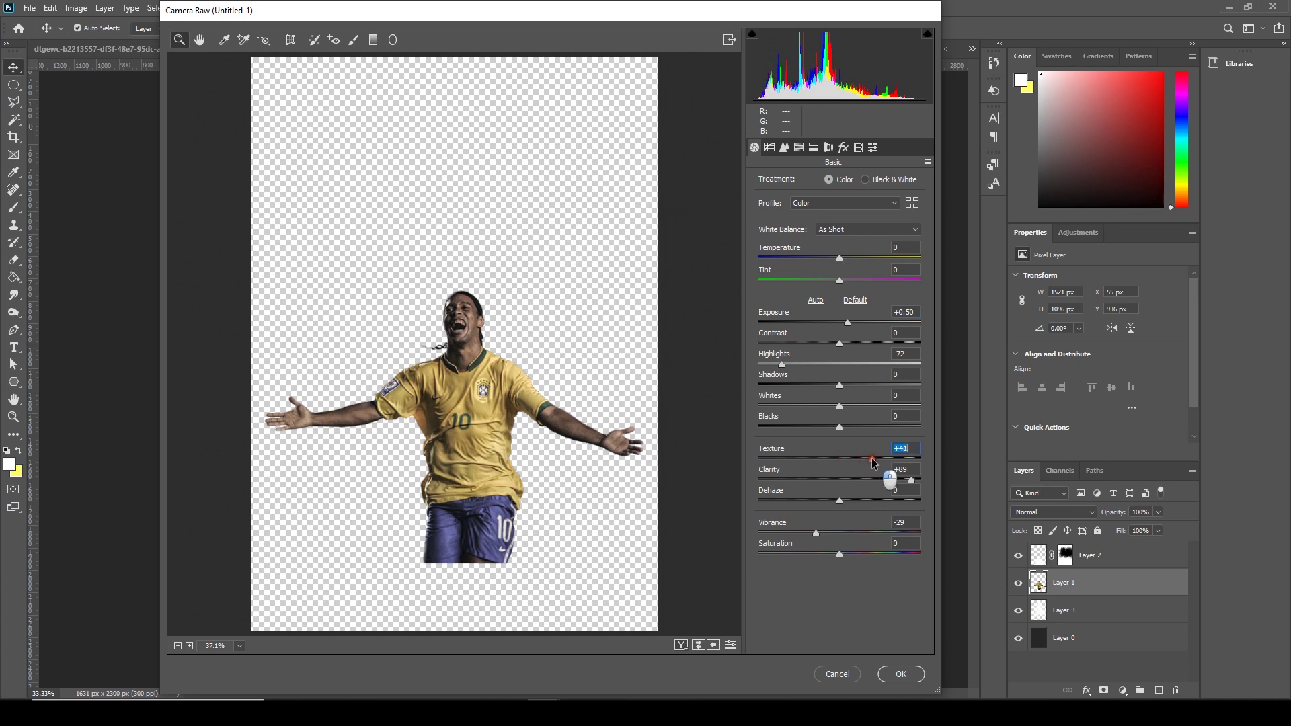
click(901, 674)
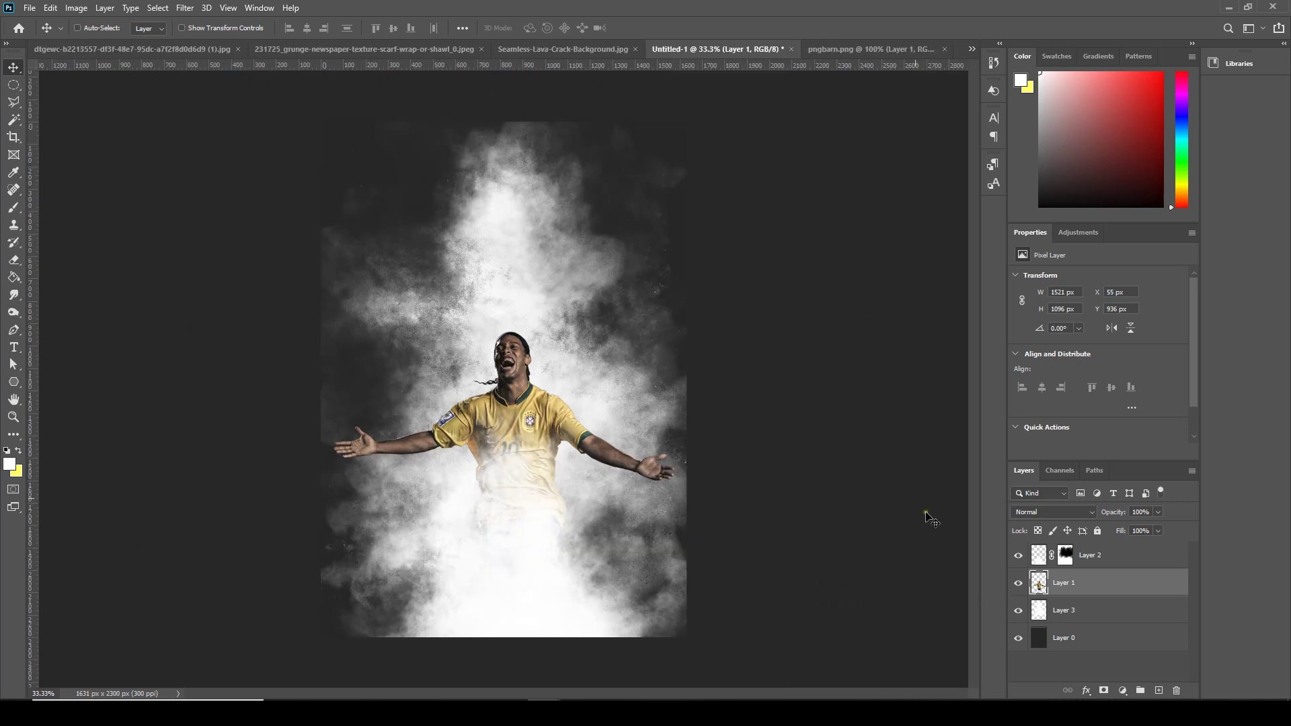
Add a Color Lookup adjustment layer above Layer 2 using the FoggyNight.3DL LUT.
key(ctrl)
click(1111, 562)
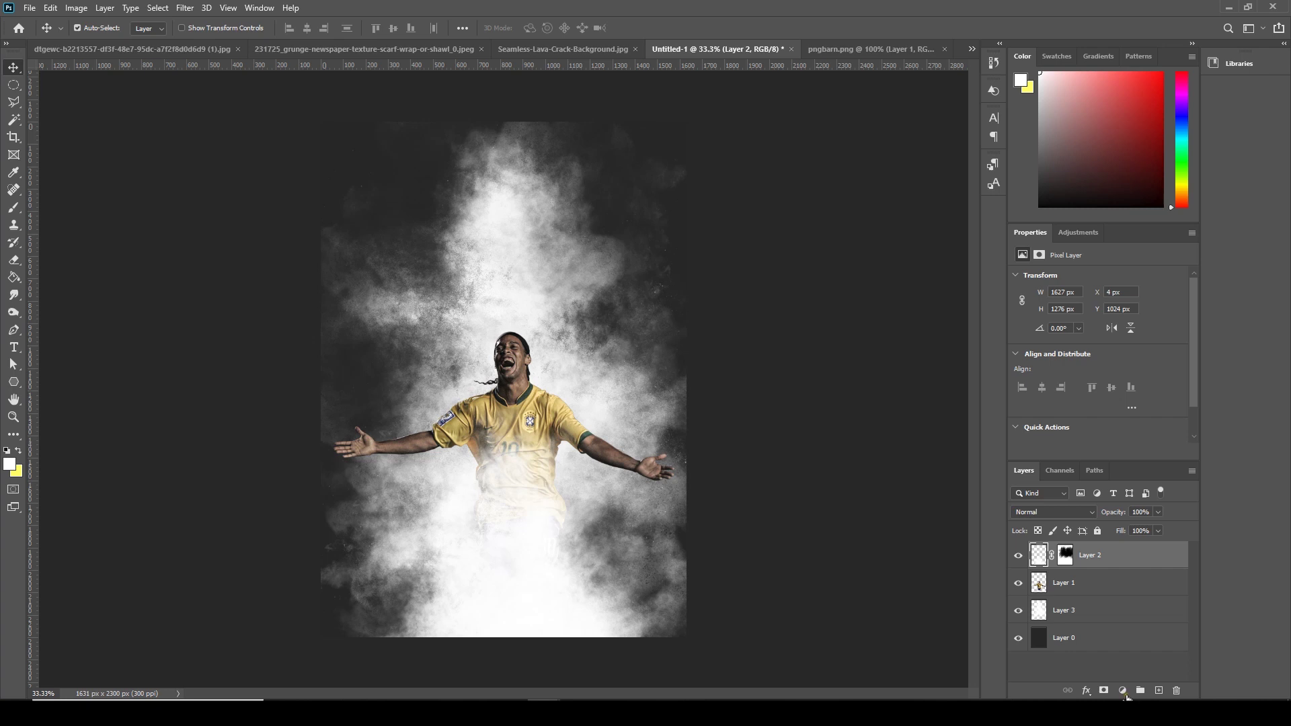
click(1125, 692)
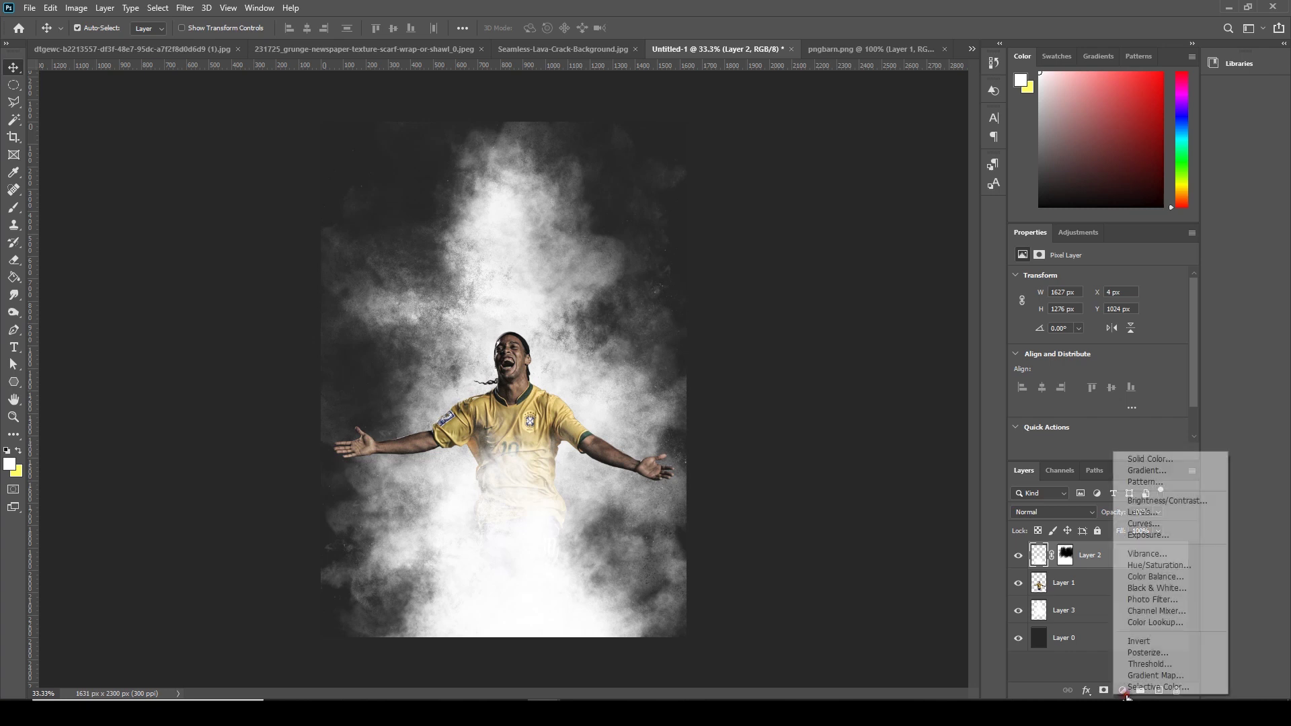
click(1158, 621)
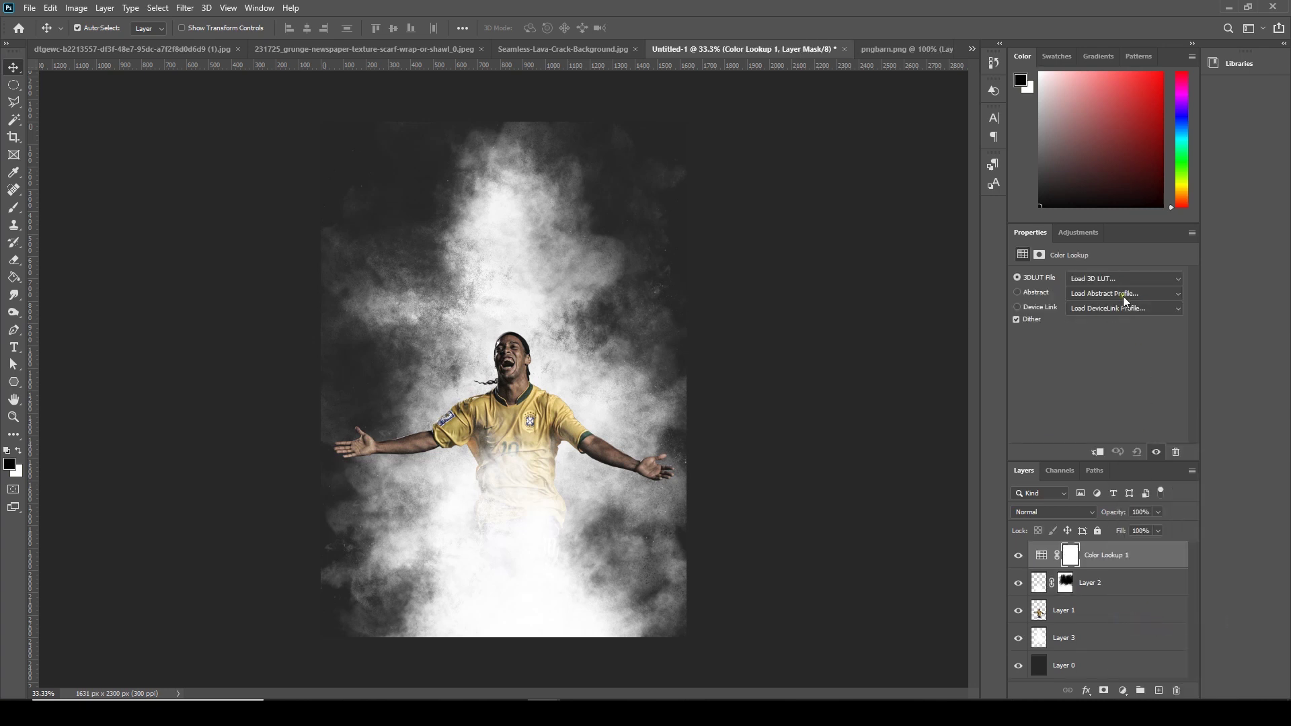
click(1115, 280)
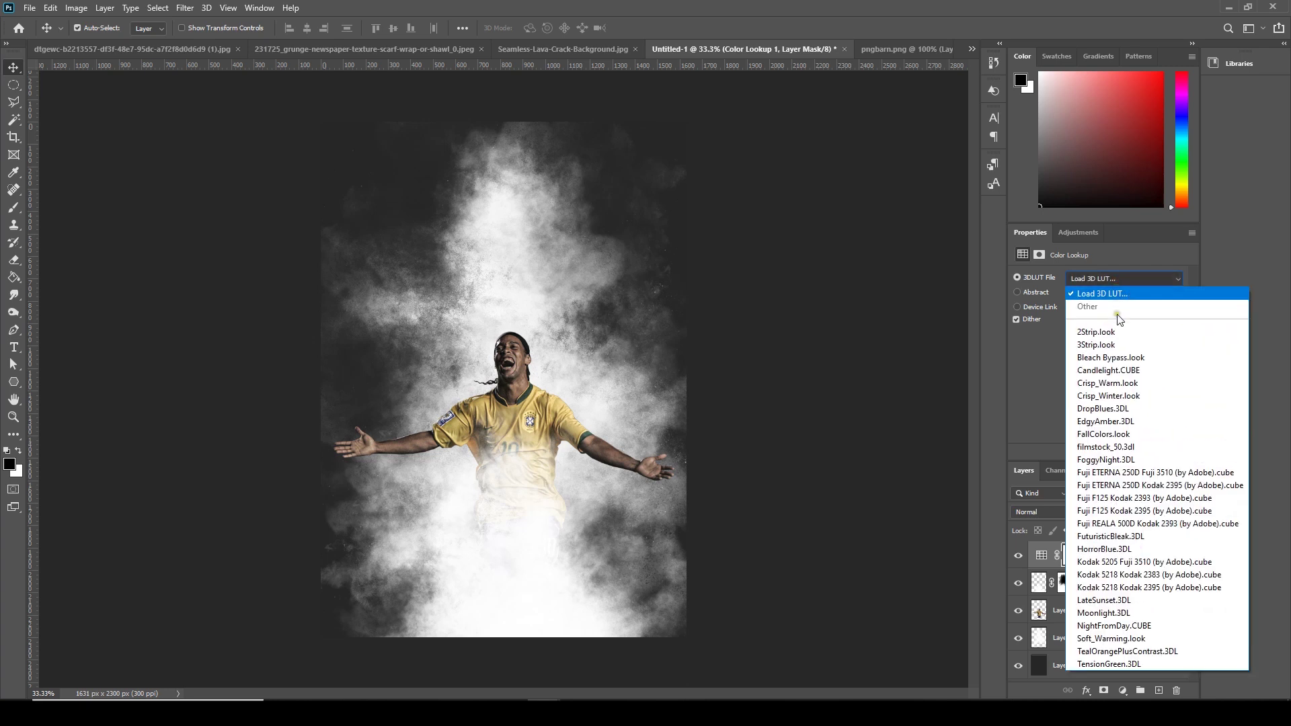
click(1111, 460)
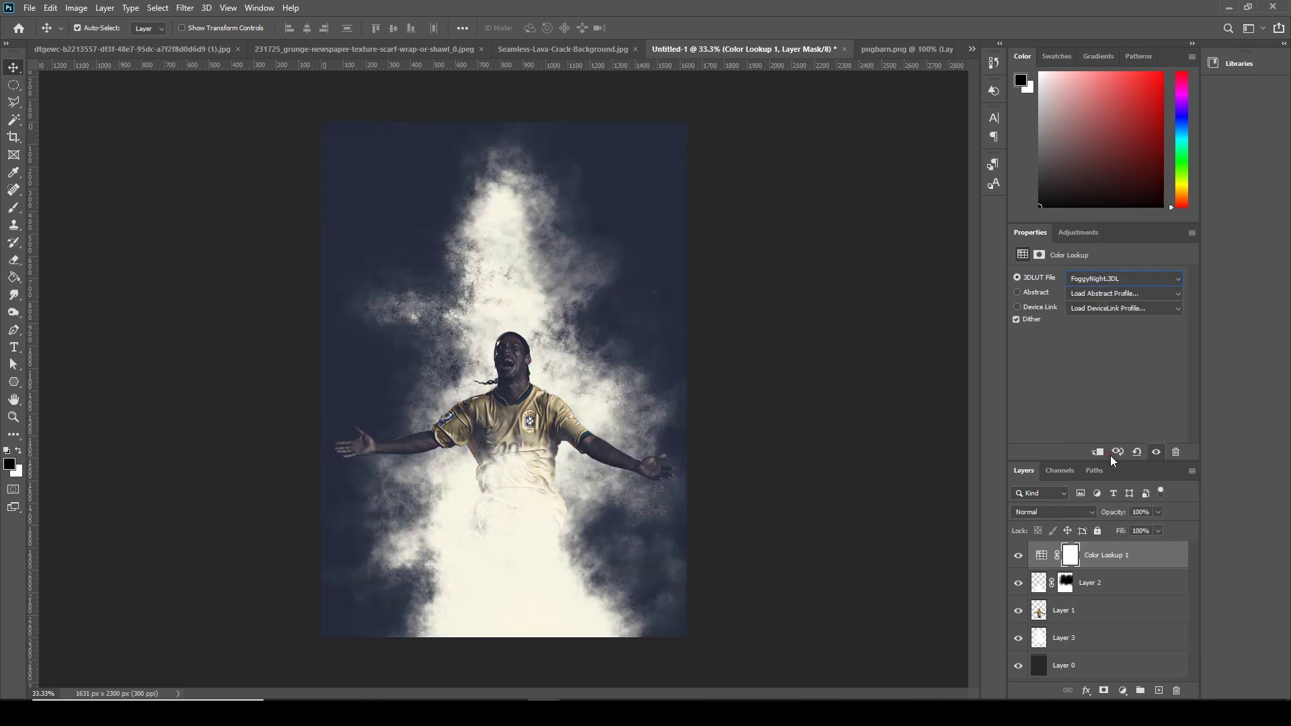
Bring the image from Seamless-Lava-Crack-Background.jpg into the poster document as a new layer over the player.
click(560, 49)
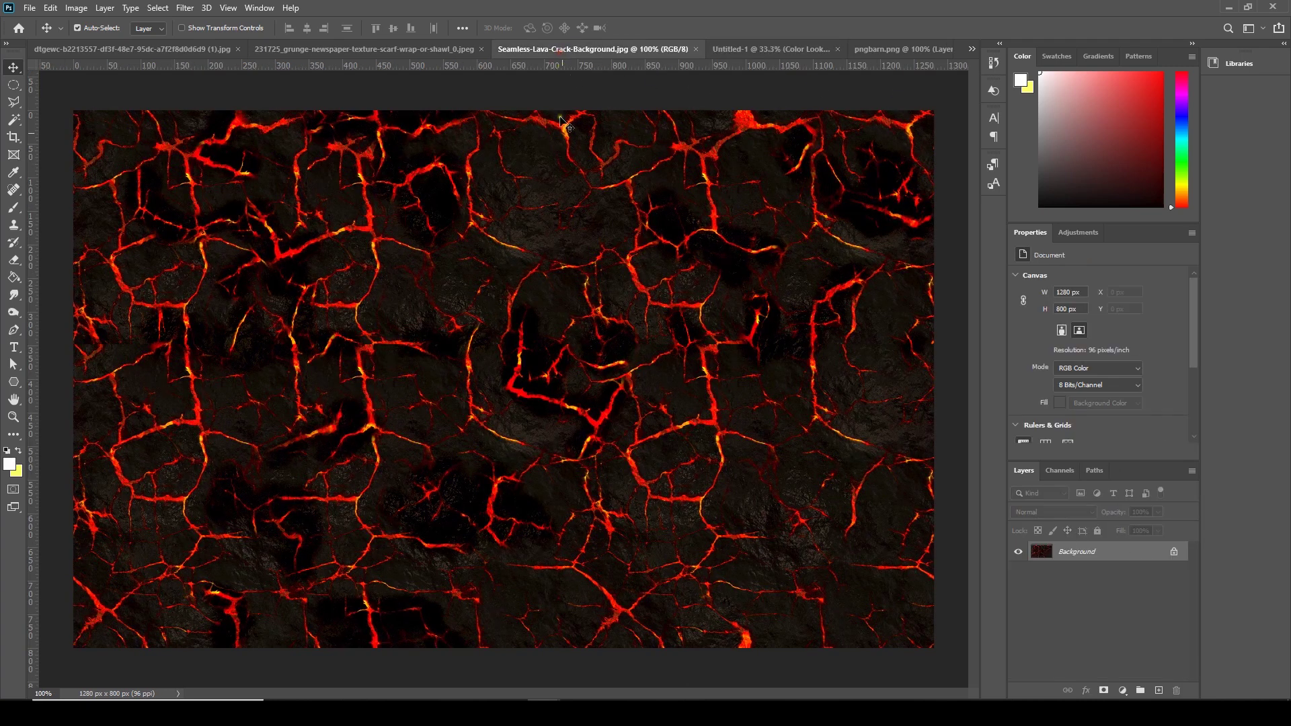
click(887, 49)
drag(878, 78, 600, 450)
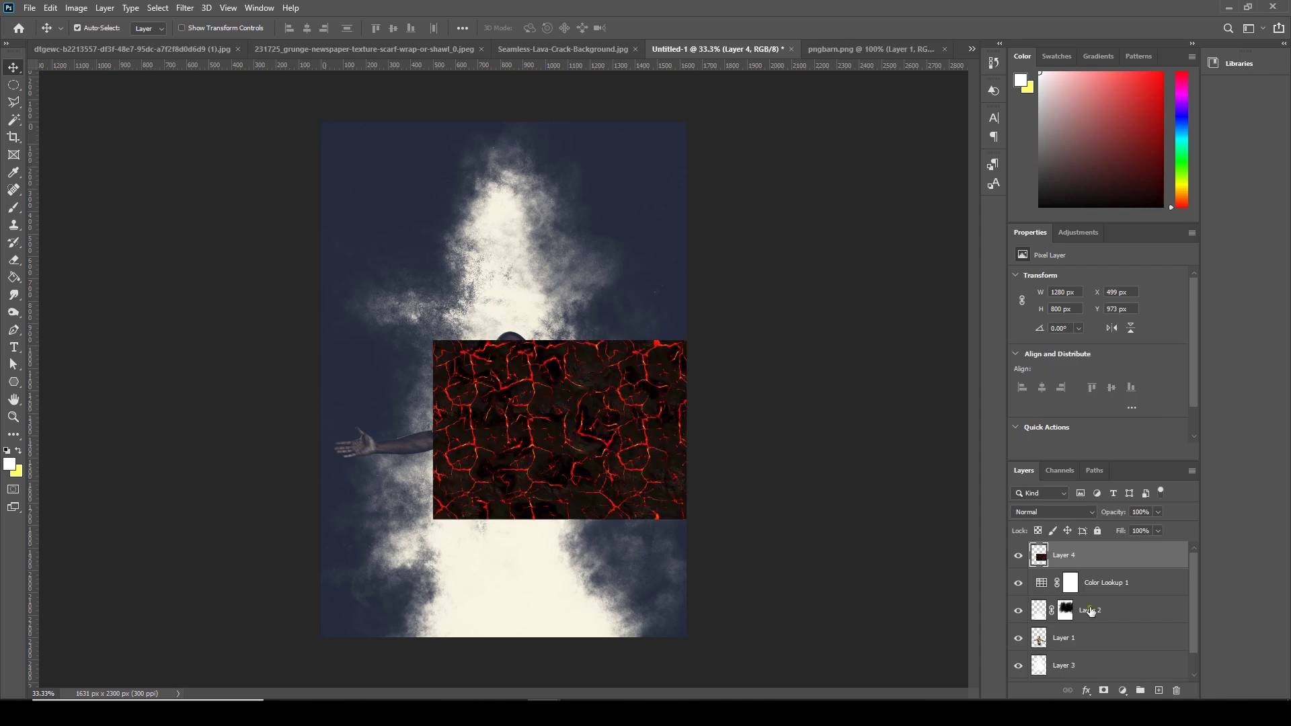
Move the lava texture layer directly above the player layer, beneath Layer 2, and clip it to the player.
drag(1108, 560, 1127, 626)
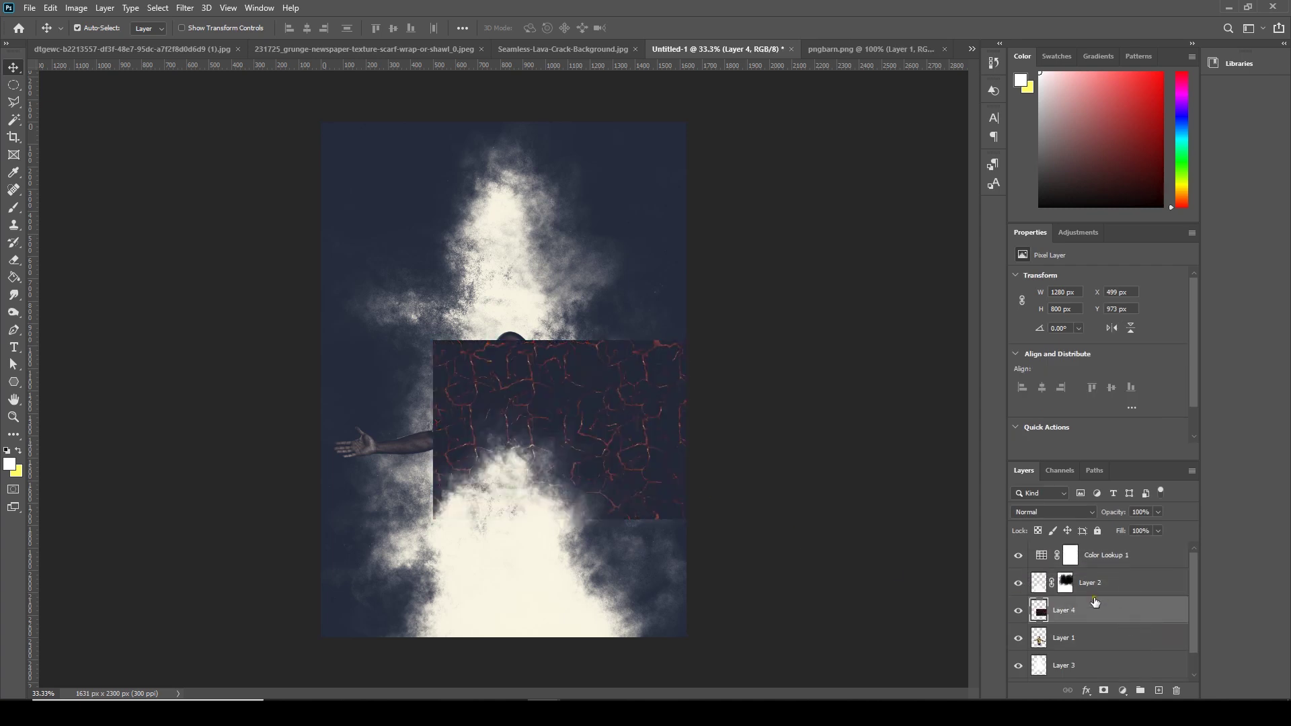
right_click(1087, 612)
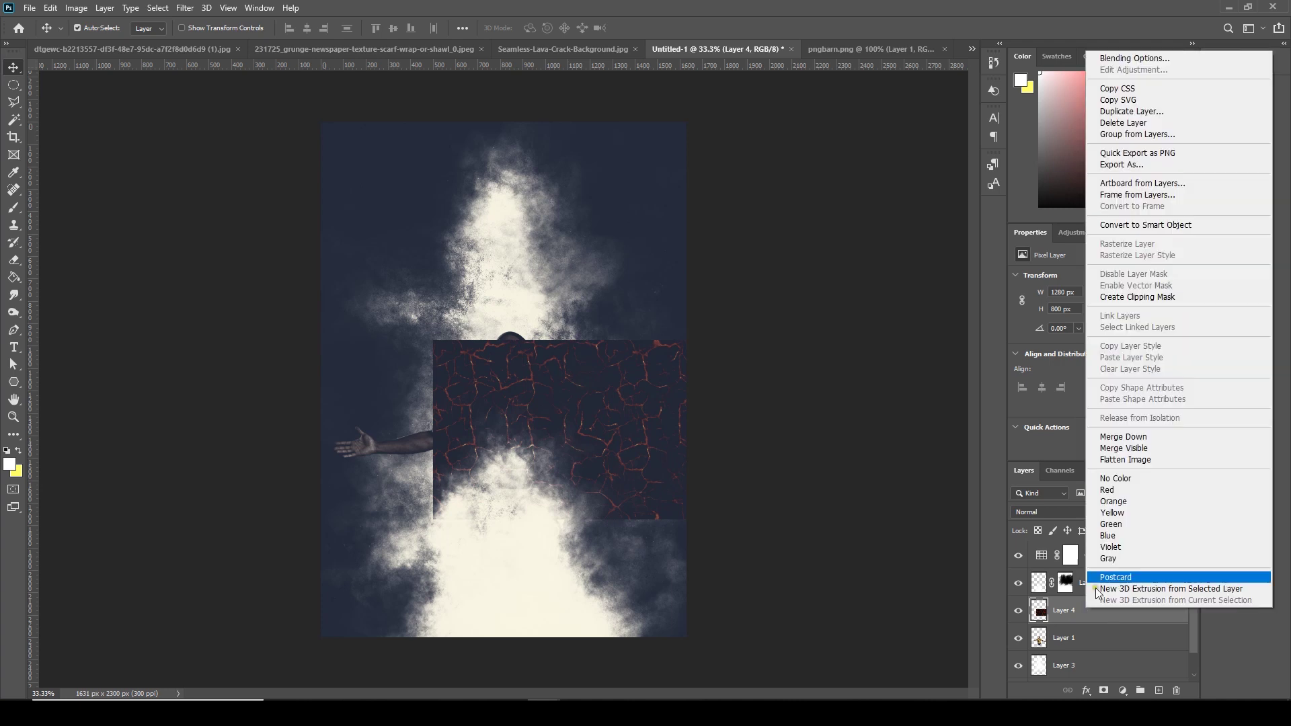
click(1111, 298)
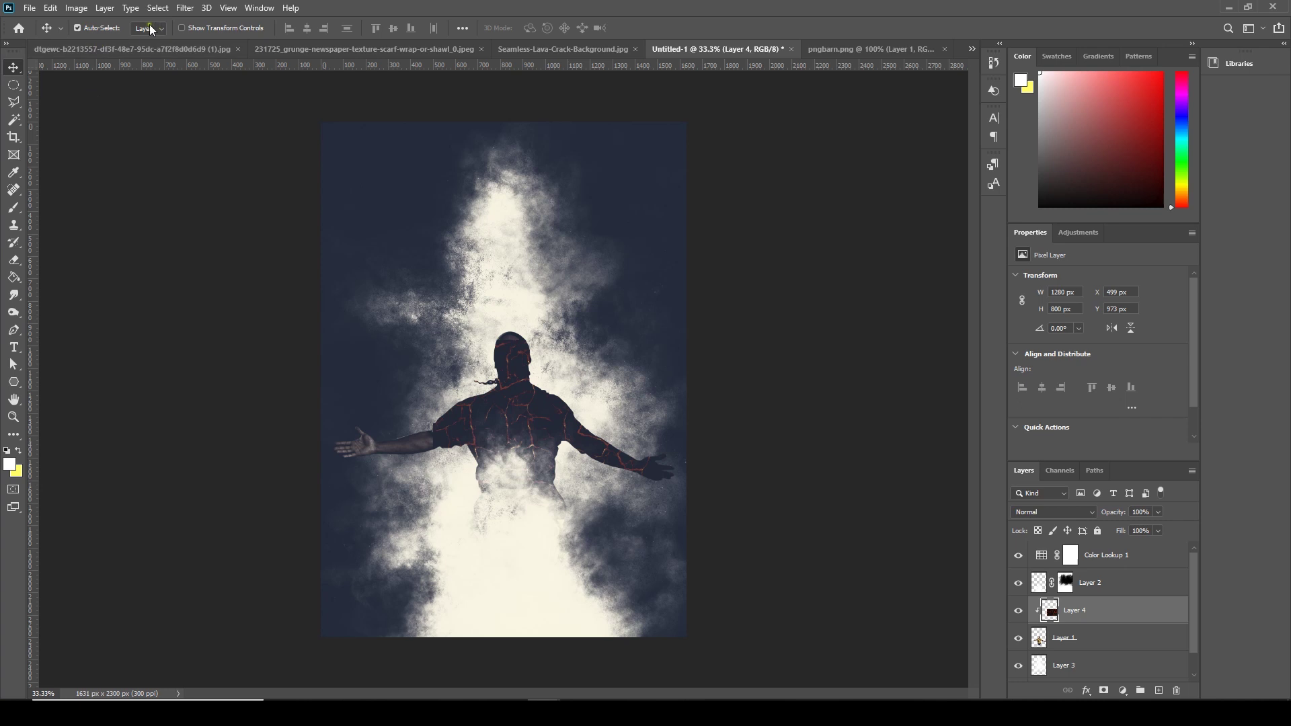
Apply Levels to the lava texture layer, setting the black input level to 40 and brightening the midtones.
click(87, 11)
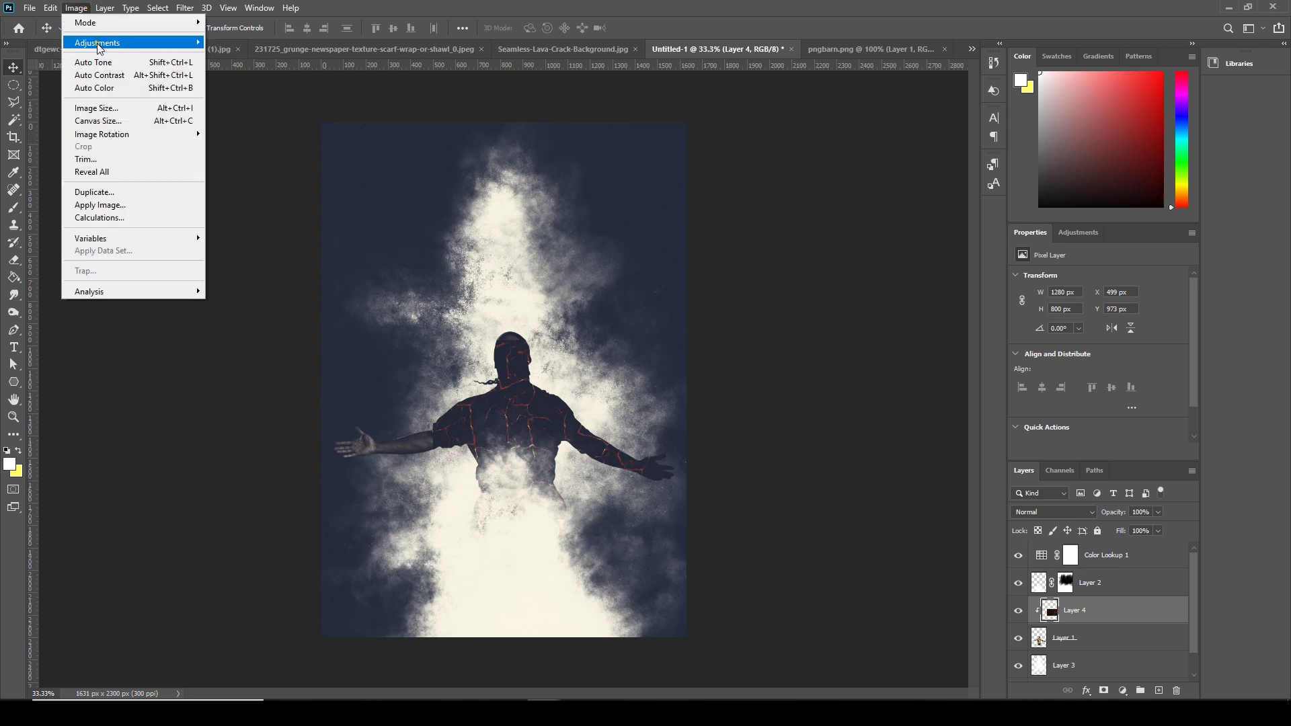
mouse_move(97, 43)
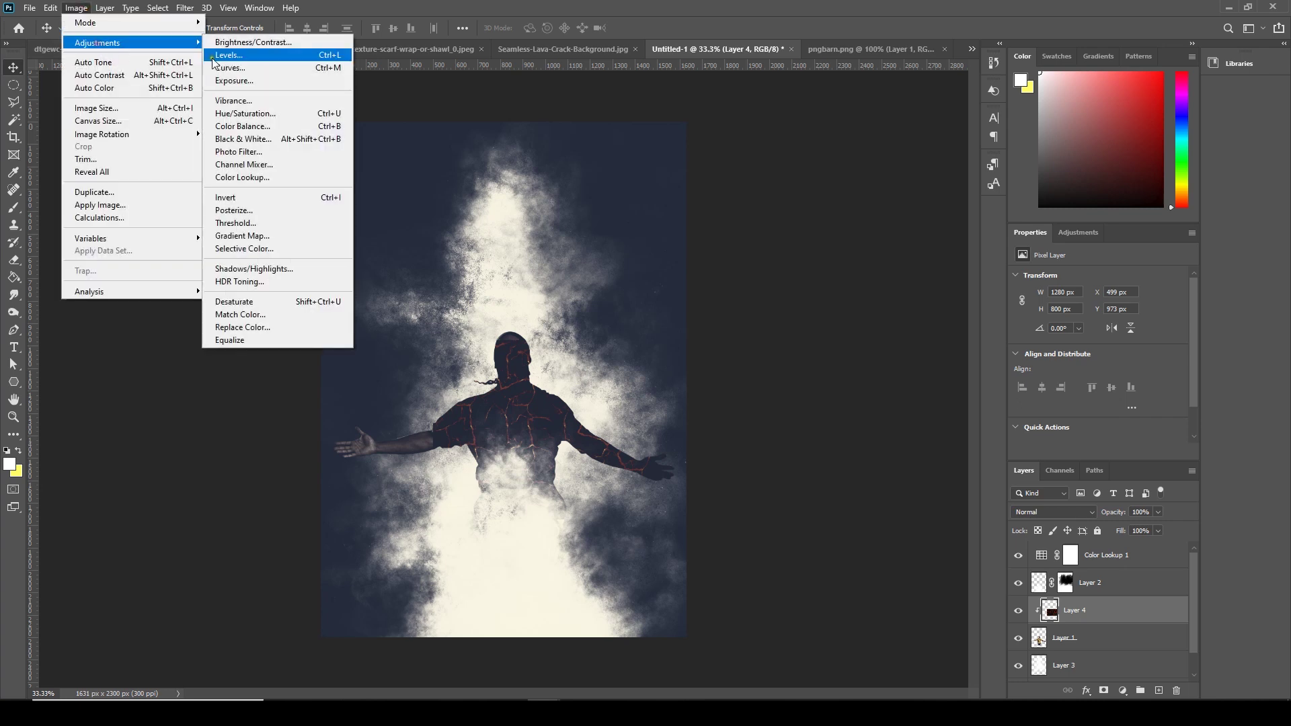
click(252, 61)
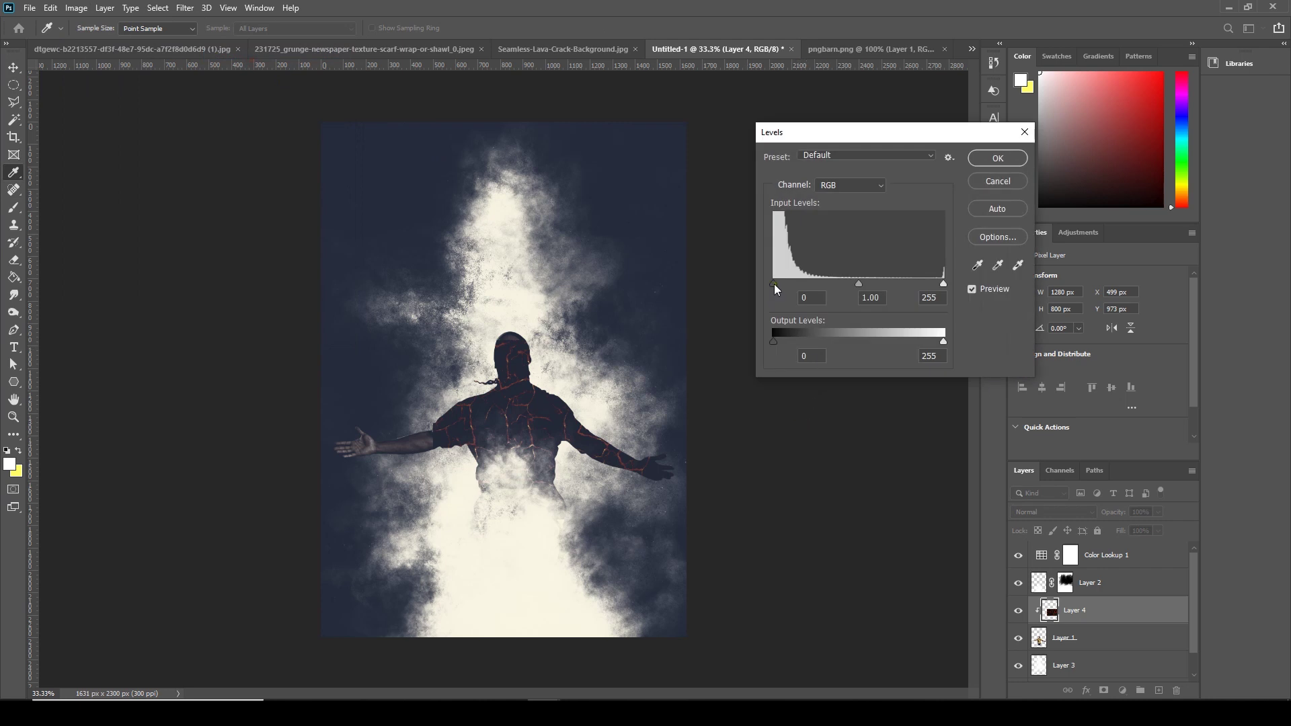
drag(774, 284, 849, 284)
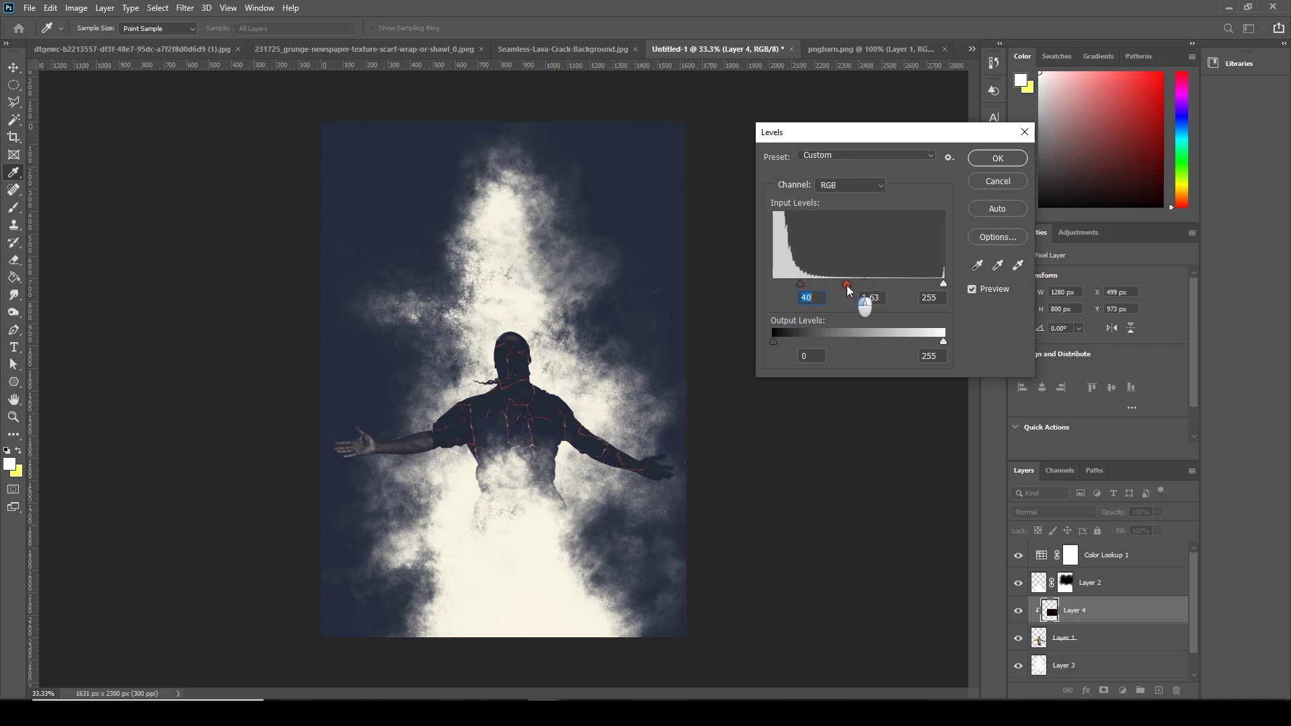
click(985, 158)
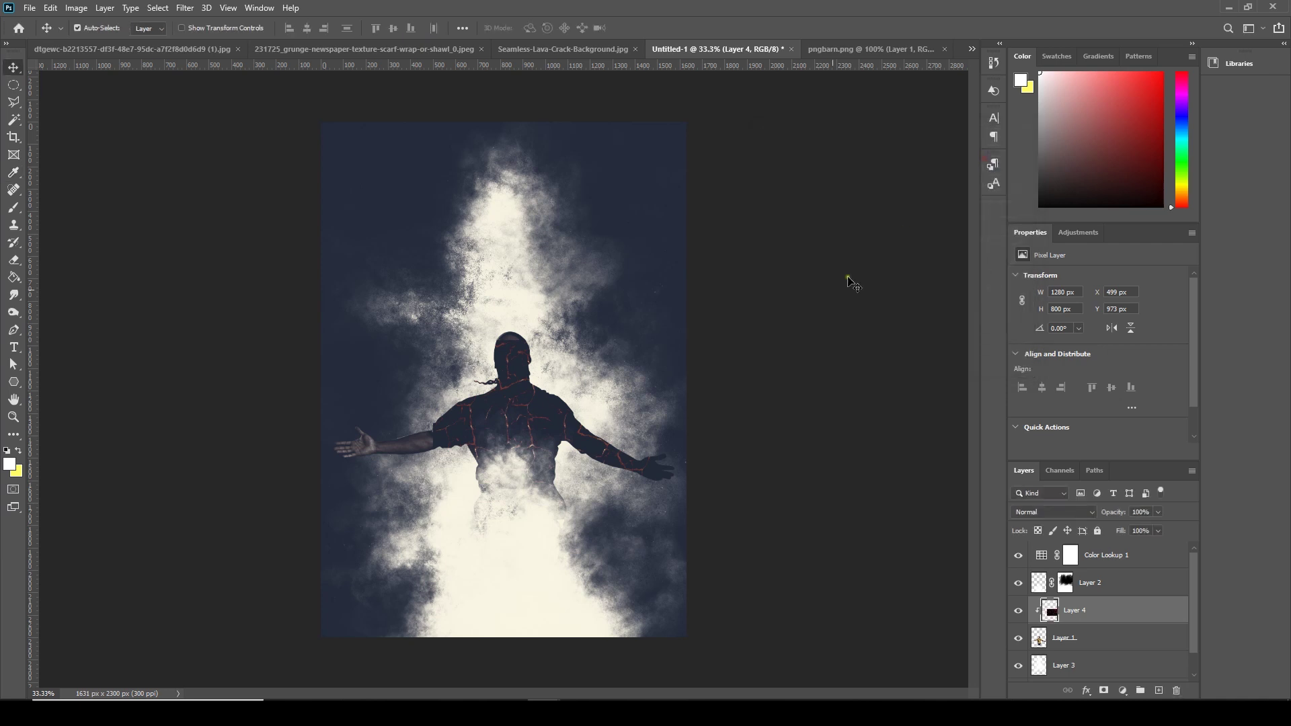
Scale the lava texture to 51.56%, rotate it 3.72° and fit it over the player's bare-chested side without the jersey sleeve badge, covering that shoulder and arm.
key(ctrl+plus)
key(ctrl+plus)
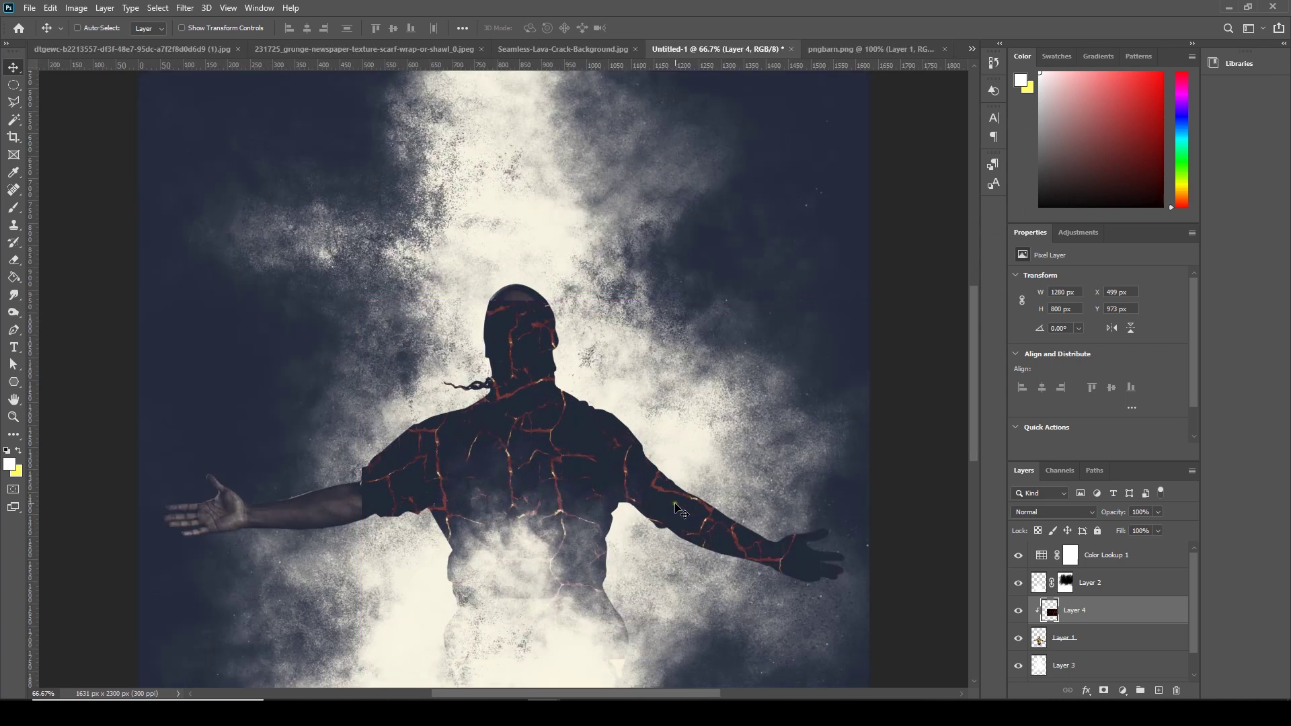
key(ctrl+minus)
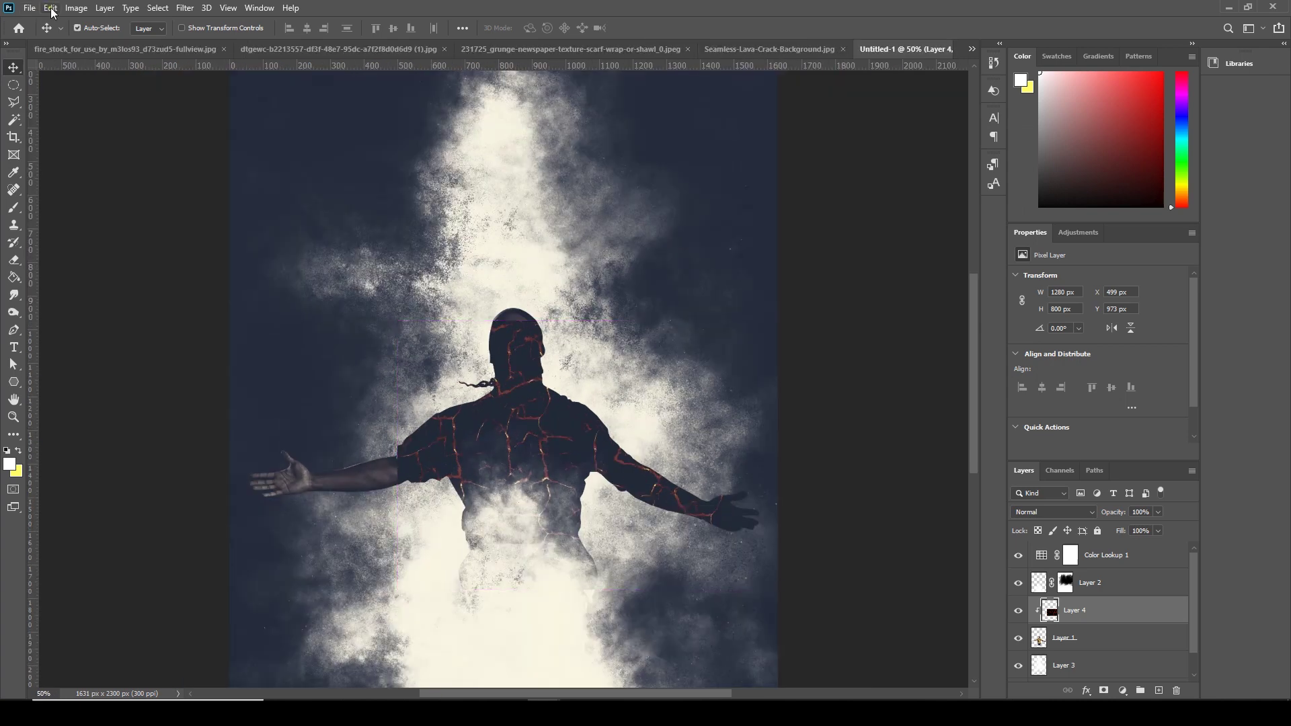
click(51, 8)
click(135, 301)
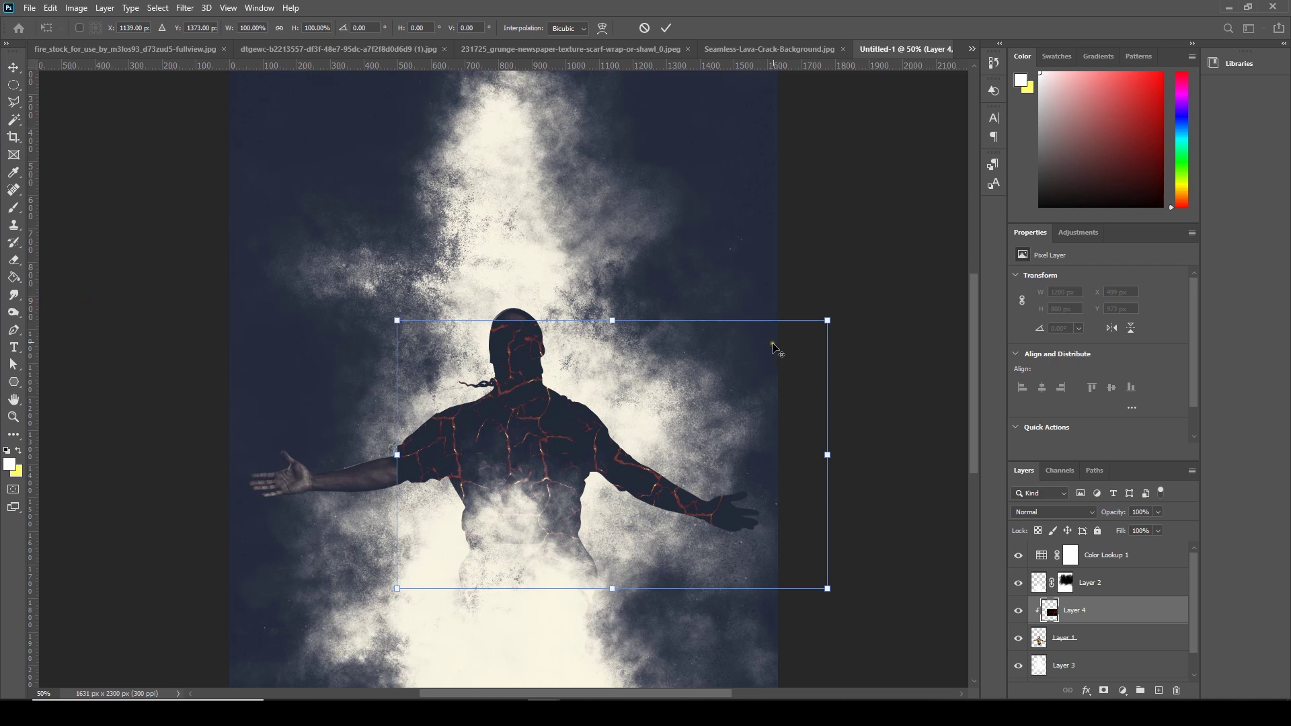
drag(834, 316, 721, 387)
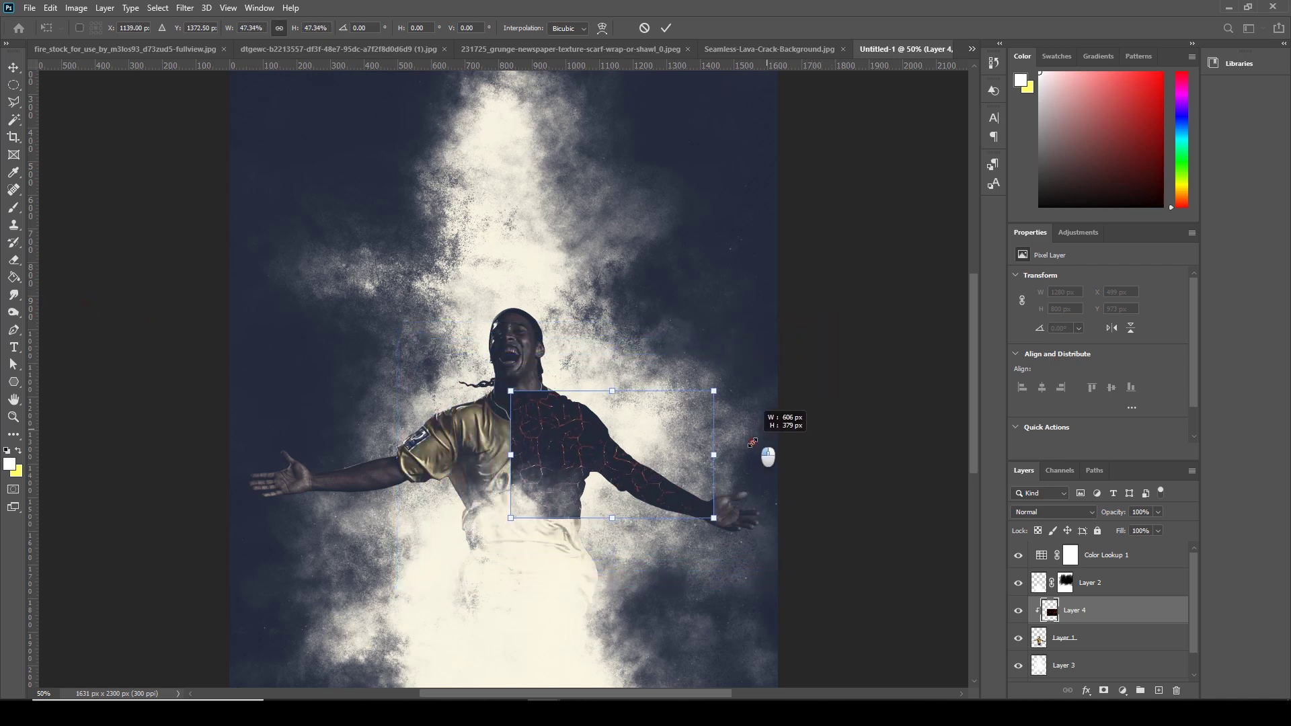
mouse_move(638, 438)
mouse_down()
mouse_move(684, 460)
mouse_move(694, 452)
mouse_move(663, 433)
mouse_up()
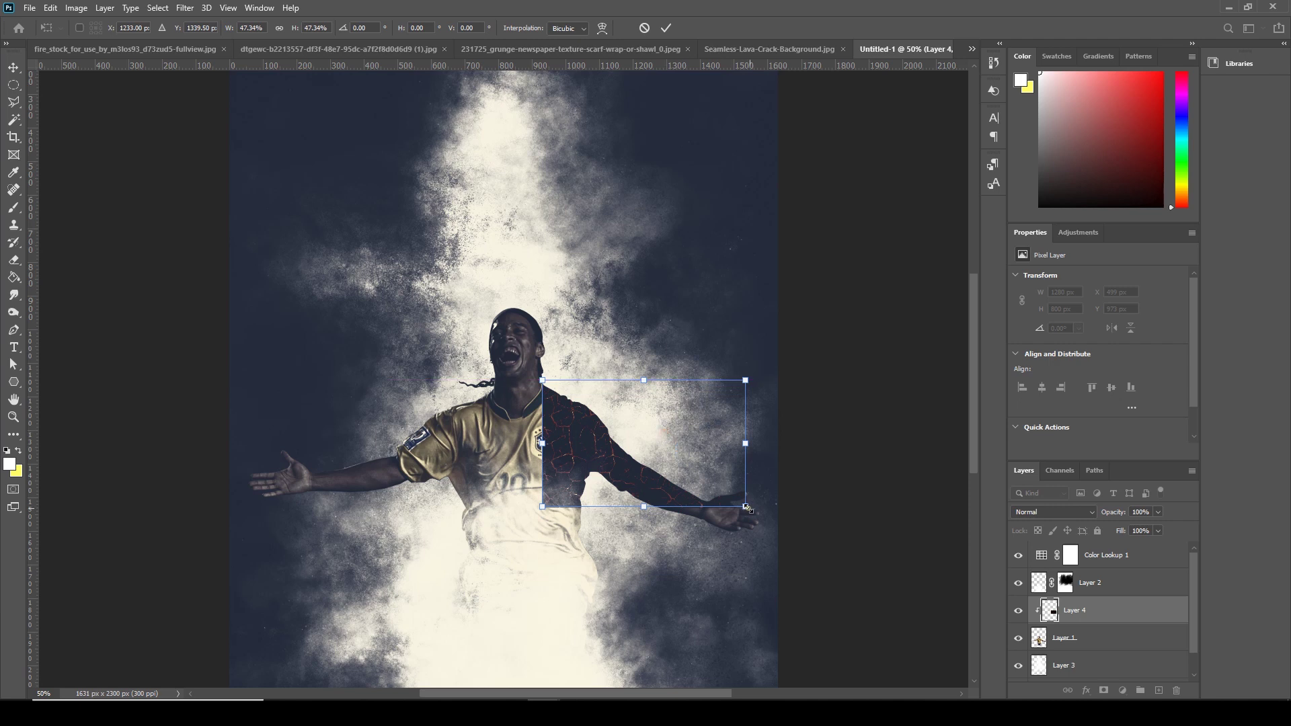
mouse_move(745, 506)
mouse_down()
mouse_move(767, 514)
mouse_move(715, 513)
mouse_move(754, 512)
mouse_up()
mouse_move(641, 476)
mouse_down()
mouse_move(663, 493)
mouse_move(645, 493)
mouse_up()
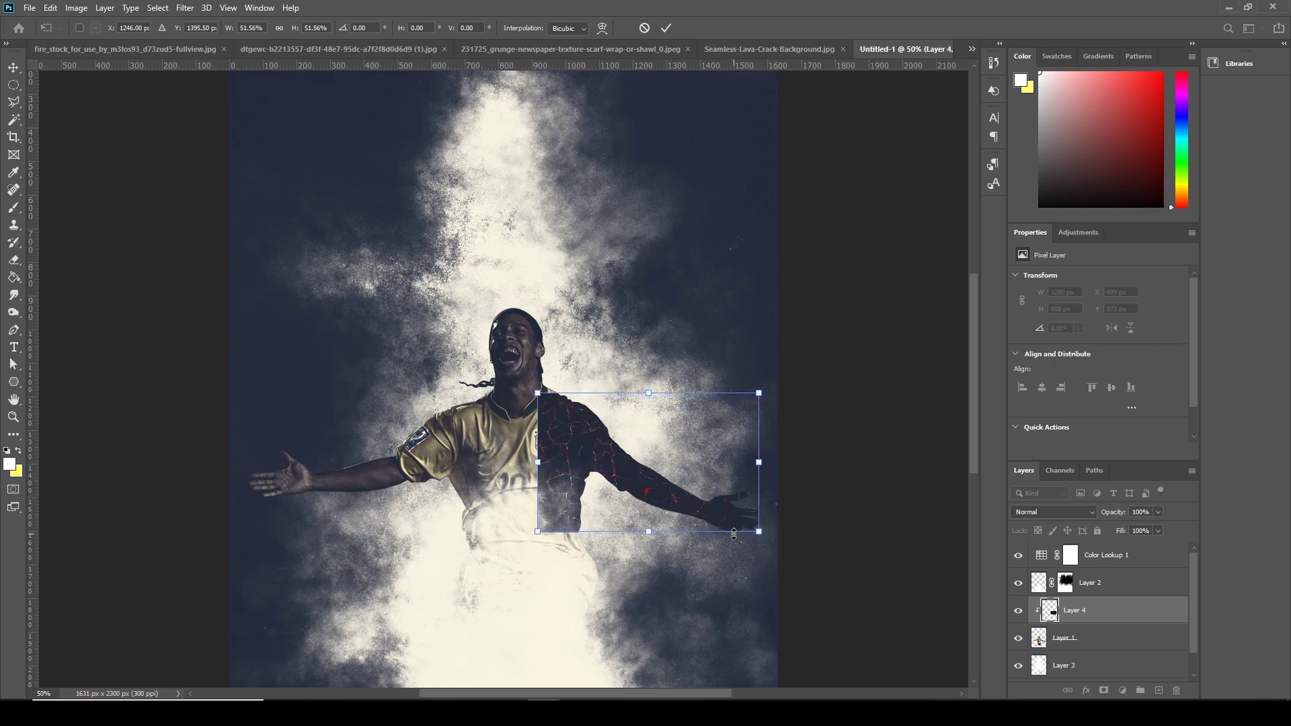
click(790, 529)
drag(808, 518, 815, 533)
key(Return)
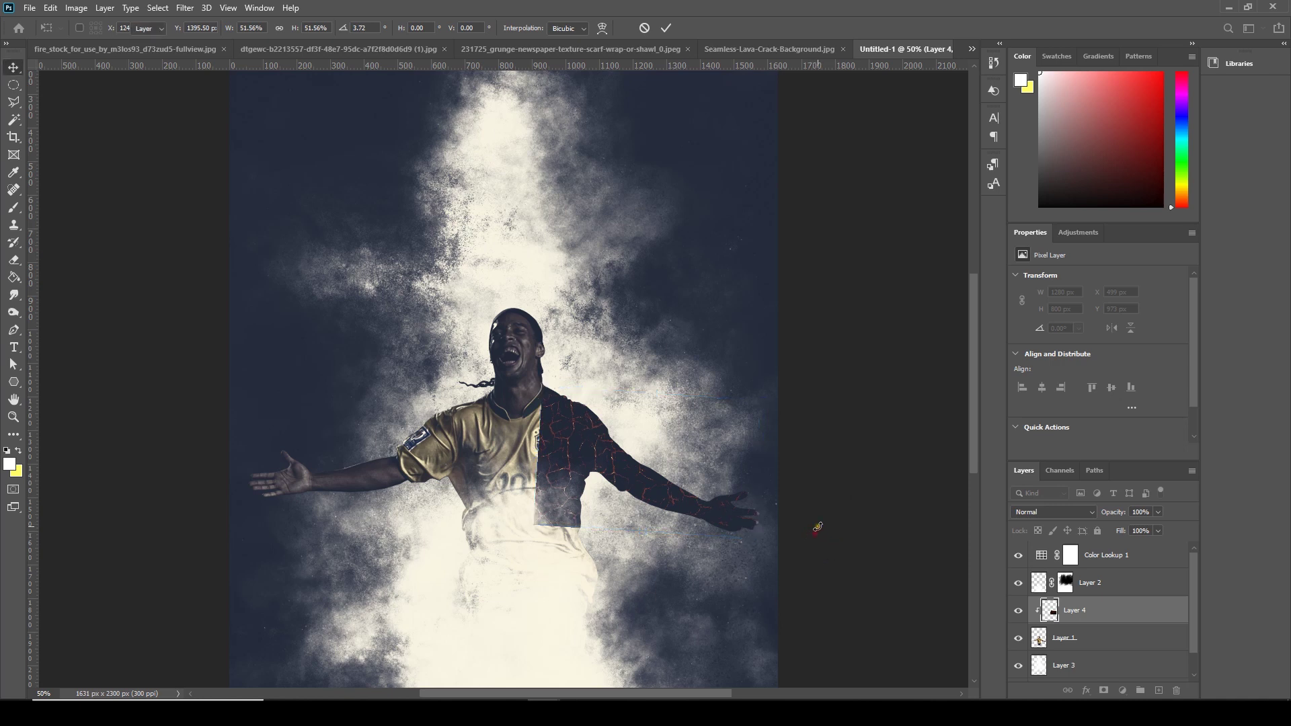
Set the lava layer's blend mode to Darker Color and add a layer mask, ready for painting with the Brush tool.
click(1052, 512)
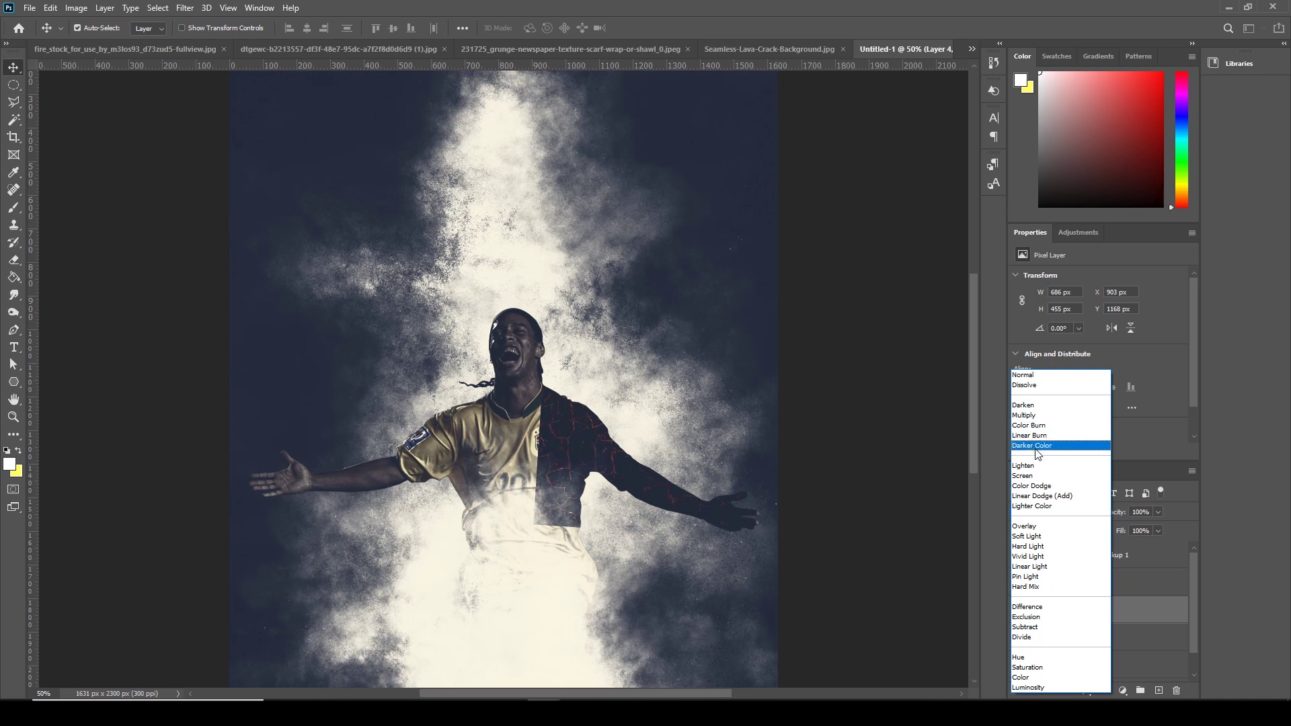
click(1036, 446)
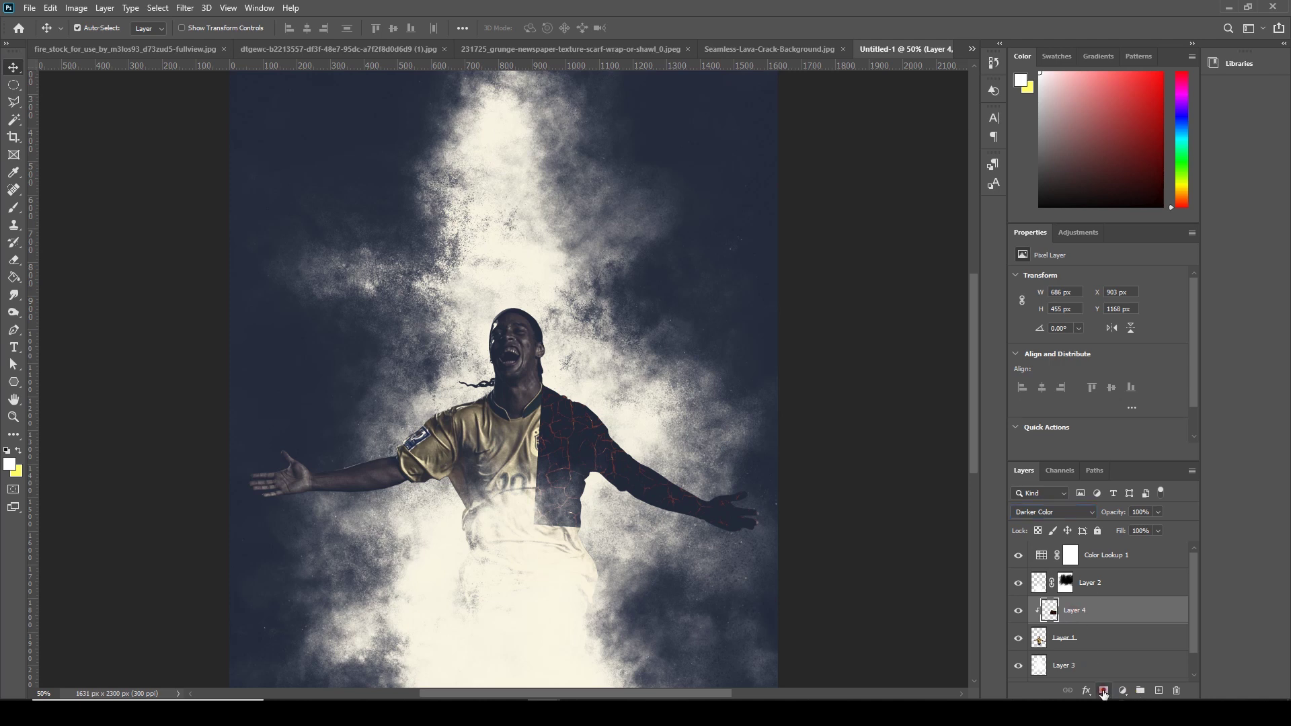
click(1103, 691)
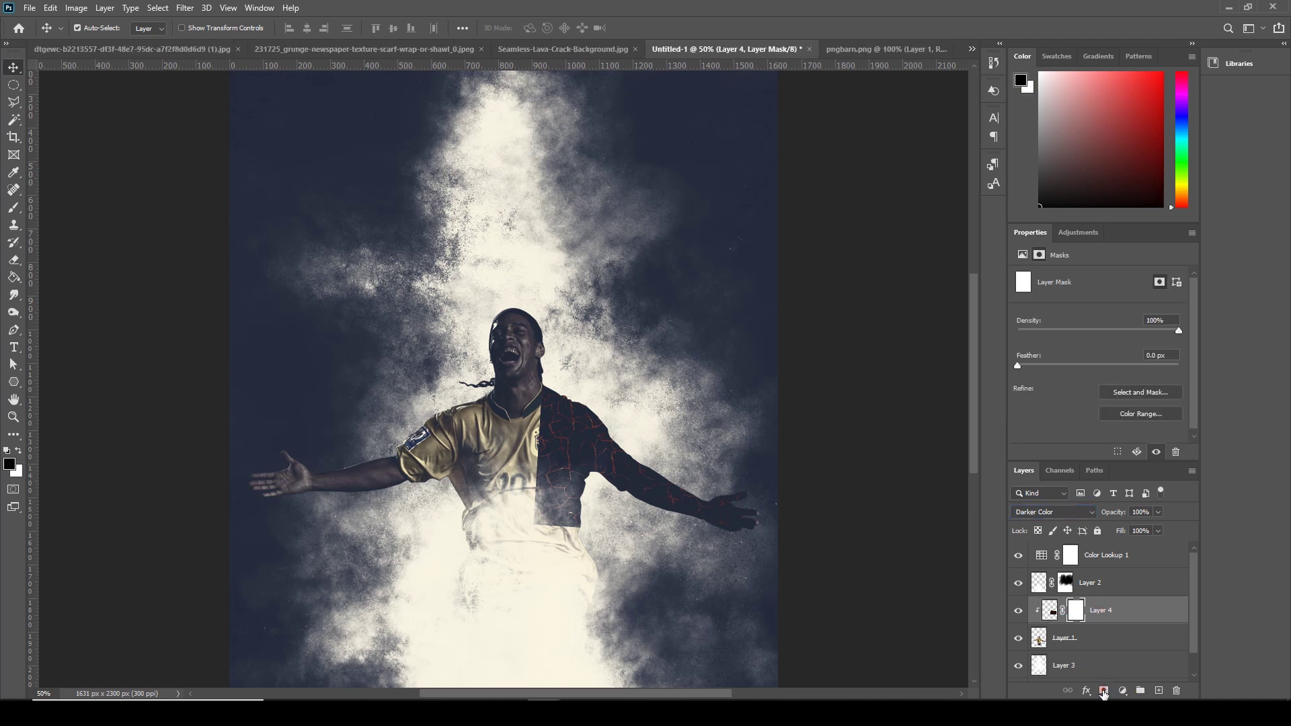
click(14, 213)
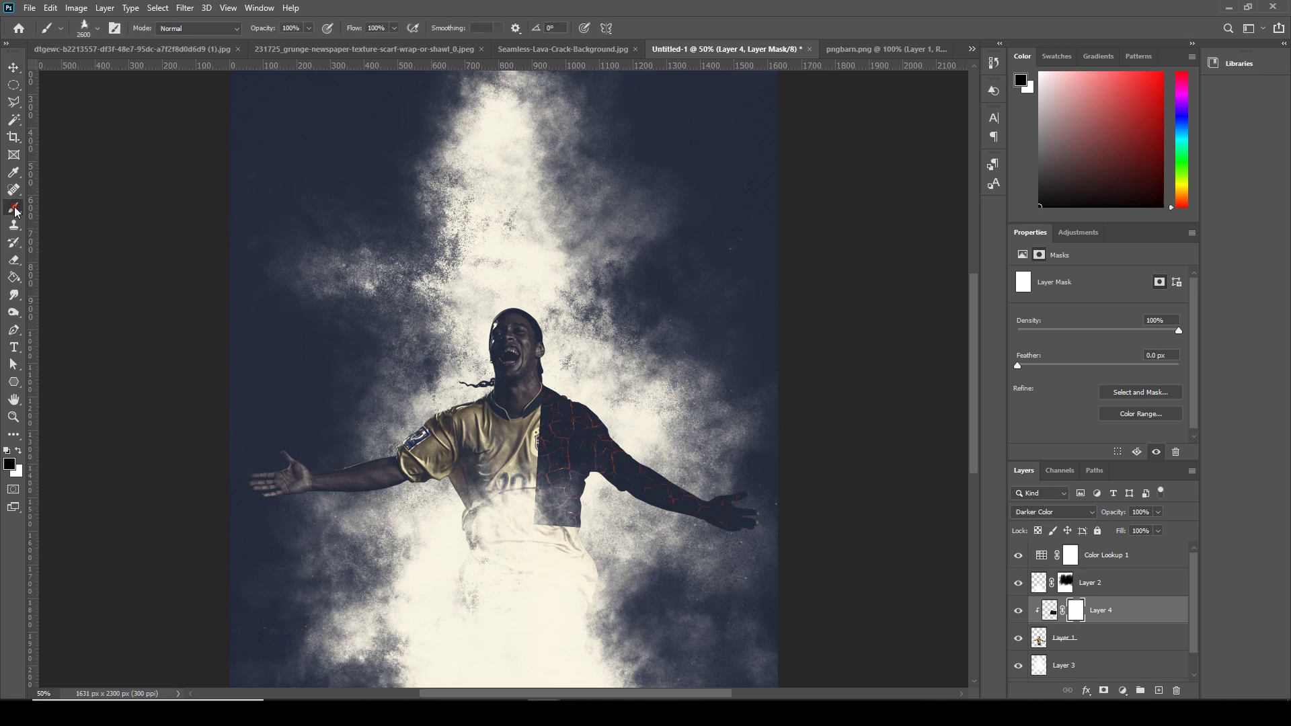
Choose the Soft Round brush preset and reduce its size for painting on the lava layer's mask.
click(97, 28)
drag(259, 508, 262, 181)
click(168, 196)
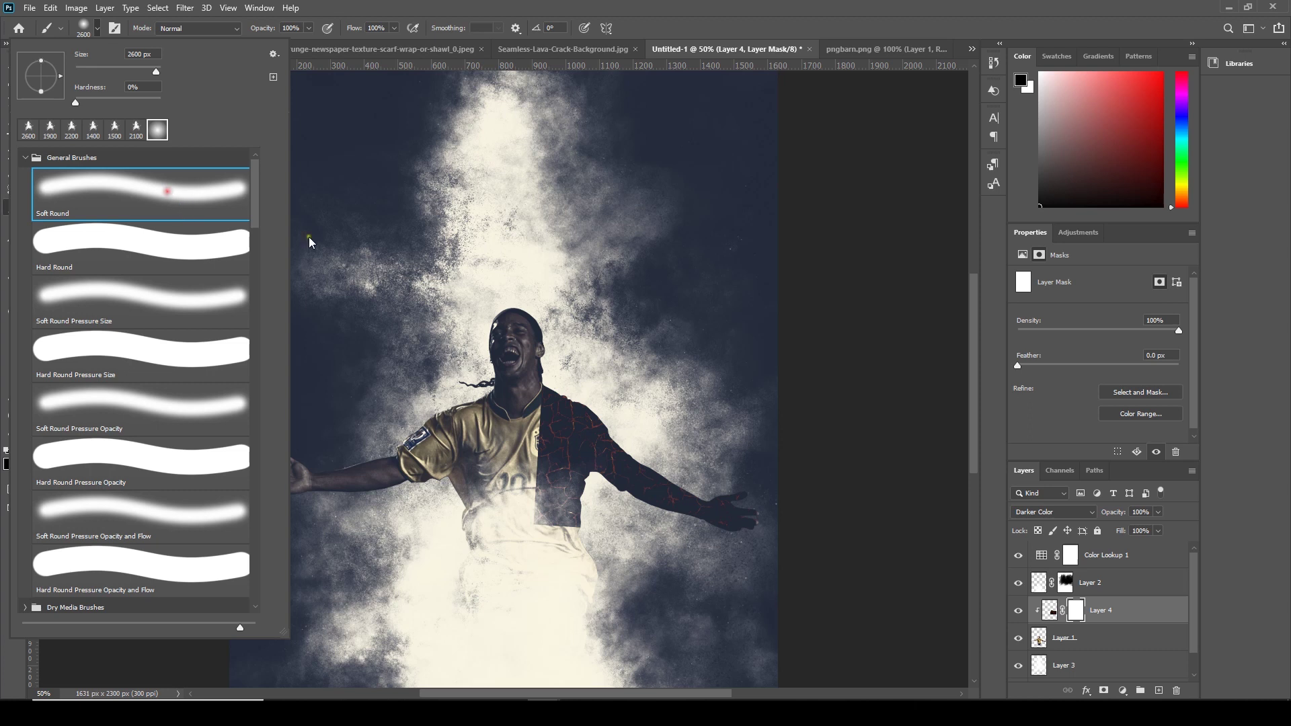
key(Return)
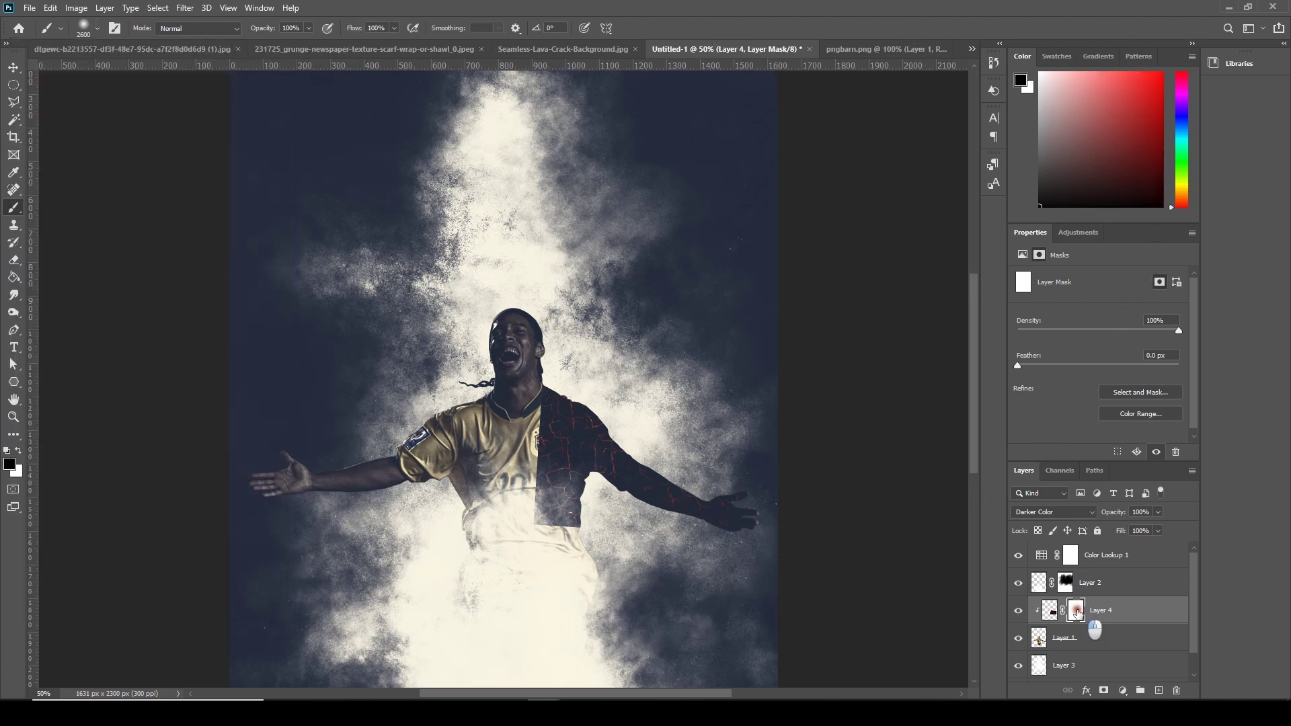
key(bracketleft)
key(bracketleft)
key(bracketleft)
key(bracketleft)
key(bracketleft)
key(bracketleft)
key(bracketleft)
key(bracketleft)
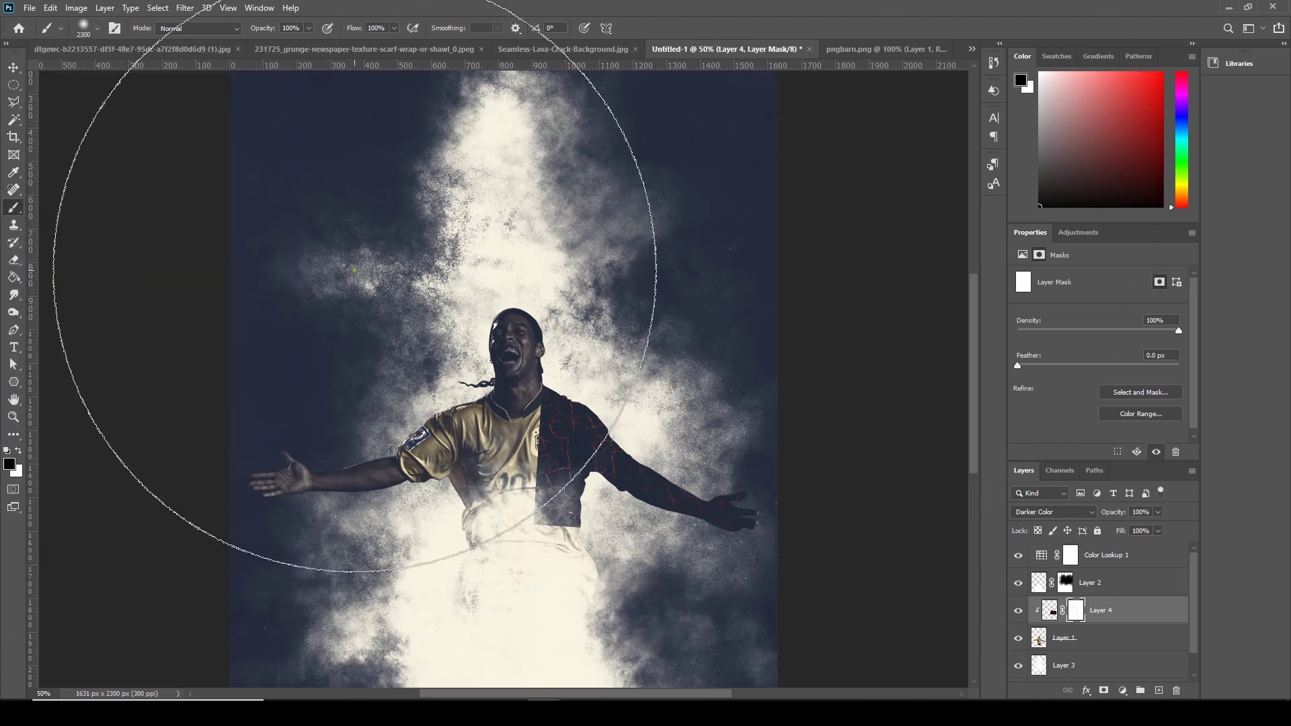
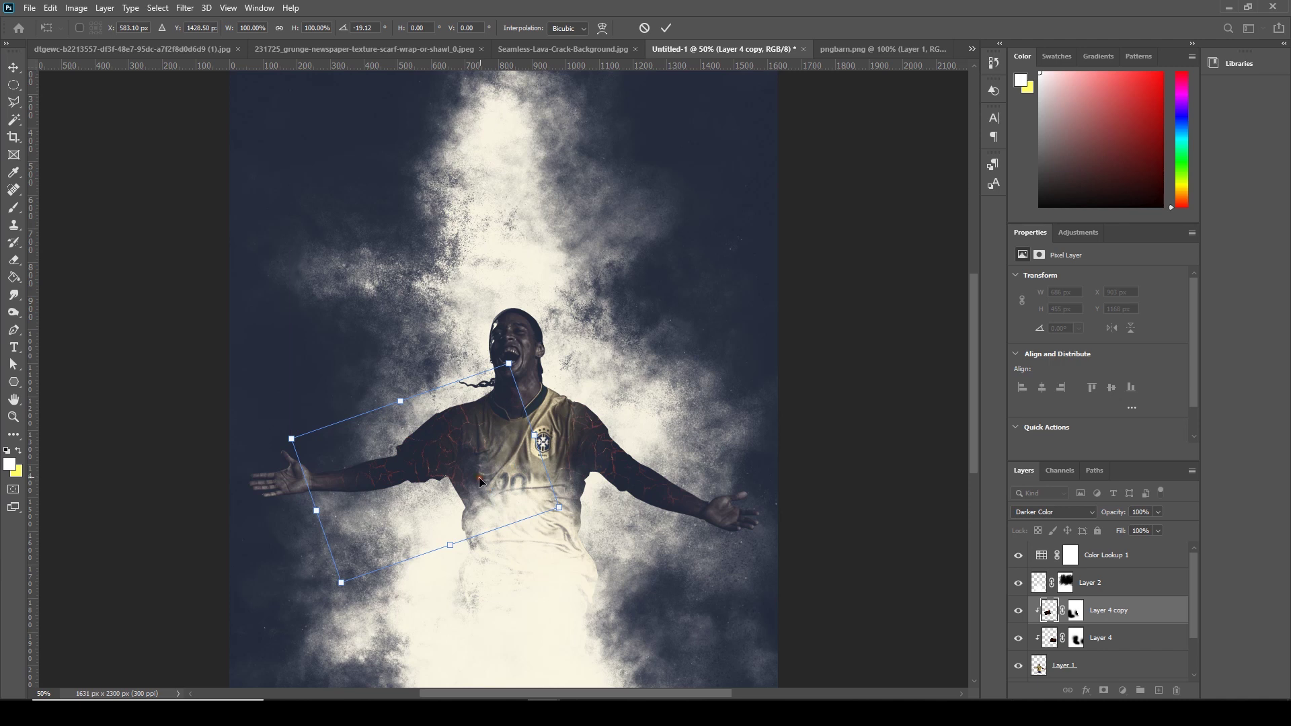
Paint black on Layer 4 copy's mask with a 200 px soft brush, clearing the lava texture from the jersey's badge side.
click(1074, 612)
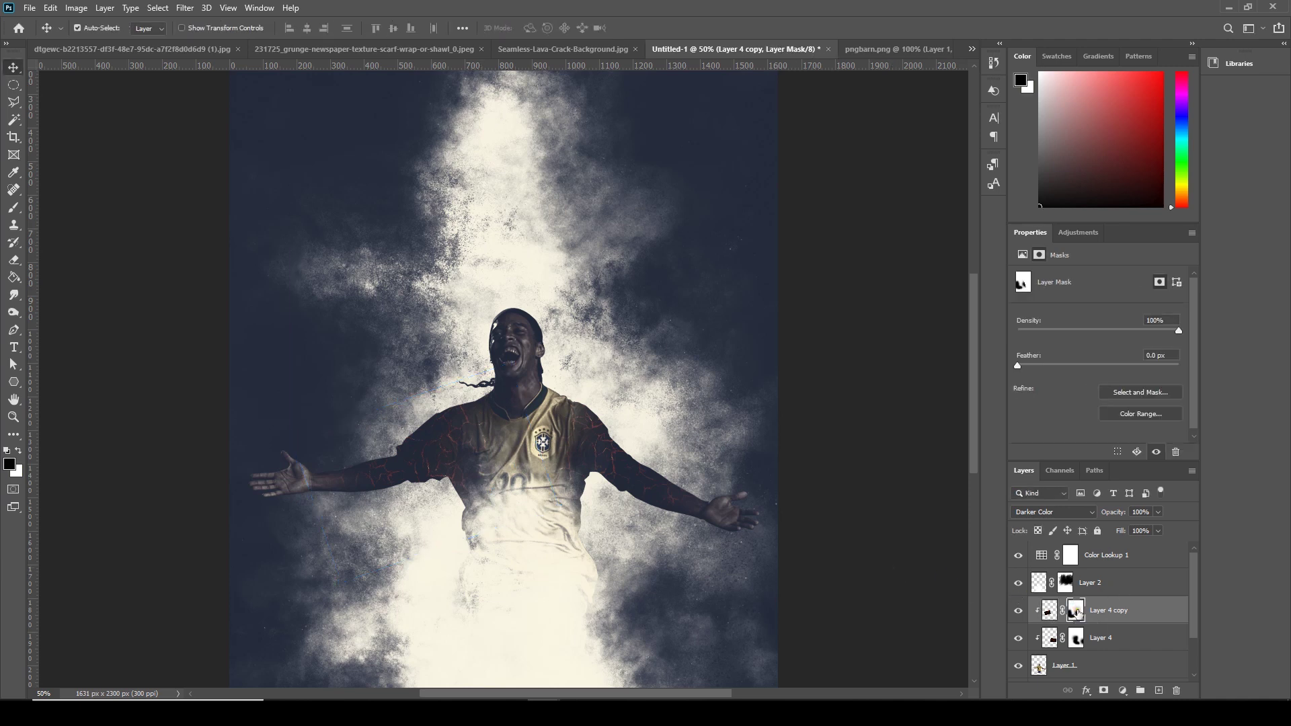
click(9, 204)
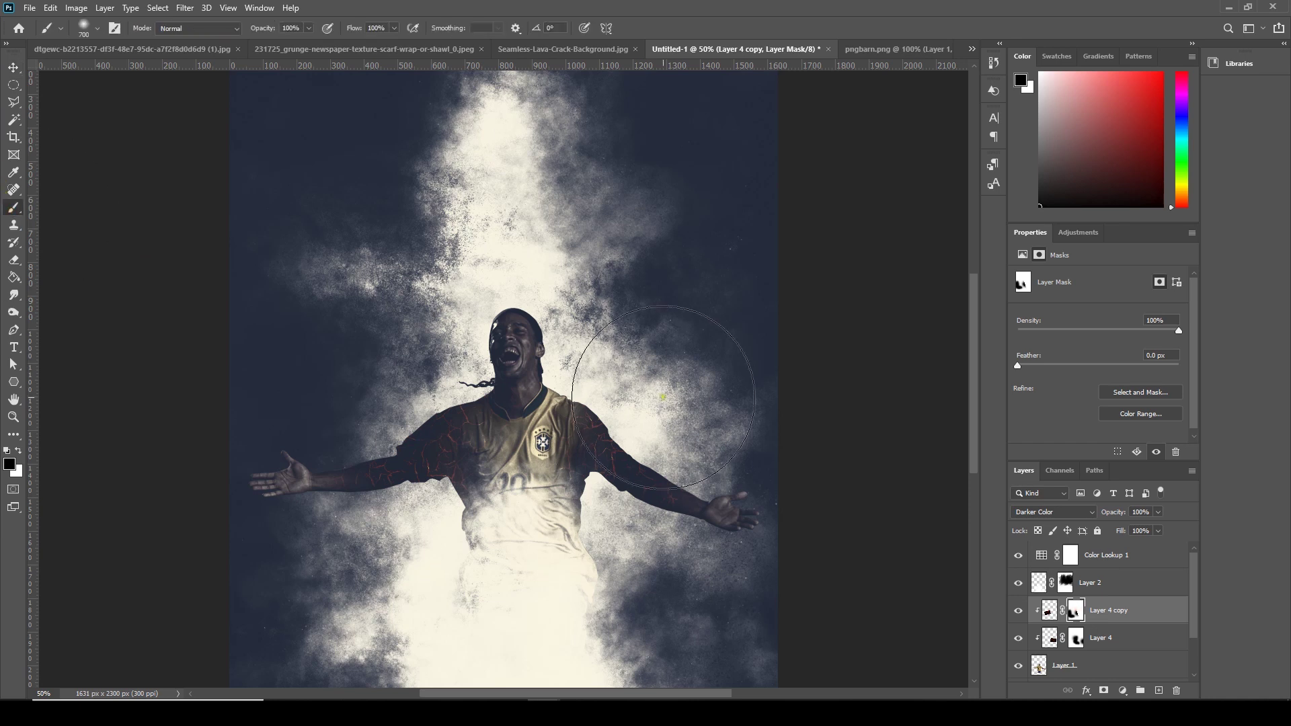
key(ctrl+plus)
key(ctrl+plus)
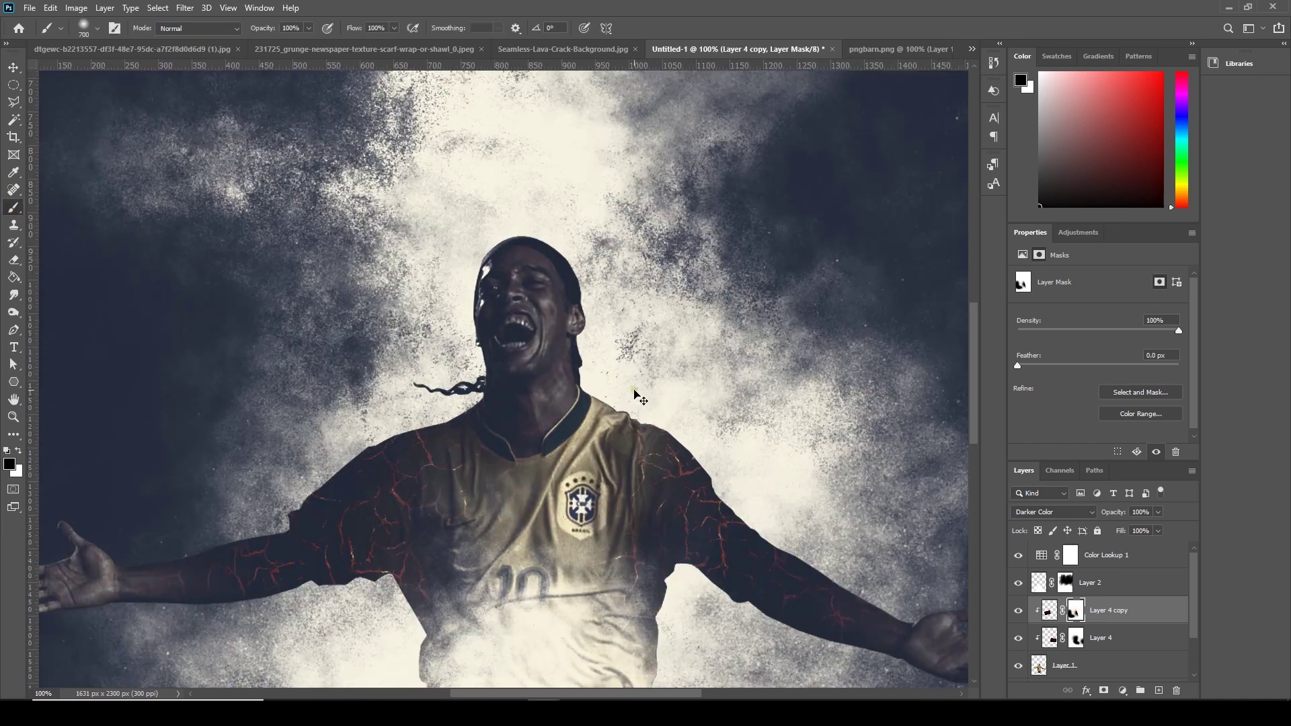
key(bracketleft)
key(bracketleft)
key(bracketleft)
key(bracketleft)
key(bracketleft)
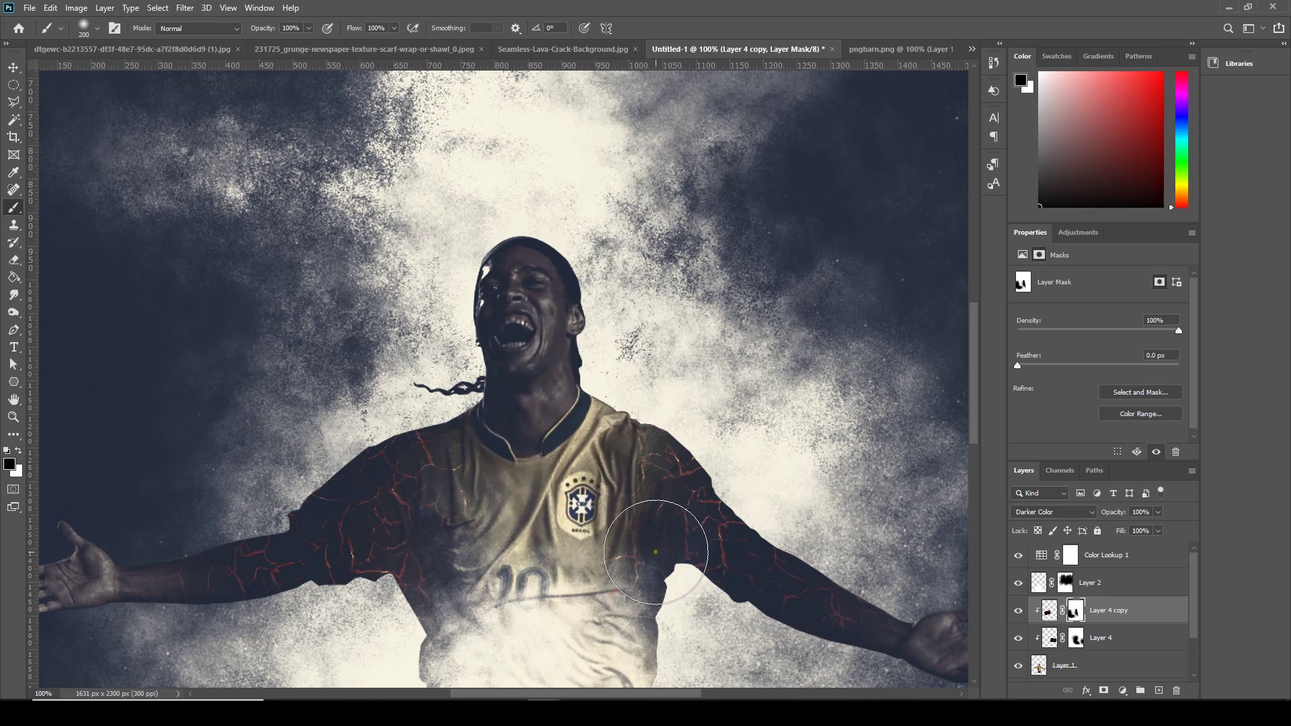
key(ctrl+minus)
key(ctrl+minus)
key(ctrl+plus)
key(ctrl+plus)
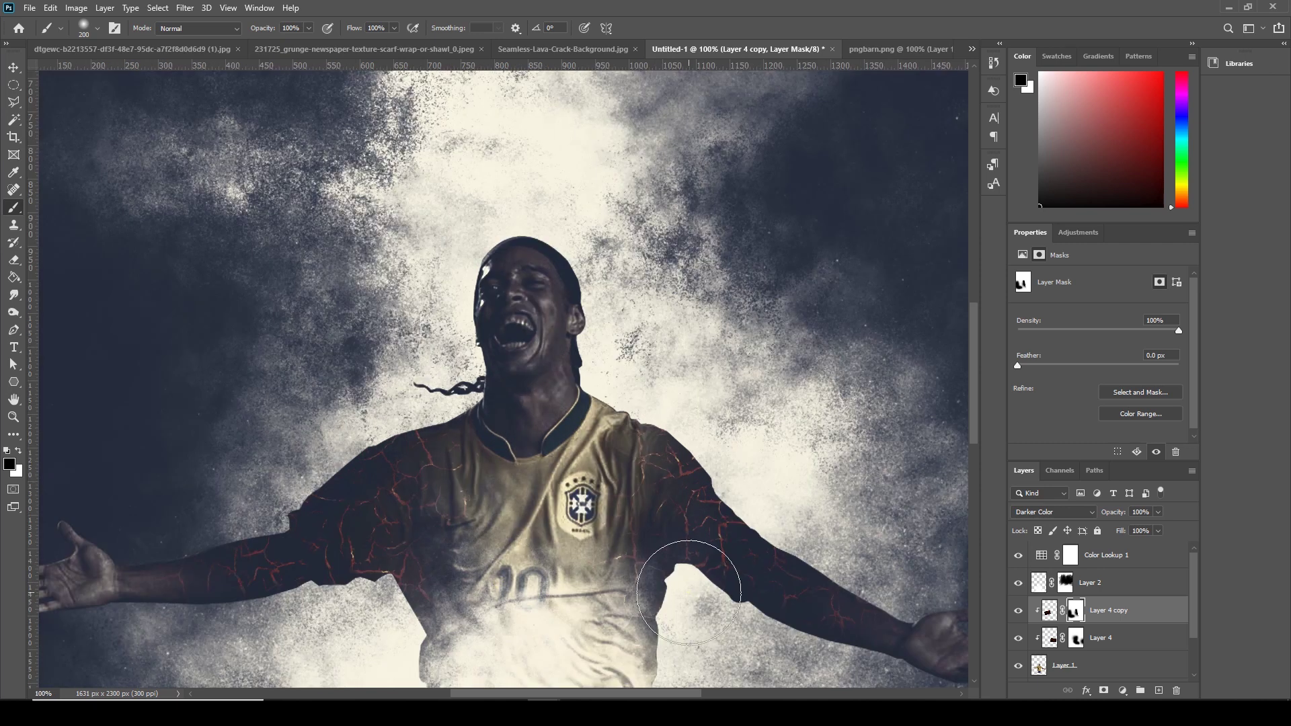
key(ctrl+minus)
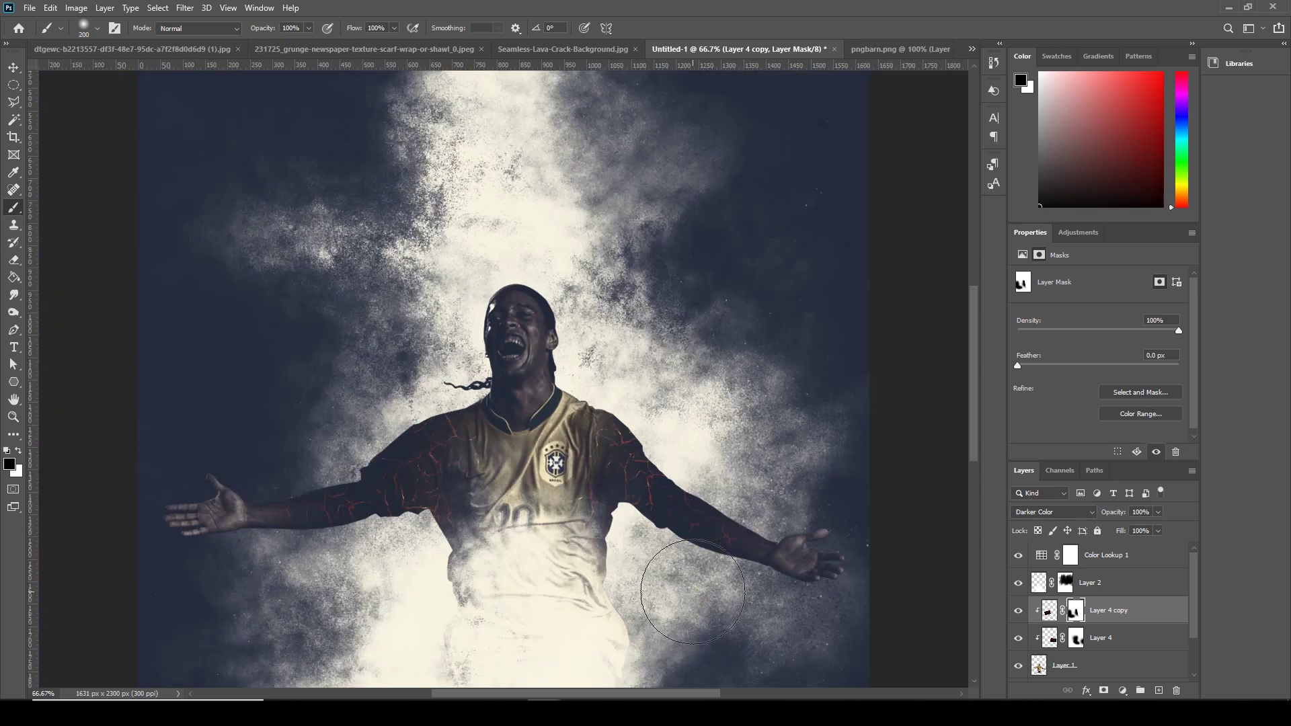
Duplicate Layer 4 copy, rotate the duplicate to 167.42°, scale it to 105.29% and place it over the player's lower torso.
click(13, 67)
drag(1055, 630, 1158, 690)
click(50, 7)
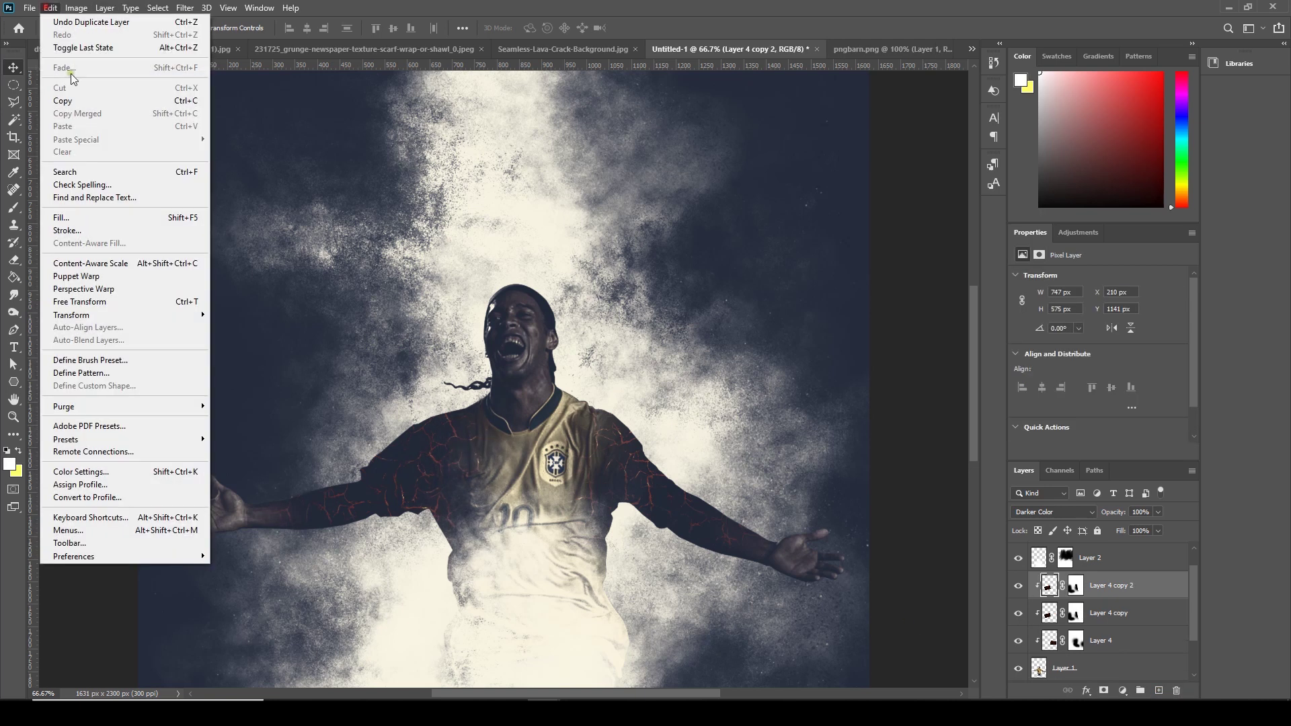
click(74, 301)
drag(479, 474, 546, 551)
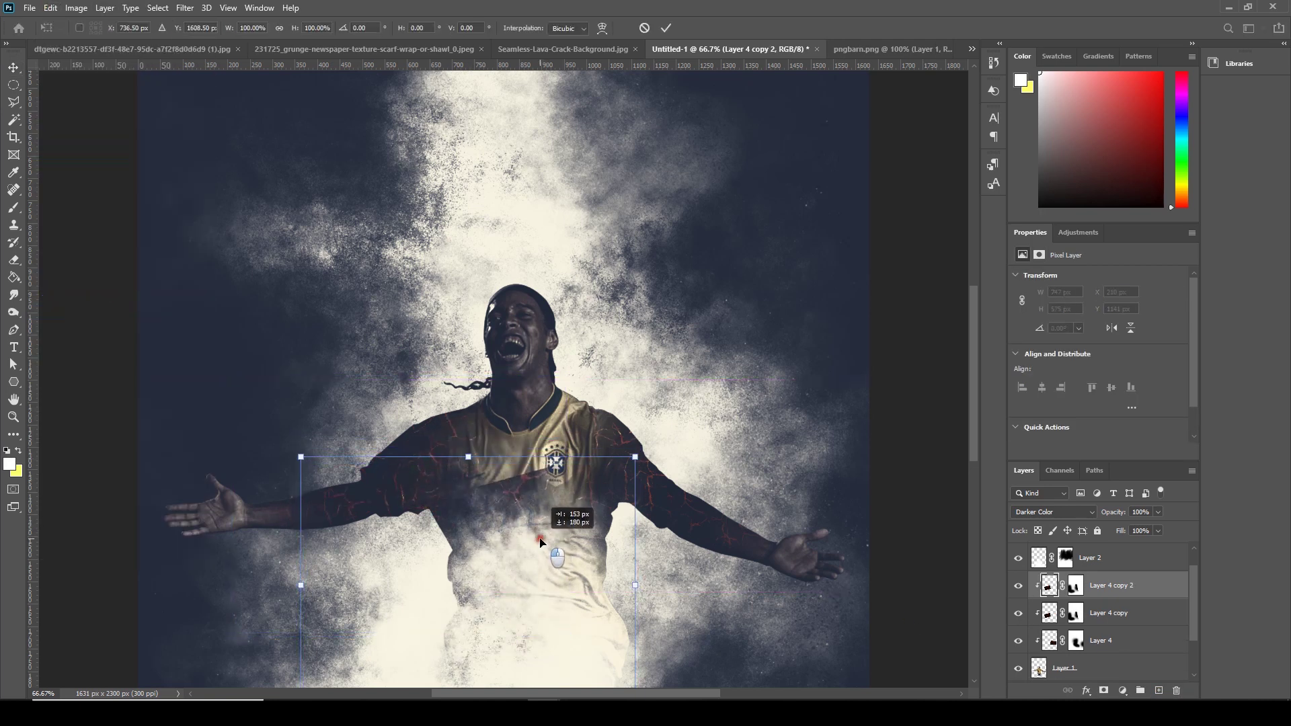
drag(642, 538, 558, 559)
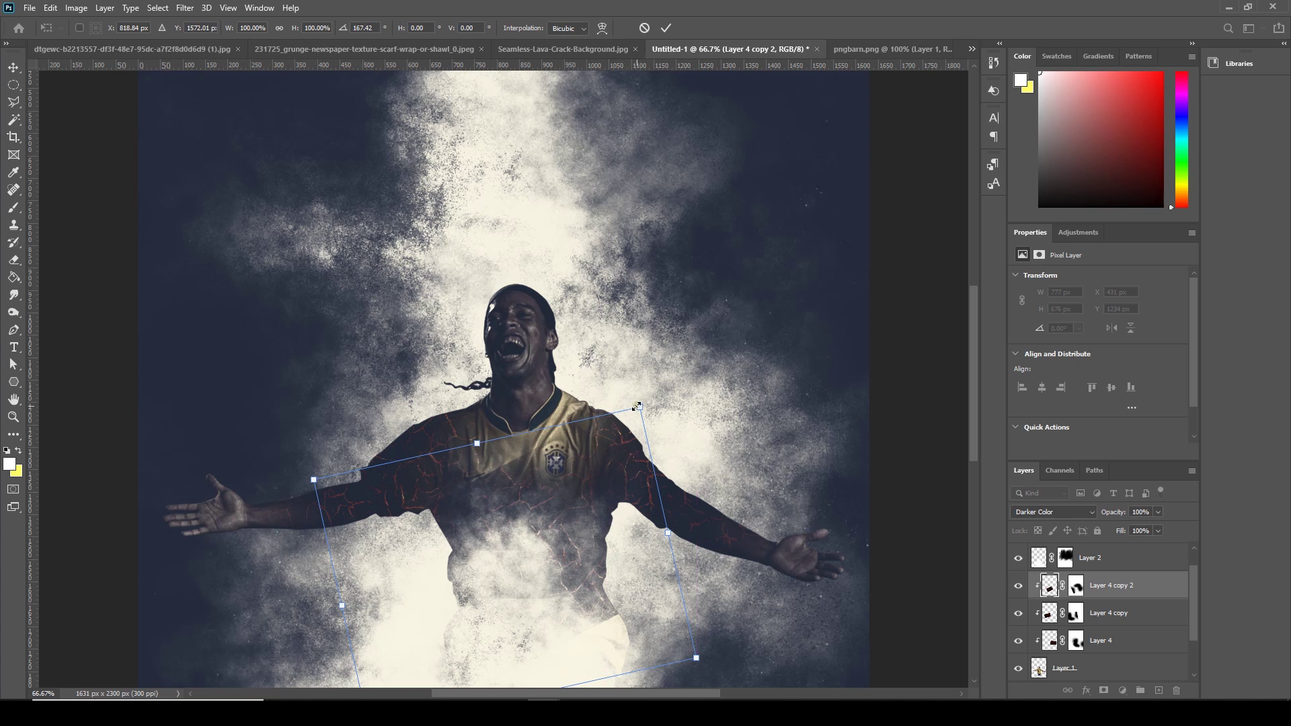
drag(638, 407, 647, 399)
drag(613, 520, 615, 550)
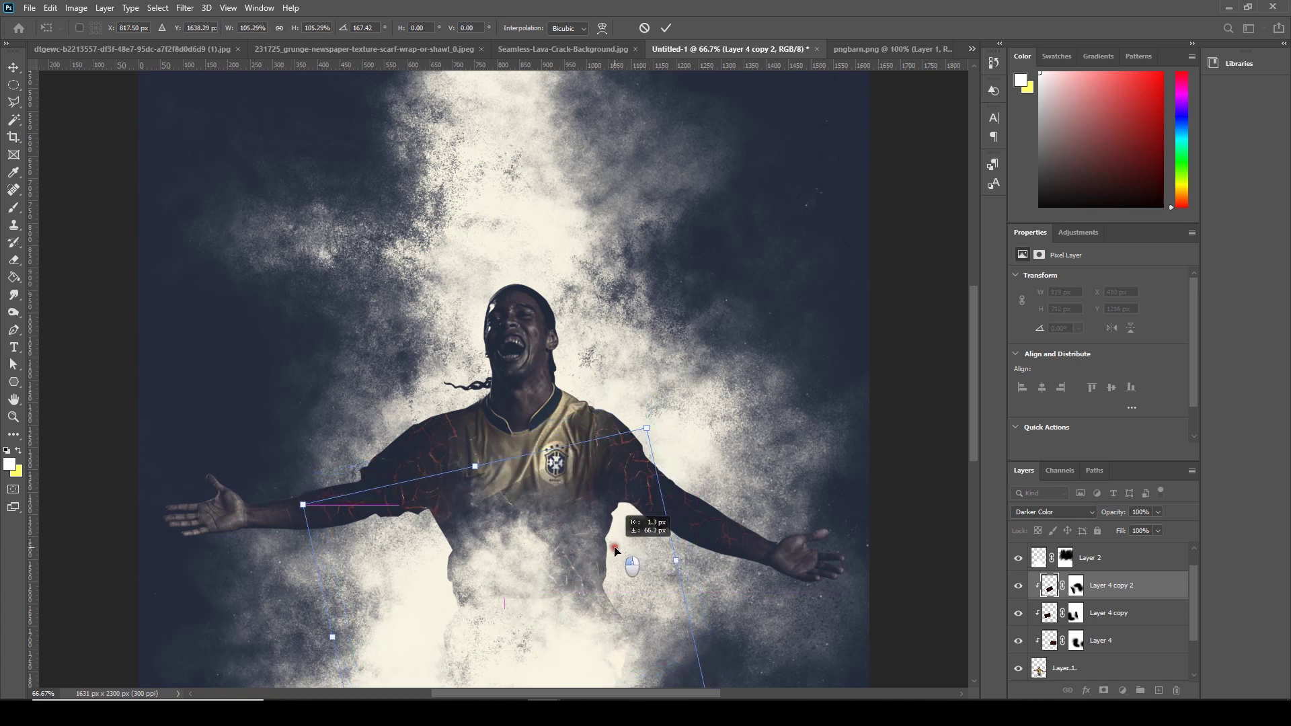
key(Return)
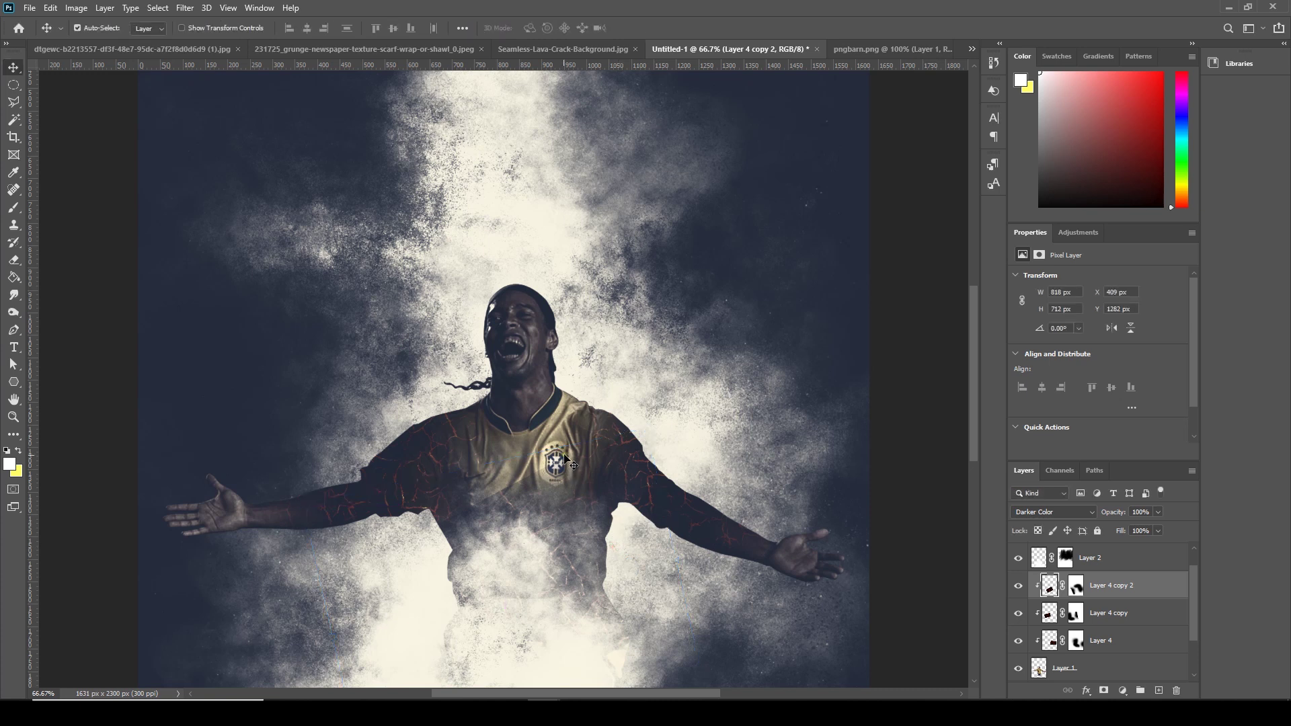
Paint black on Layer 4 copy 2's mask with a soft brush up to 500 px, fading the lava over the chest and waist.
click(1078, 590)
key(b)
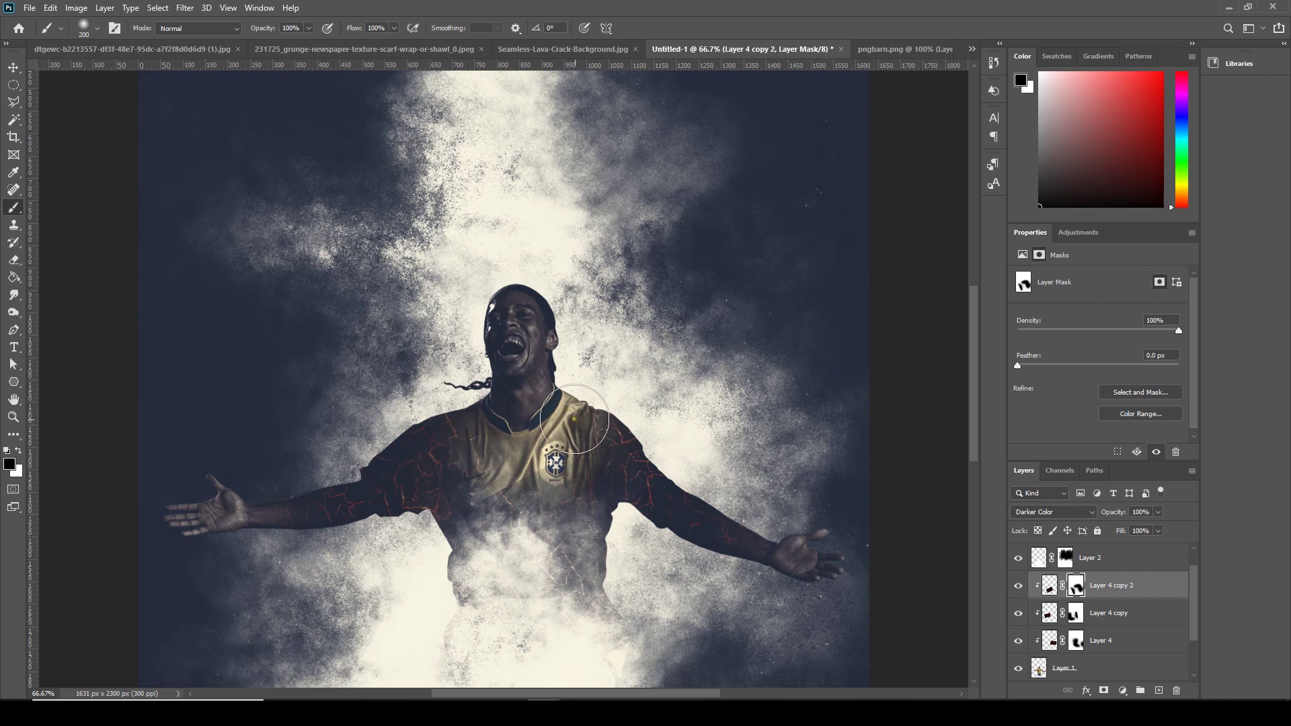
drag(567, 411, 511, 471)
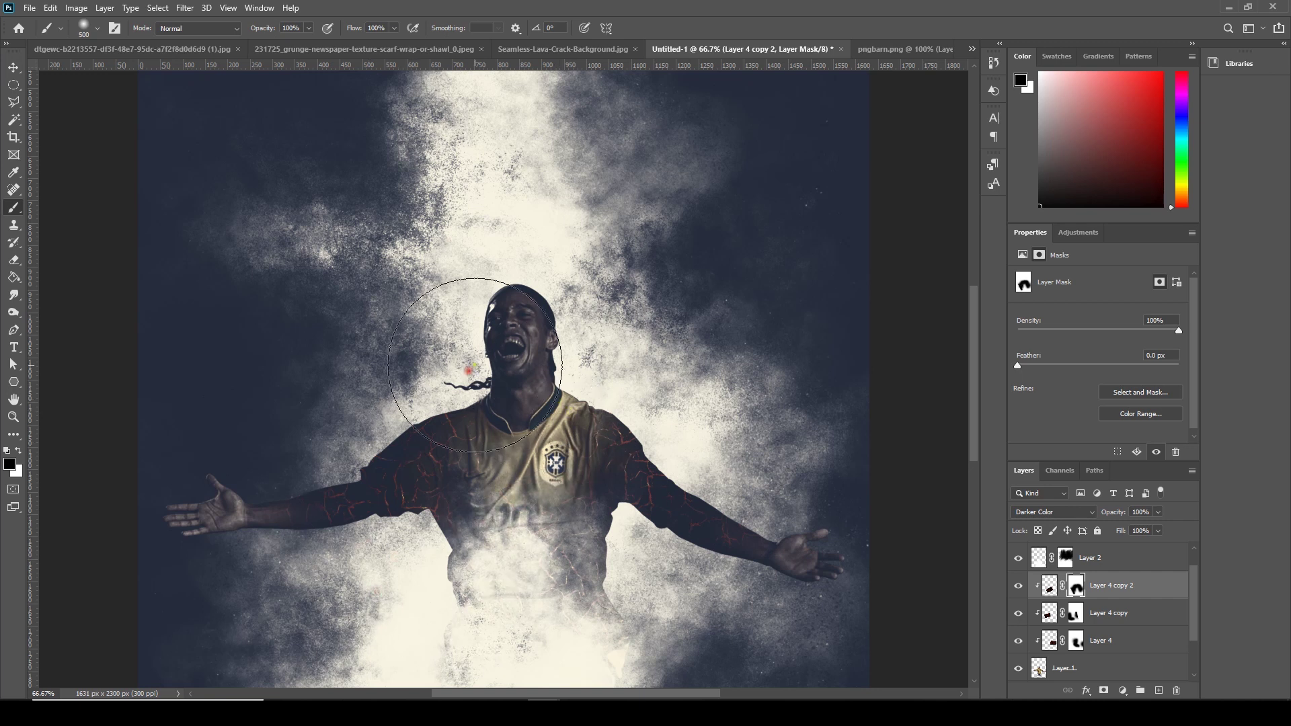
drag(525, 592, 471, 624)
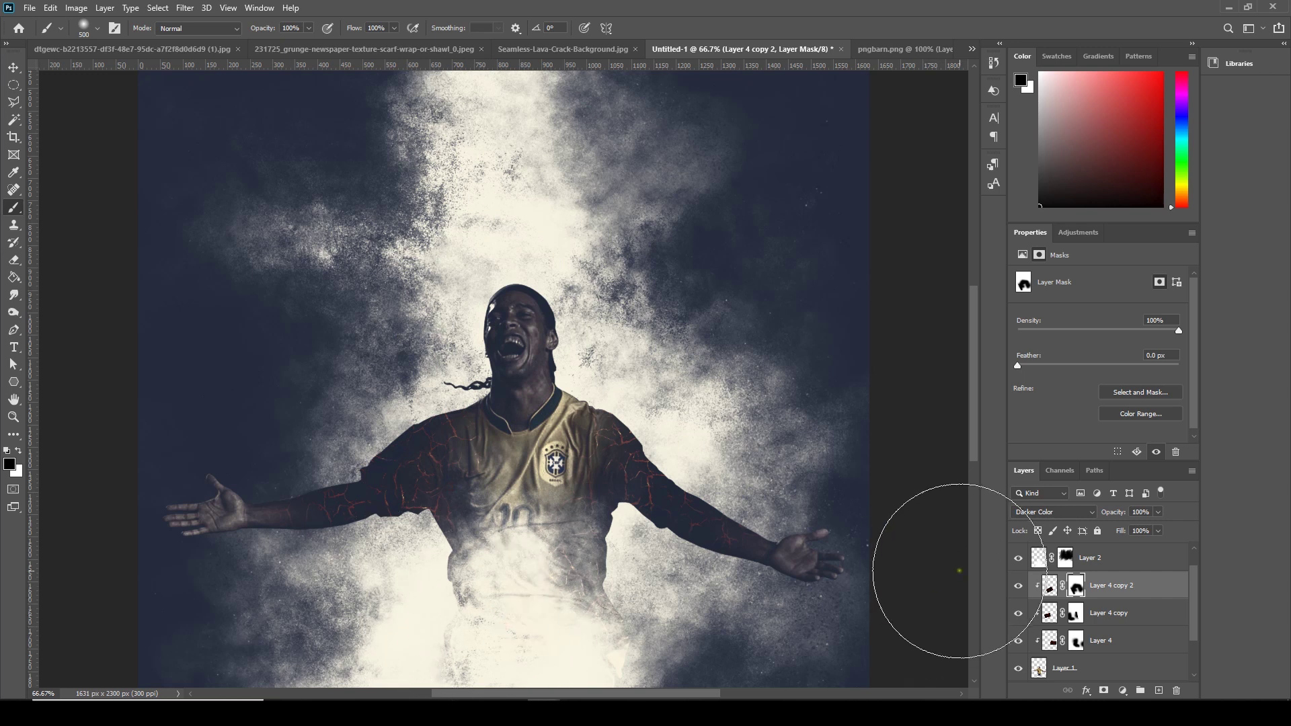
key(ctrl+minus)
key(ctrl+minus)
key(ctrl+plus)
key(ctrl+plus)
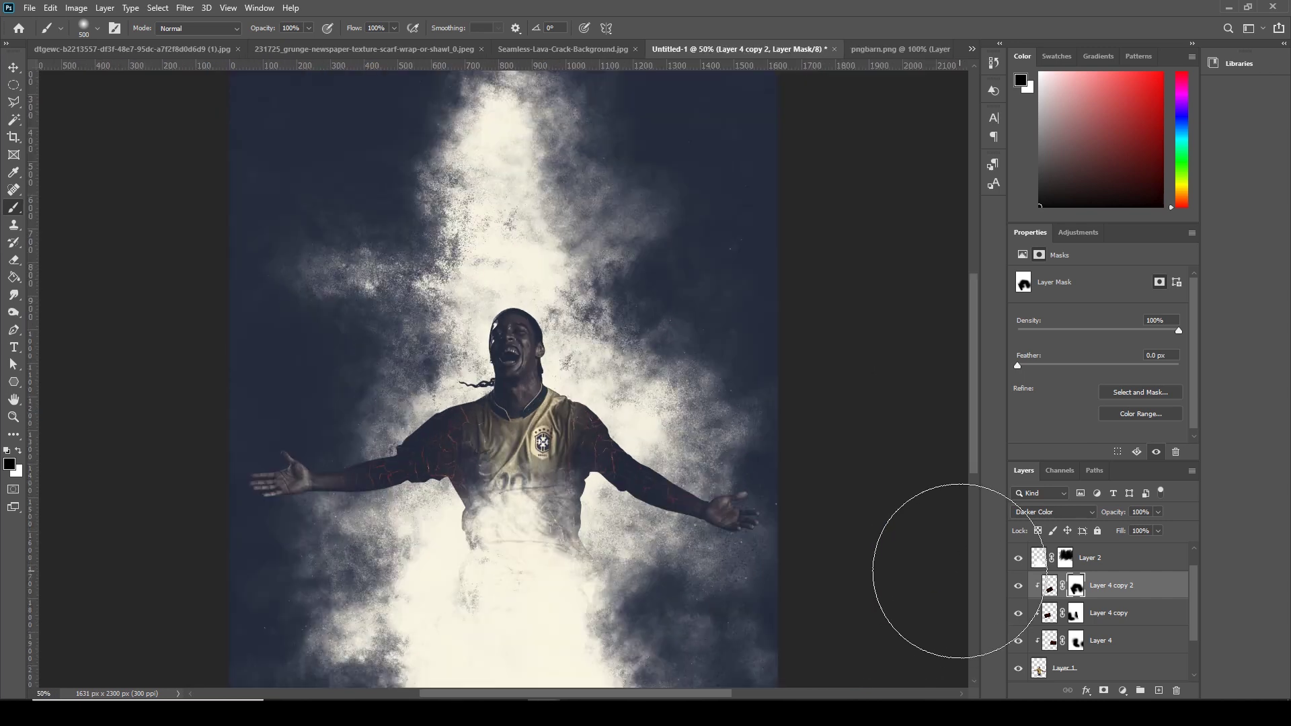
key(ctrl+minus)
Copy the fire image into the poster document as a new layer and move it above the Color Lookup 1 layer.
click(12, 68)
click(93, 49)
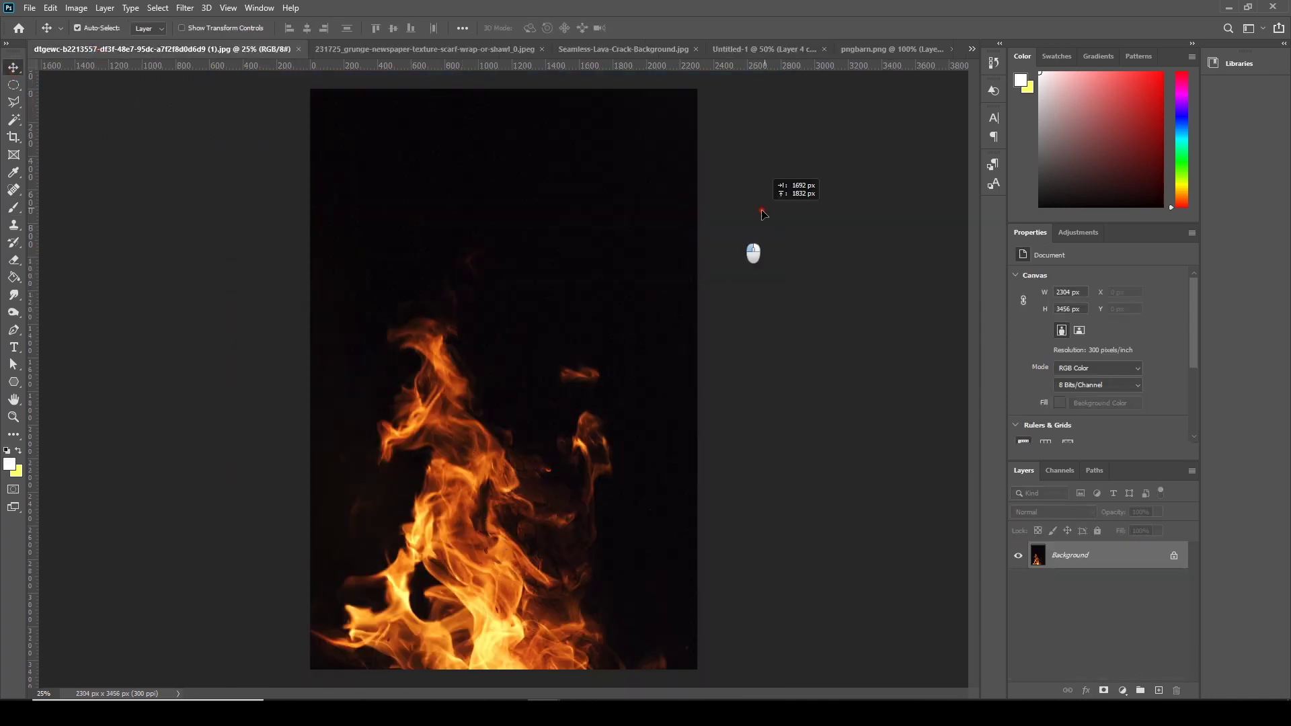
click(889, 49)
drag(866, 60, 522, 460)
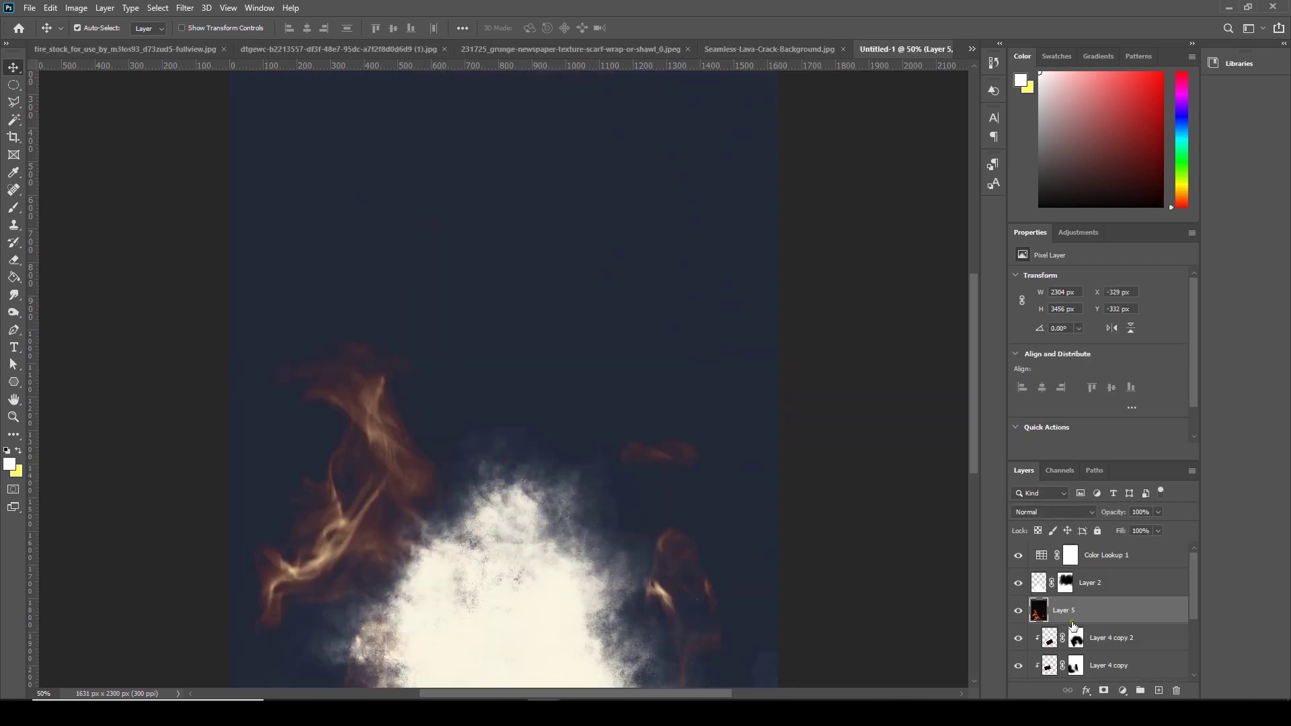
drag(1070, 616, 1094, 551)
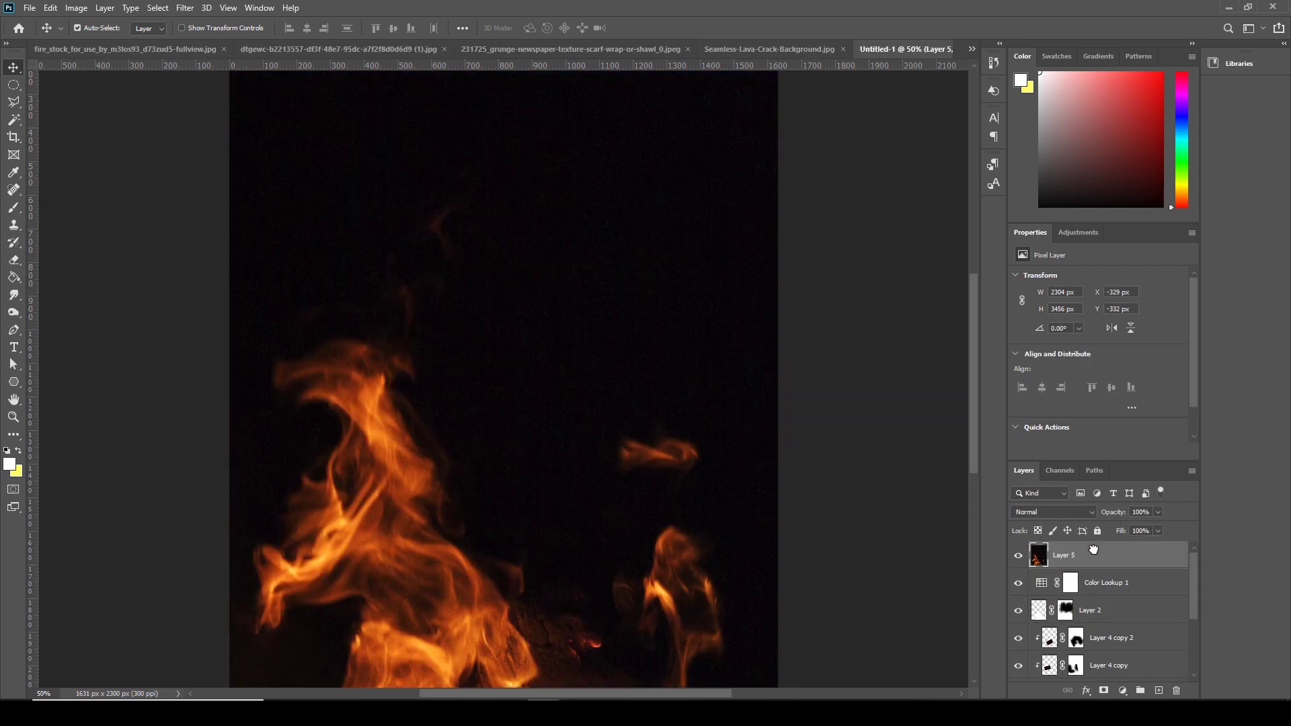
Set the fire layer's blend mode to Screen and scale it to 1164 × 1747 px, with the flames over the player's shoulder and arm.
click(1036, 511)
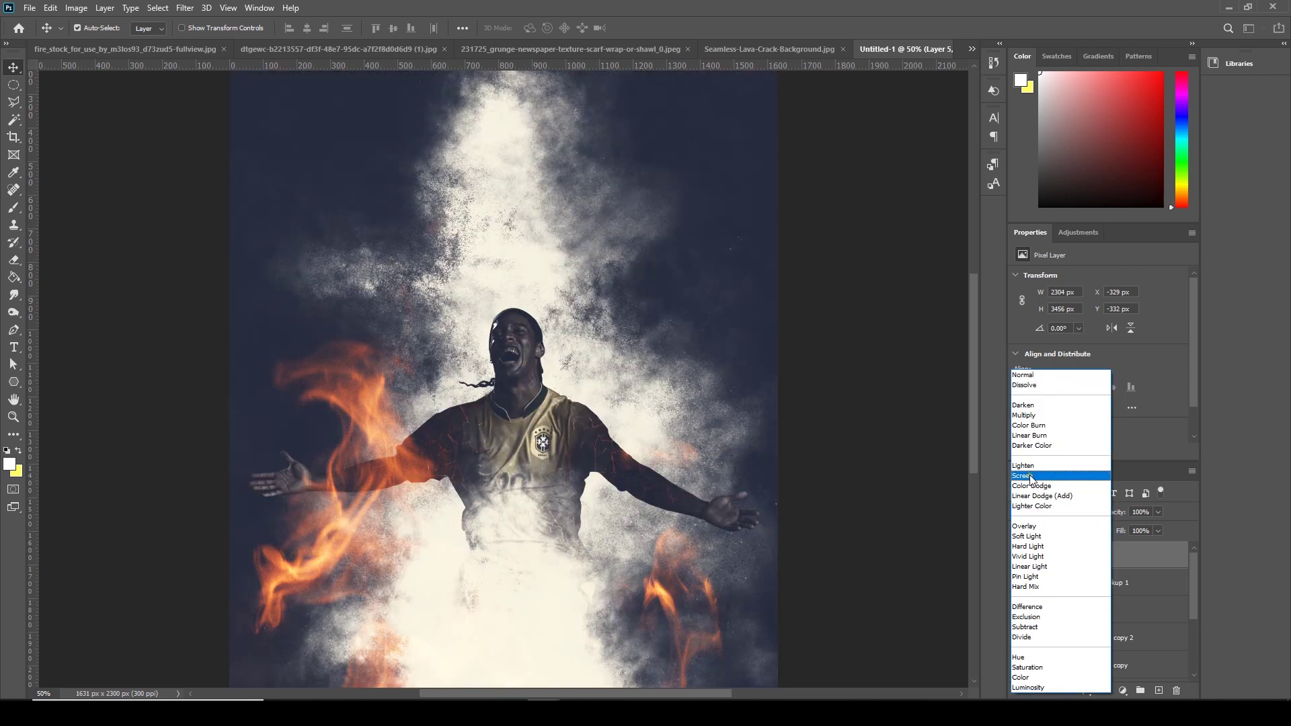
click(1032, 476)
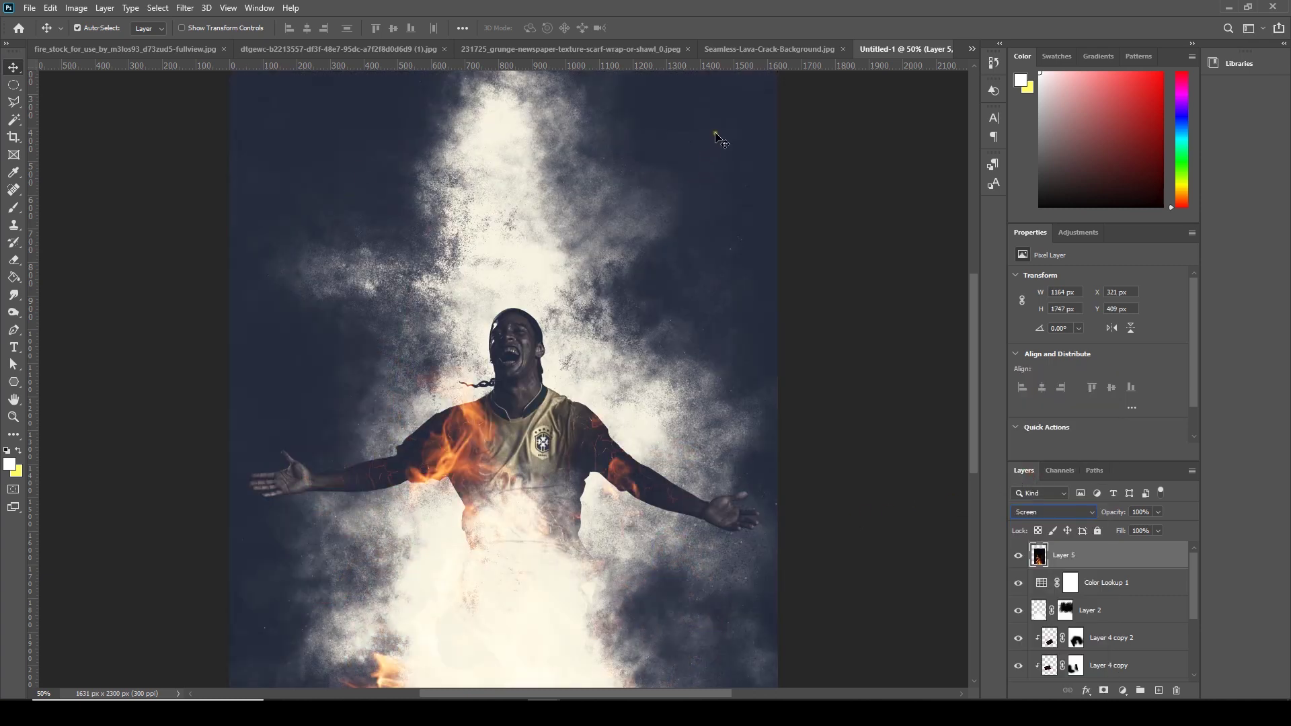
key(ctrl+1)
drag(825, 252, 503, 506)
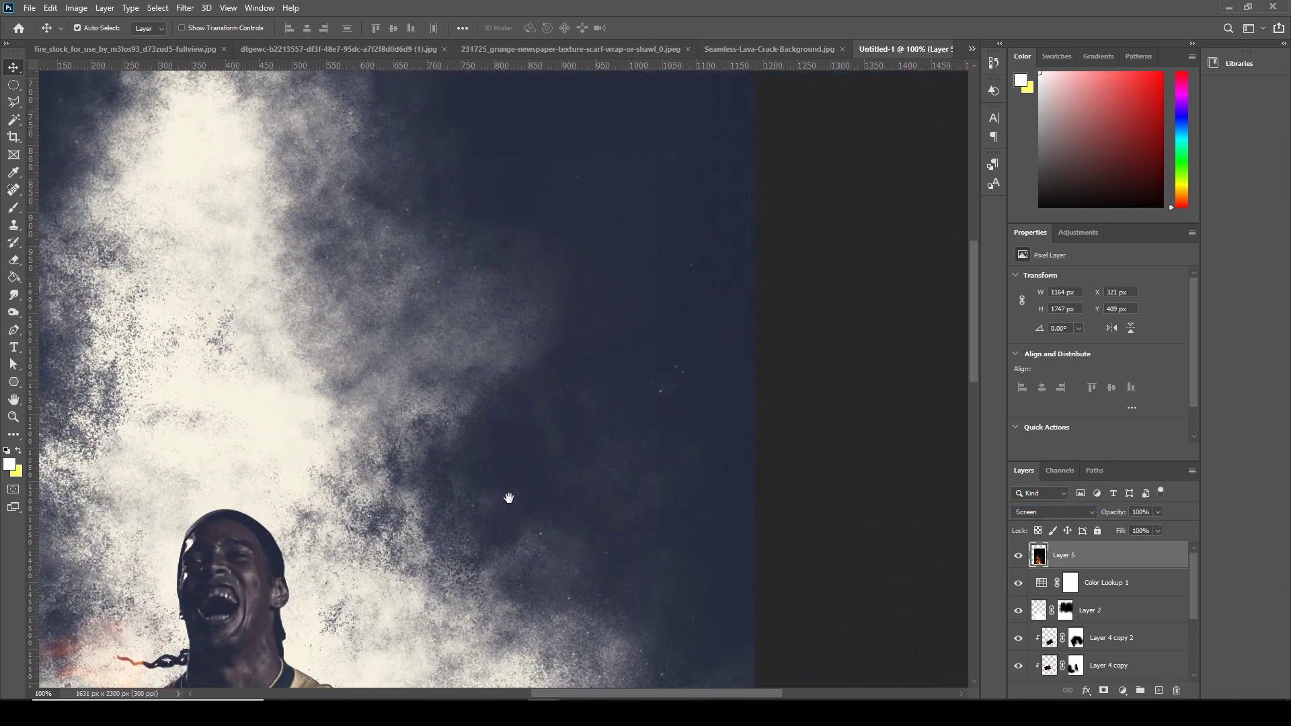
key(ctrl+minus)
key(ctrl+minus)
key(ctrl+minus)
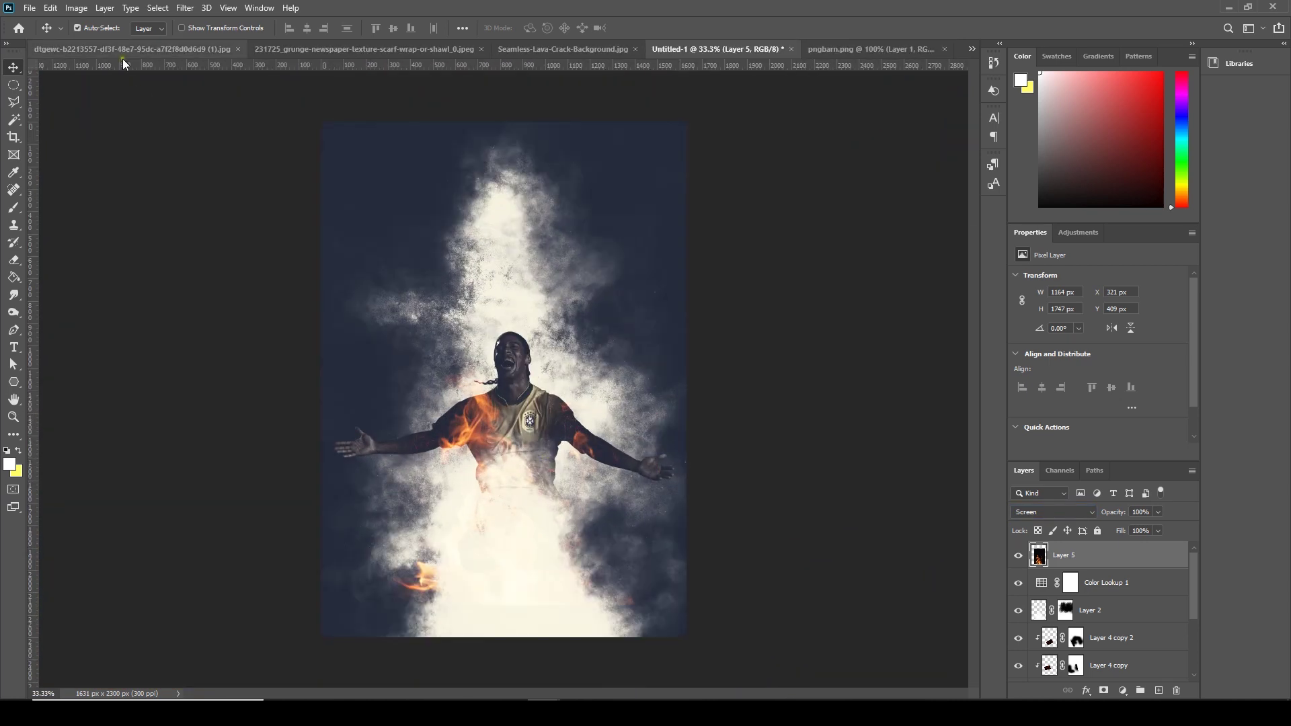
Apply Levels to the fire layer with the black input level set to 15.
click(77, 9)
mouse_move(91, 43)
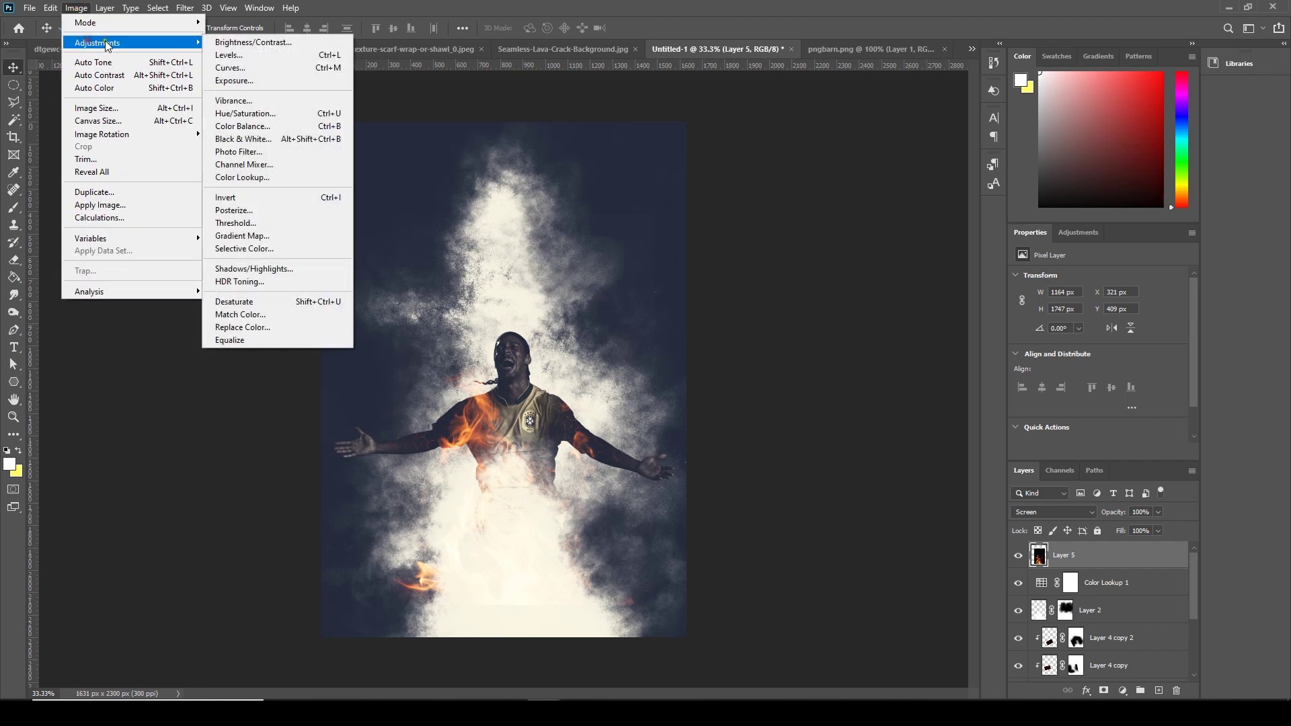
click(229, 55)
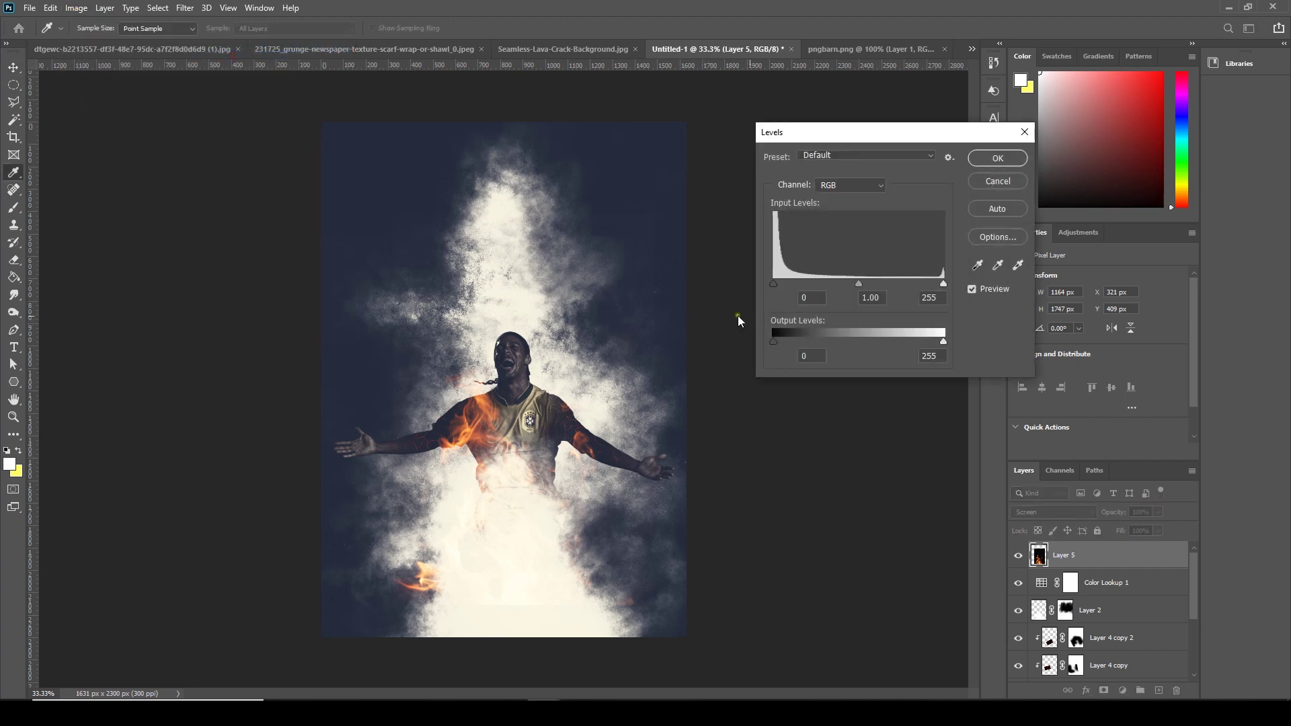
drag(779, 284, 783, 285)
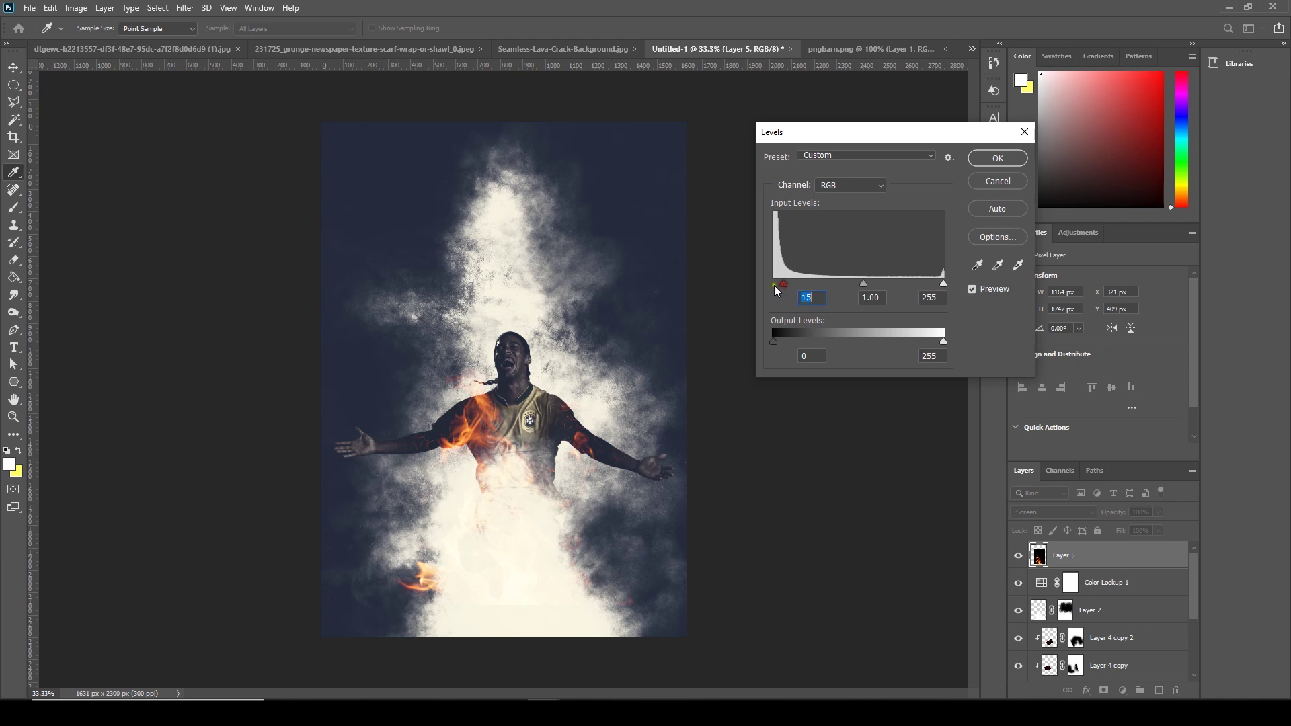
click(998, 159)
key(v)
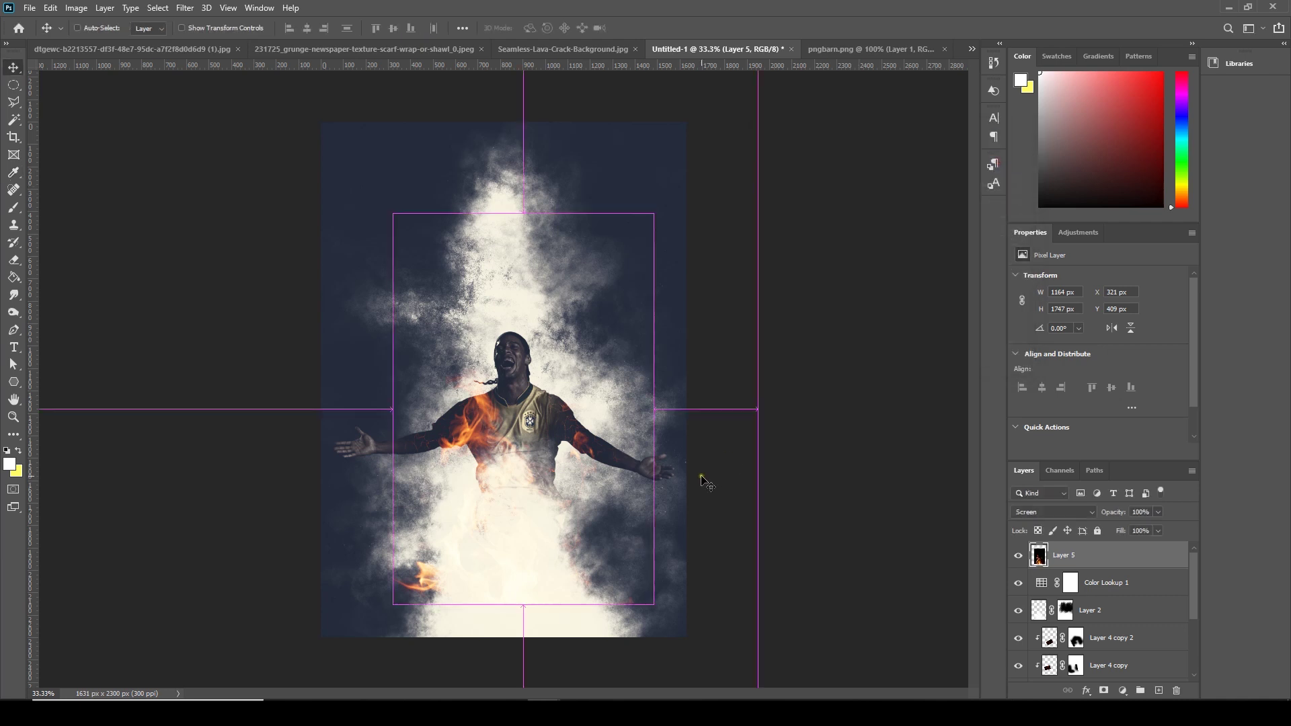
Duplicate the fire layer, shrink the copy to 38.06%, rotate it to -17.16° and place it over the player's lower torso.
key(ctrl+plus)
key(ctrl+plus)
key(ctrl+minus)
key(ctrl+minus)
key(ctrl+plus)
drag(1039, 561, 1159, 691)
key(ctrl+t)
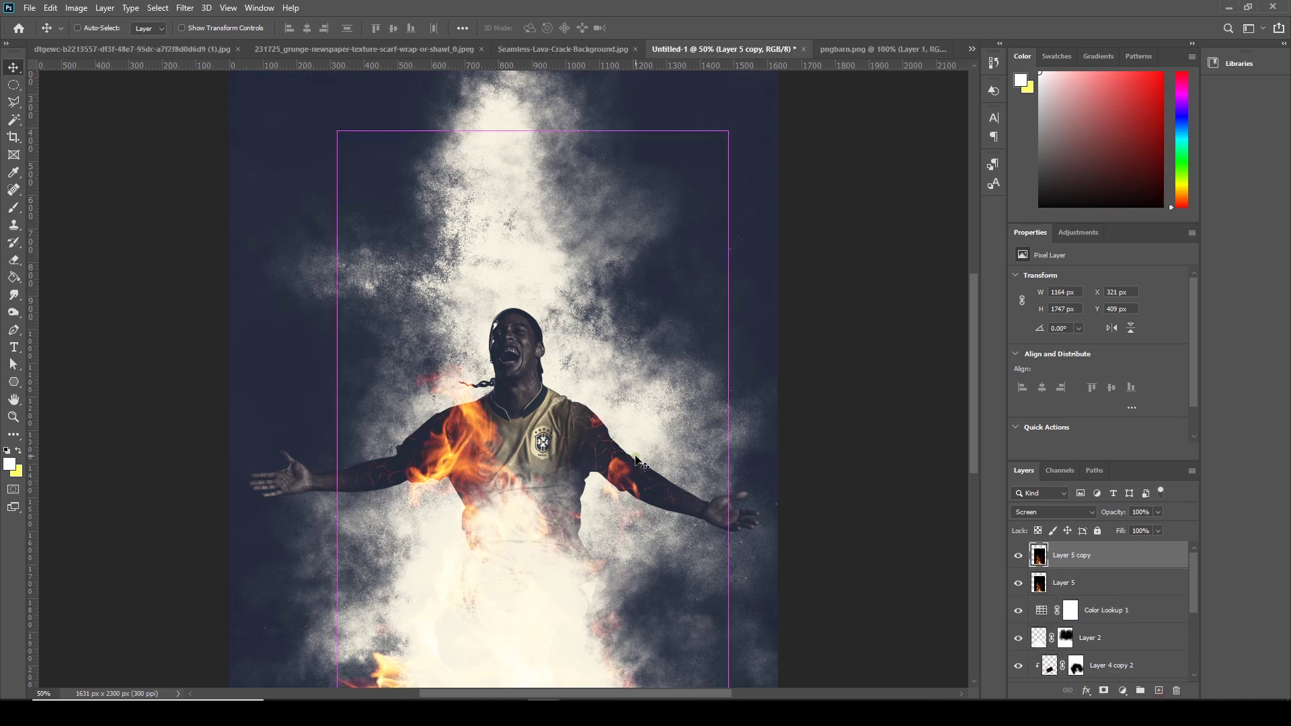
drag(726, 130, 609, 302)
drag(578, 437, 501, 444)
drag(376, 269, 360, 289)
drag(511, 444, 634, 568)
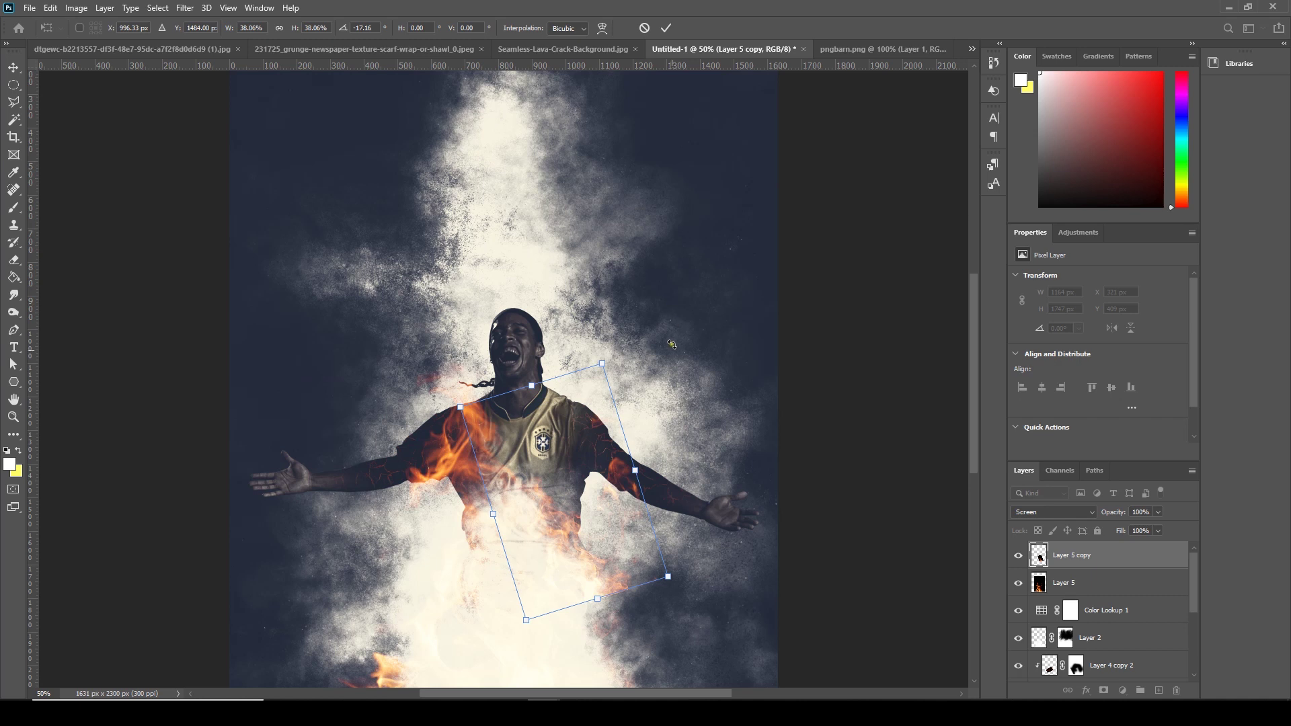
Rotate the fire copy to 24.02°, enlarge it to about 1537 × 1794 px and place its flames below the badge-side arm.
drag(672, 322, 692, 469)
drag(678, 418, 756, 370)
drag(614, 471, 720, 575)
key(ctrl+minus)
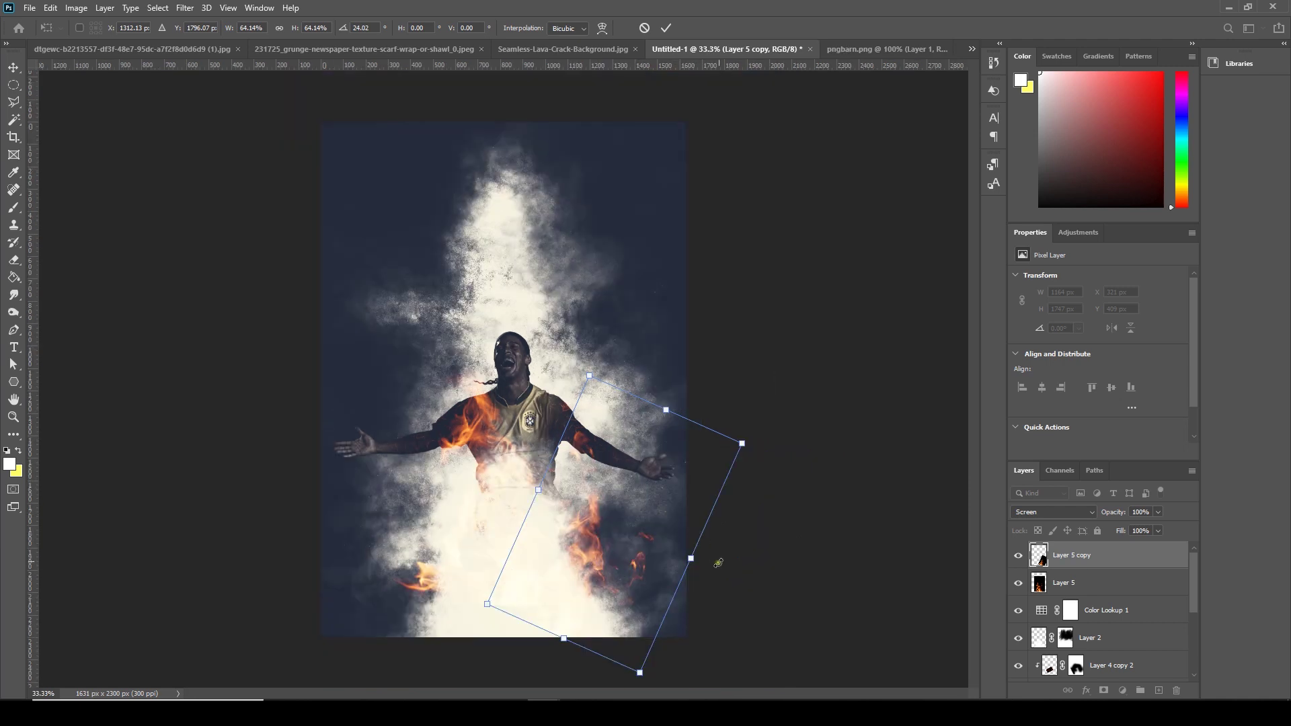
drag(757, 454, 802, 422)
drag(712, 528, 725, 499)
key(Return)
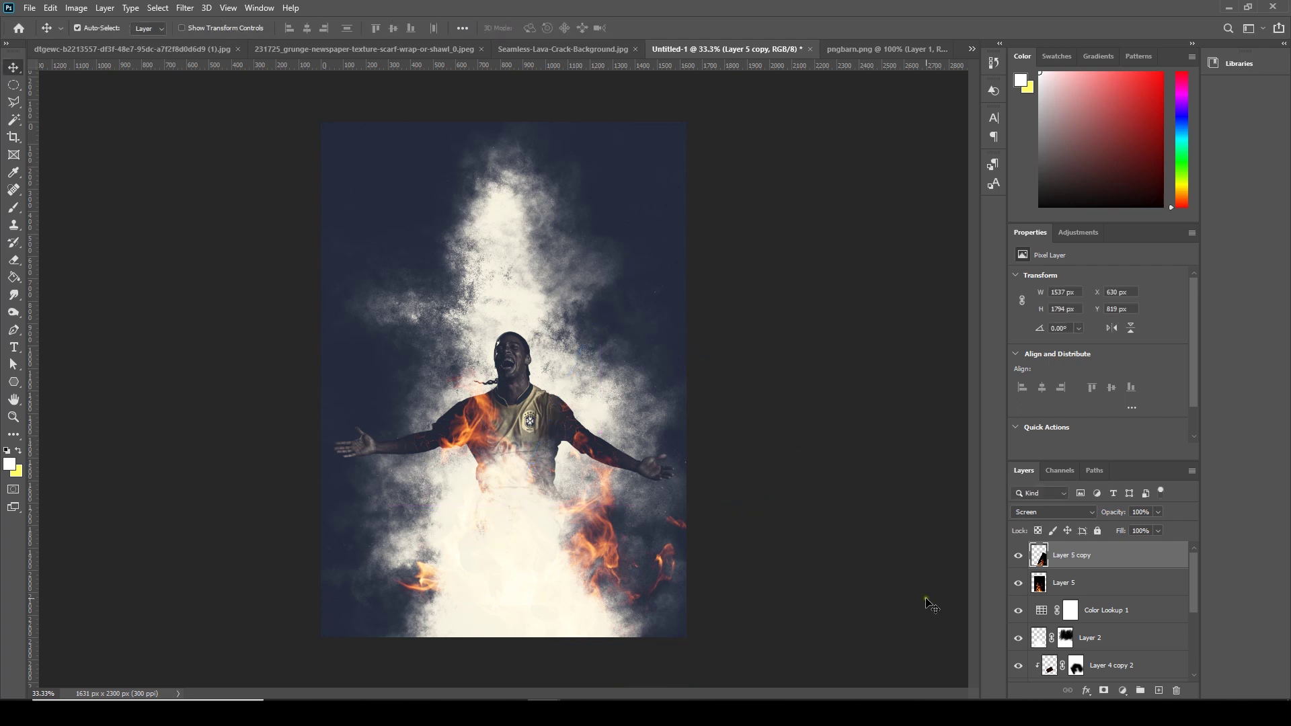
Copy the image from fire_stock_for_use_by_m3los93_d73zud5-fullview.jpg into the poster document as a new top layer.
key(ctrl+minus)
key(ctrl+minus)
key(ctrl+plus)
key(ctrl+plus)
click(426, 50)
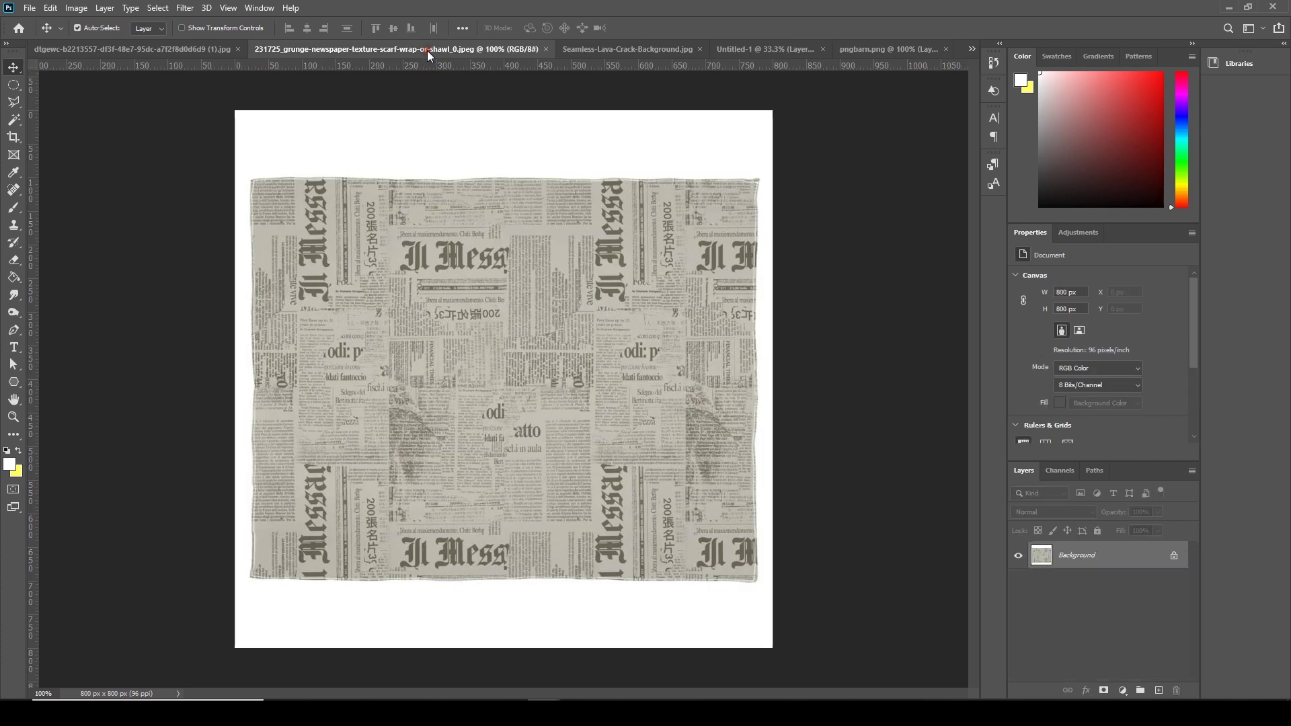
click(222, 50)
click(591, 50)
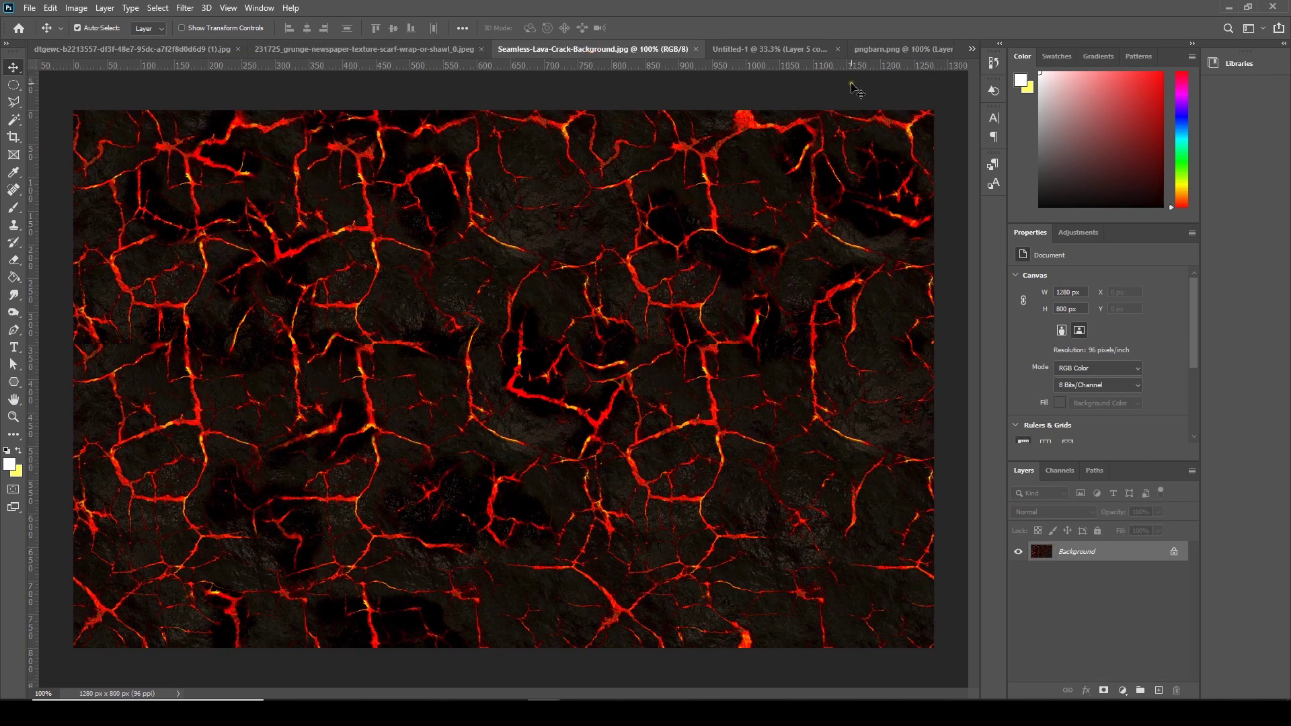
click(780, 55)
click(971, 50)
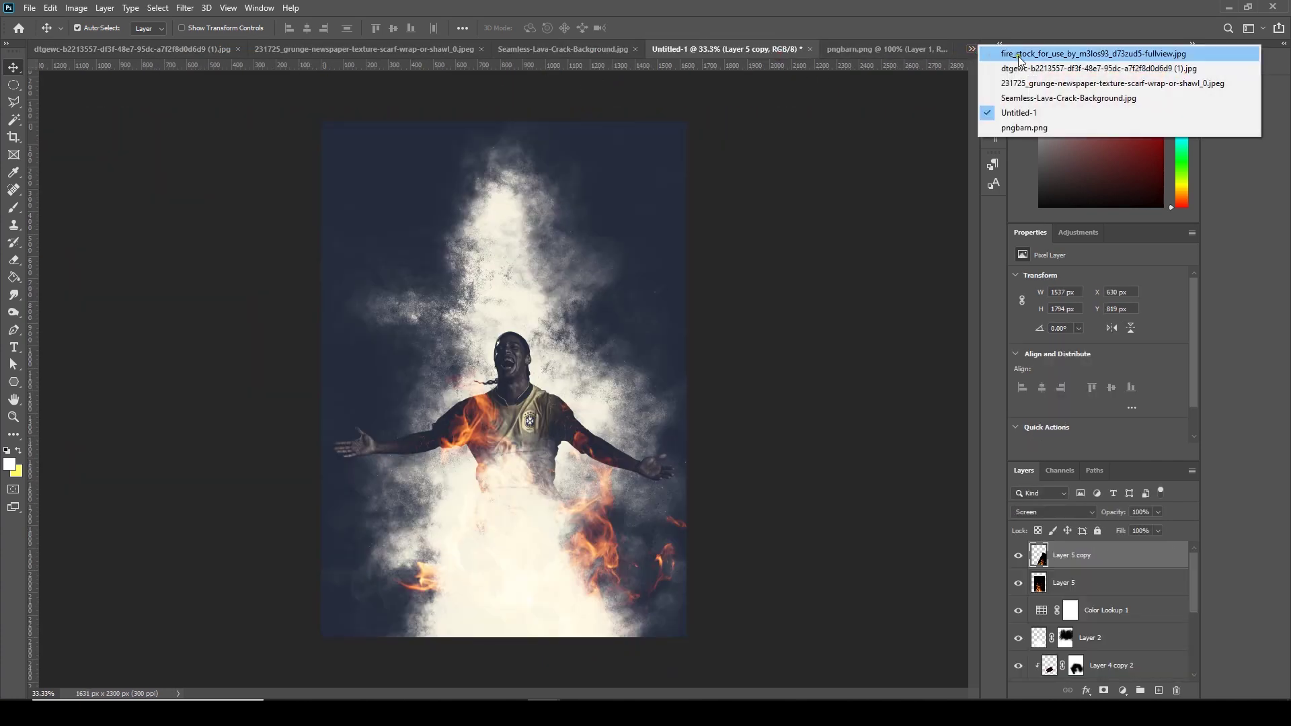
click(1018, 52)
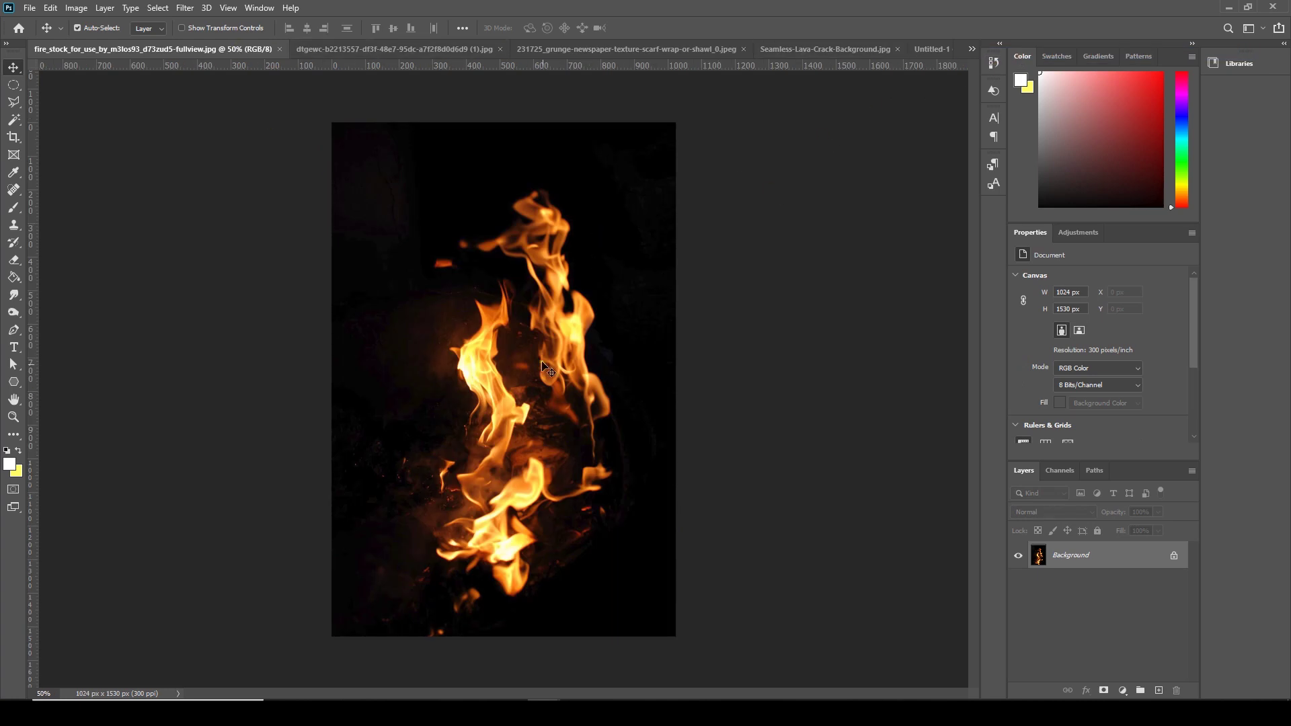
drag(873, 203, 543, 369)
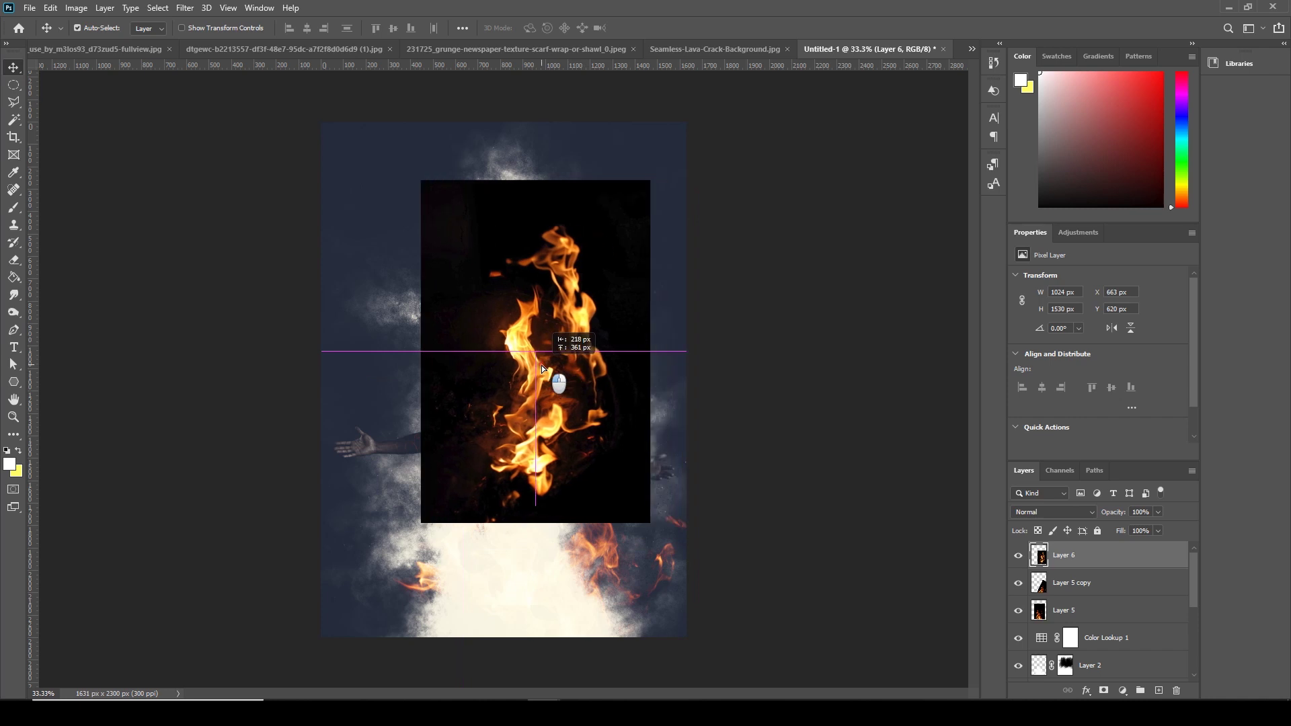
Set the new fire layer's blend mode to Screen and move its flames above the player's badge-side arm.
click(1036, 515)
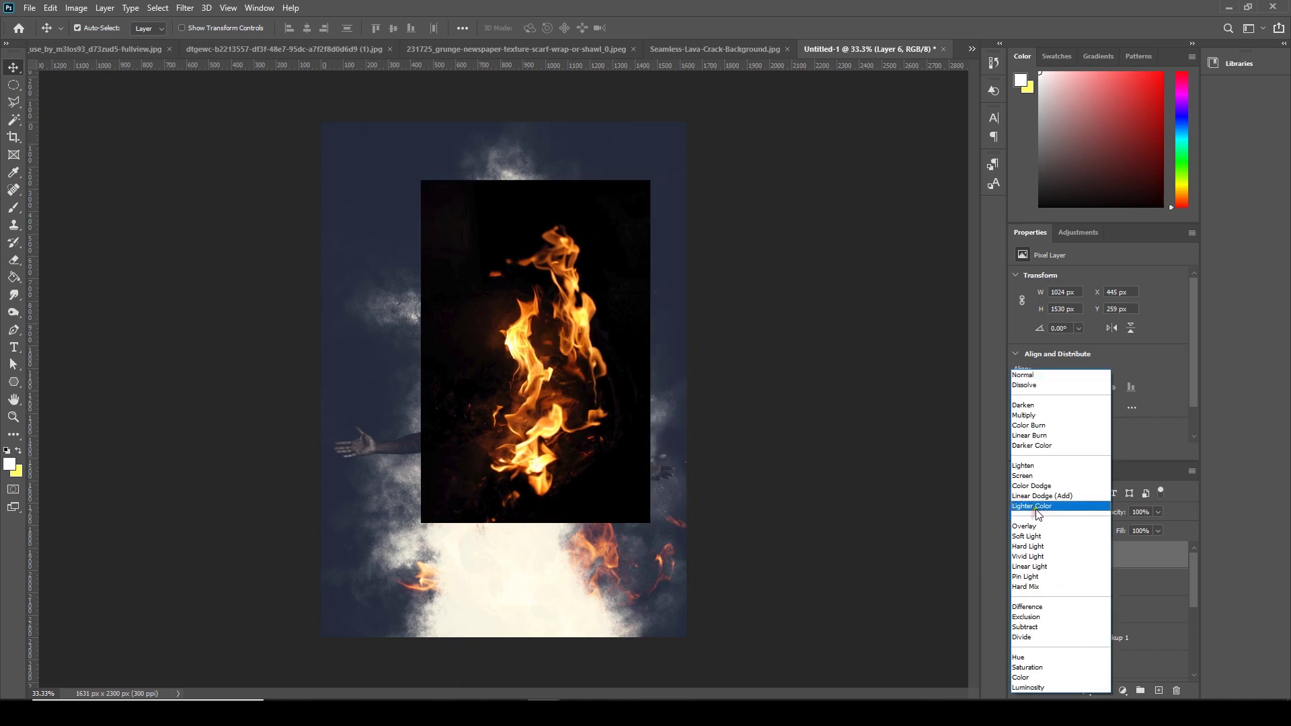
click(1026, 476)
drag(585, 334, 642, 293)
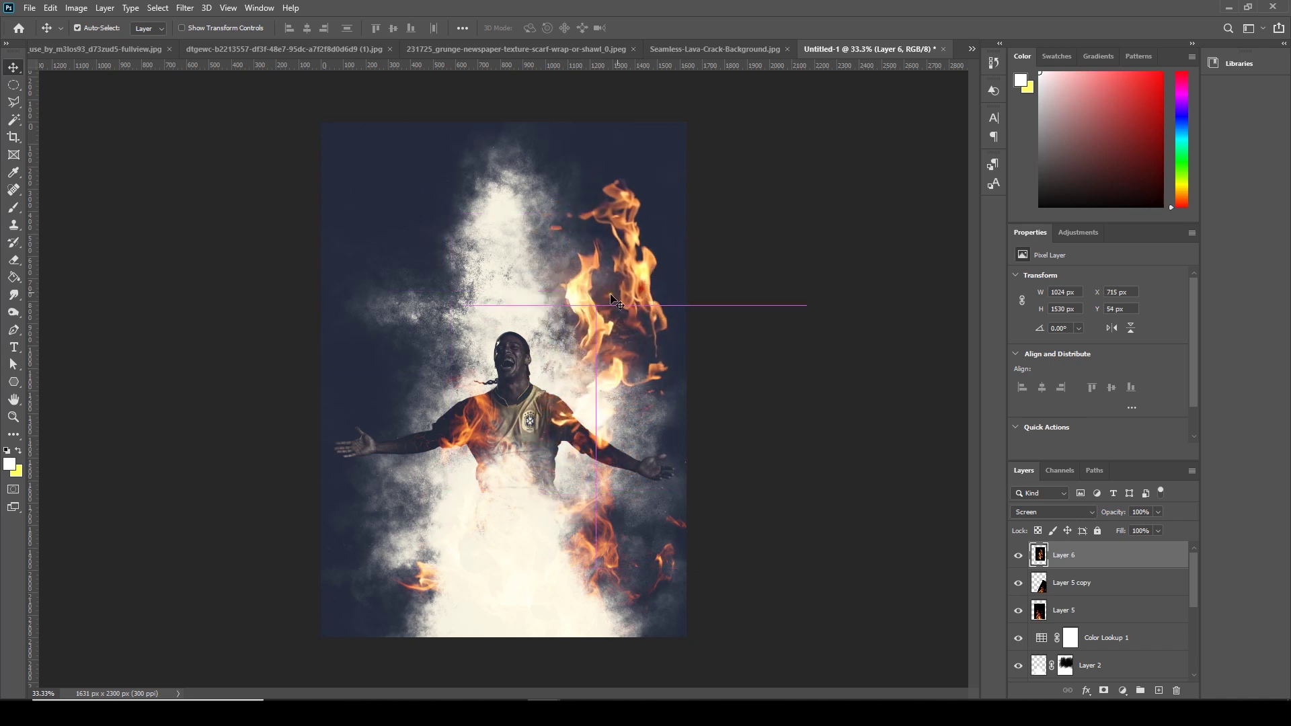
Apply Levels to the new fire layer with the black input level set to 23.
click(76, 8)
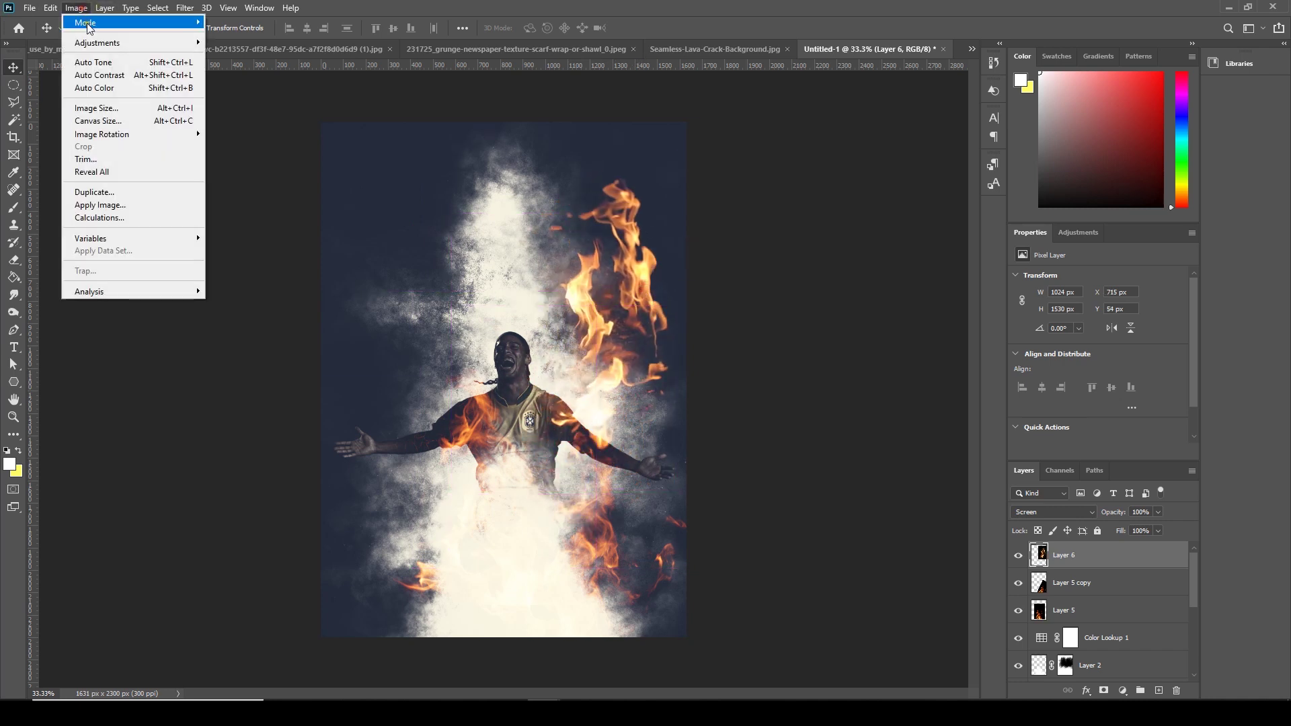
mouse_move(101, 43)
click(244, 58)
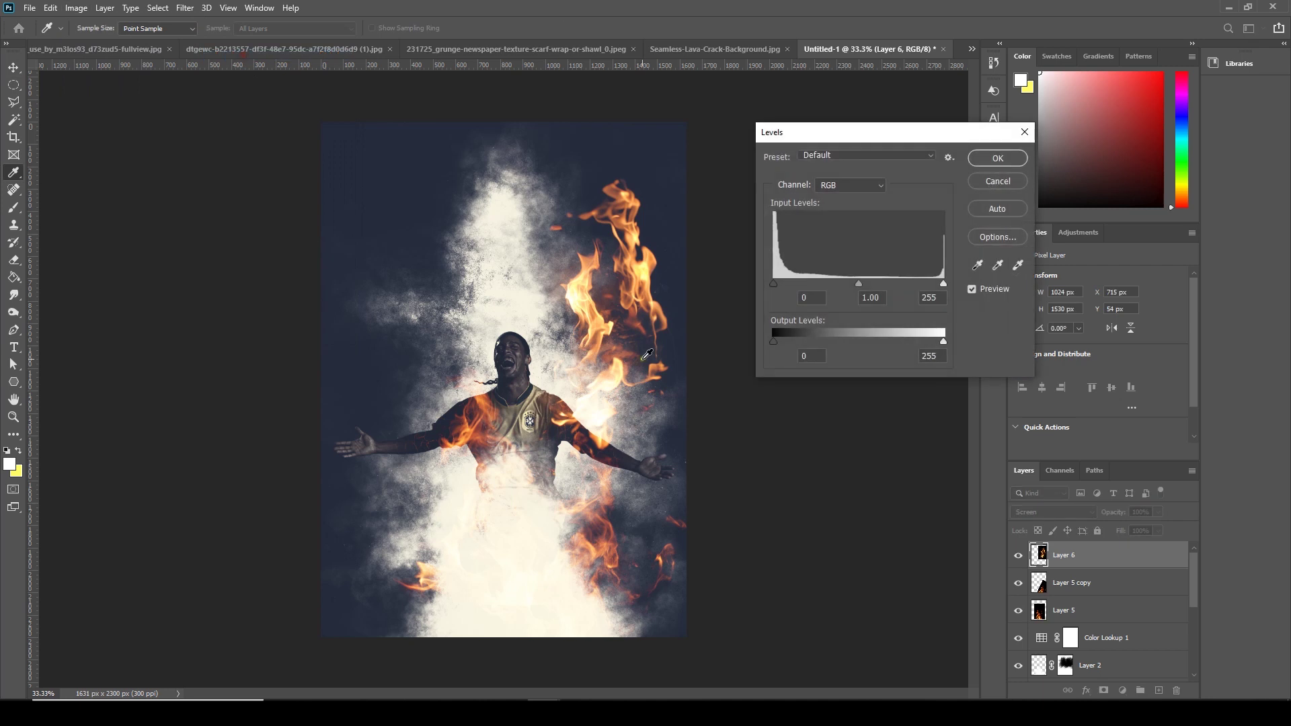
drag(775, 284, 789, 285)
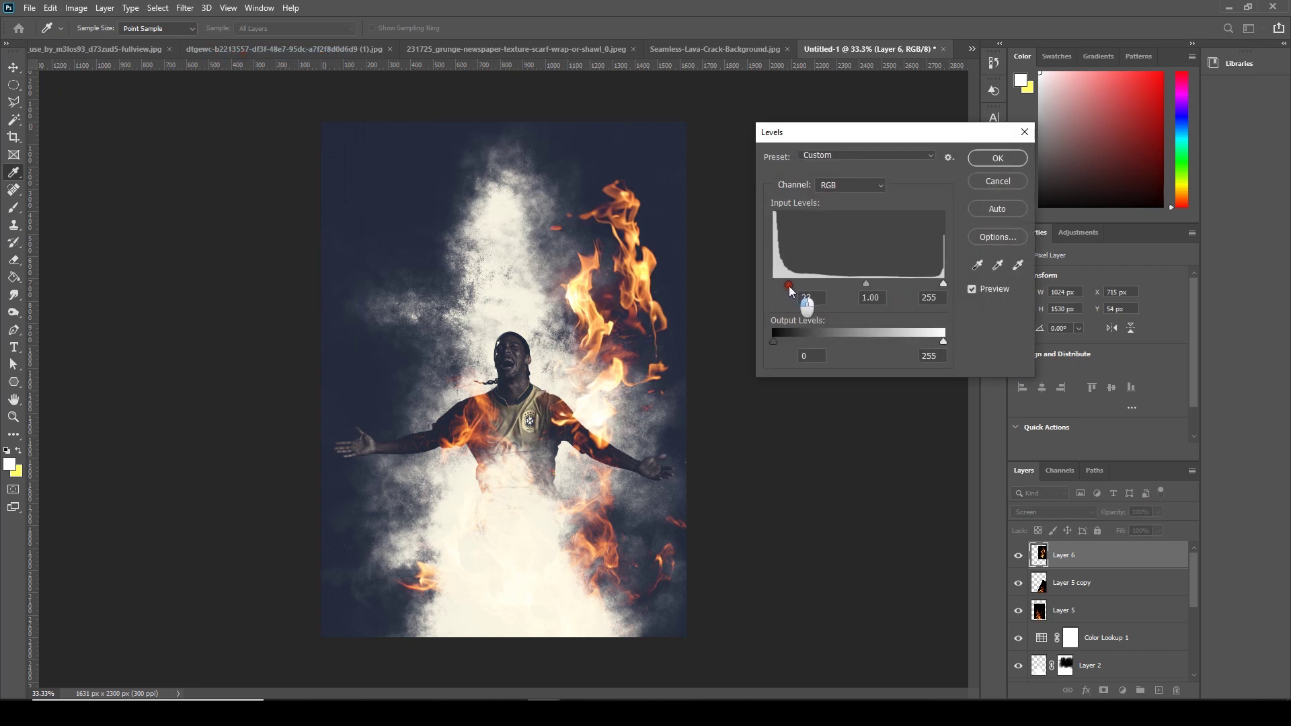
click(991, 158)
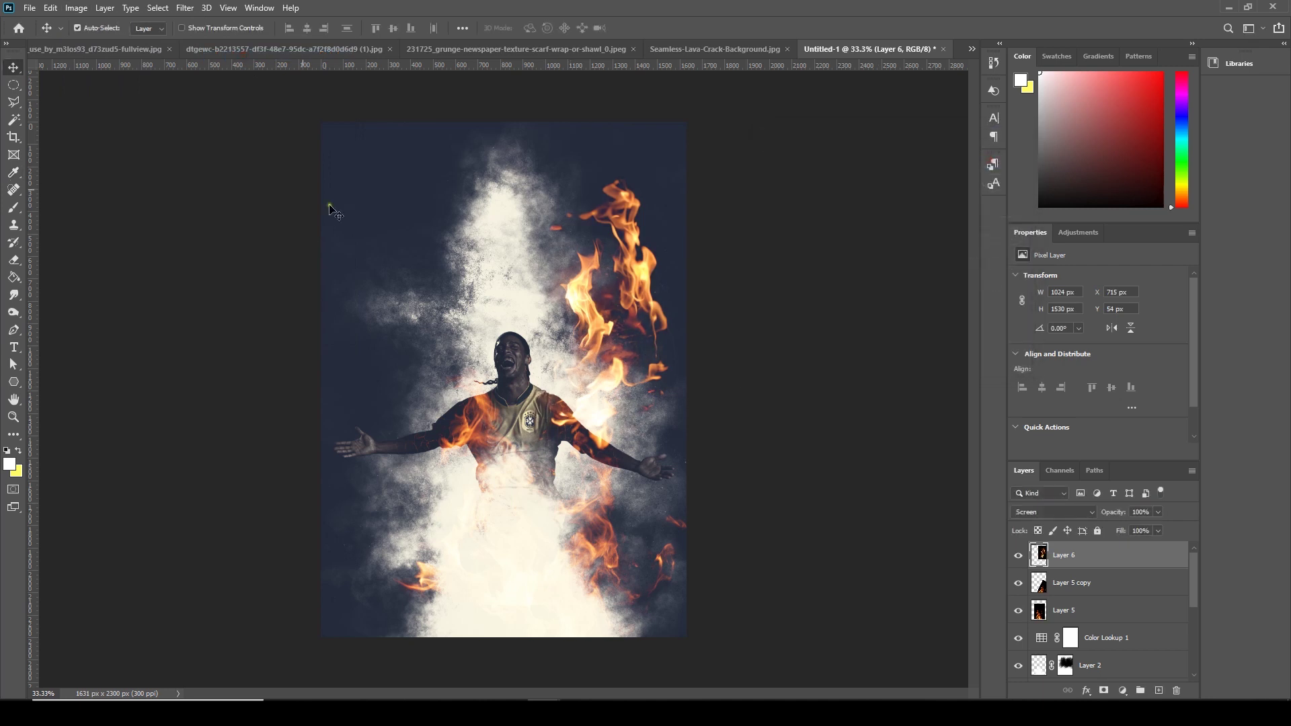
Shrink the new fire layer to about 448 × 669 px and place its flames on the player's badge-side forearm.
click(52, 9)
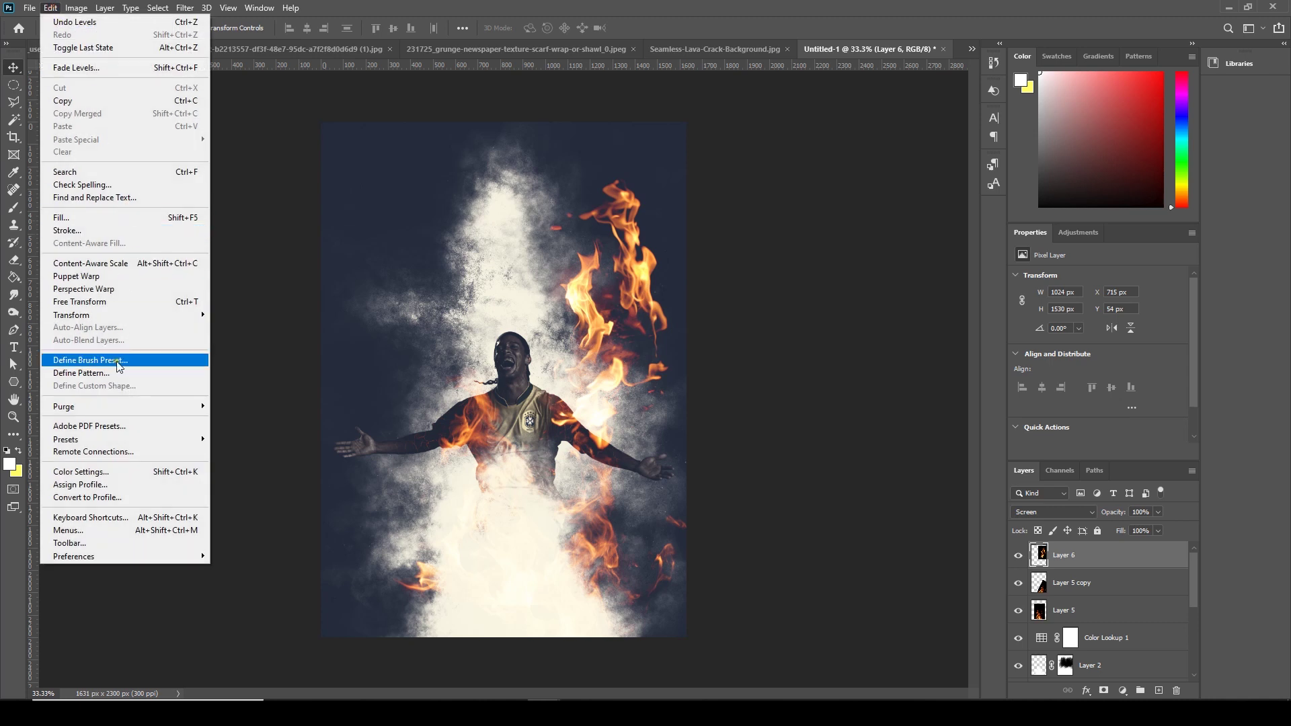
click(116, 303)
drag(710, 130, 740, 474)
key(ctrl+plus)
key(ctrl+plus)
key(Return)
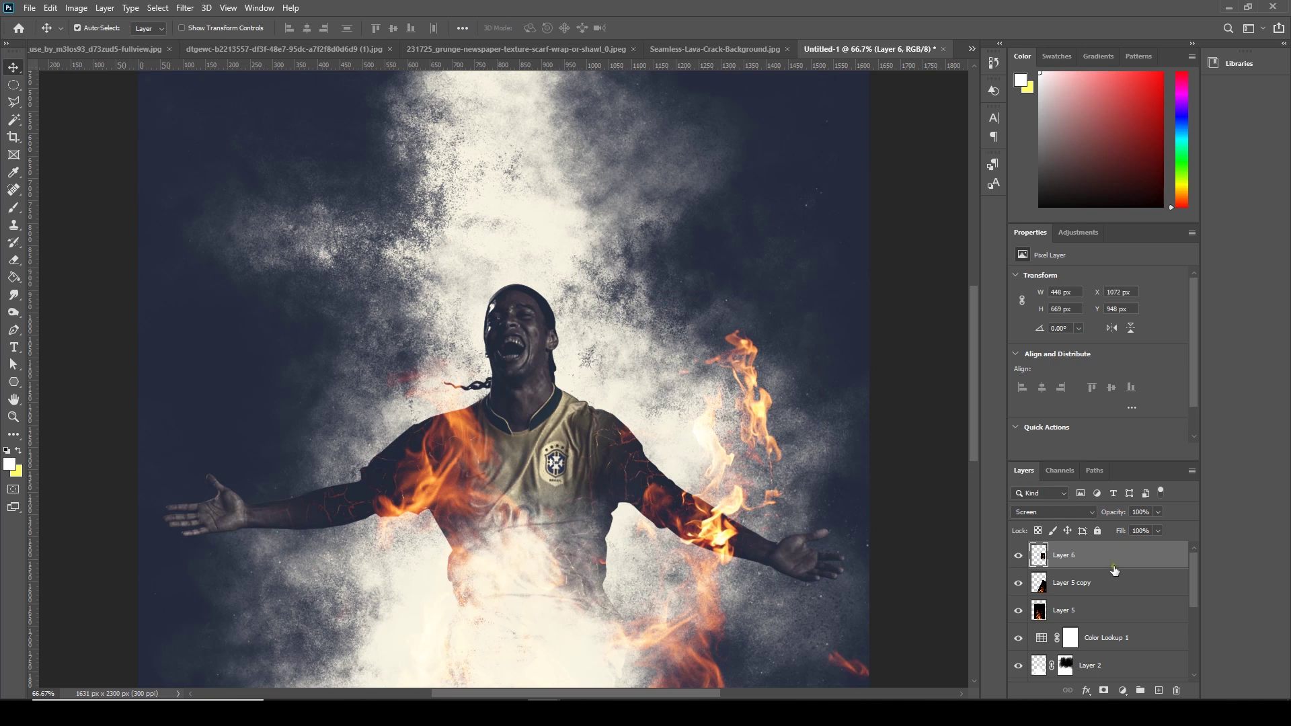
Duplicate the small forearm fire layer twice, keeping both copies in place above the original.
drag(1105, 559, 1158, 690)
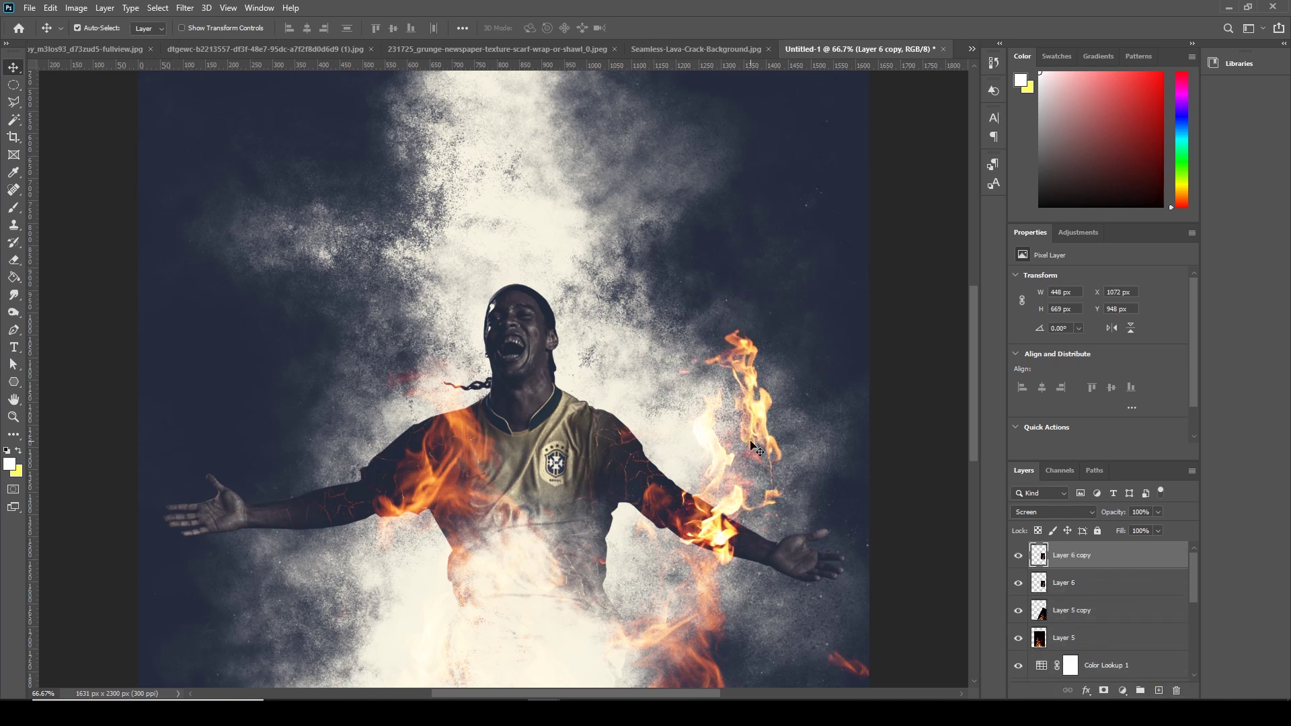
key(ctrl+minus)
key(ctrl+minus)
key(ctrl+plus)
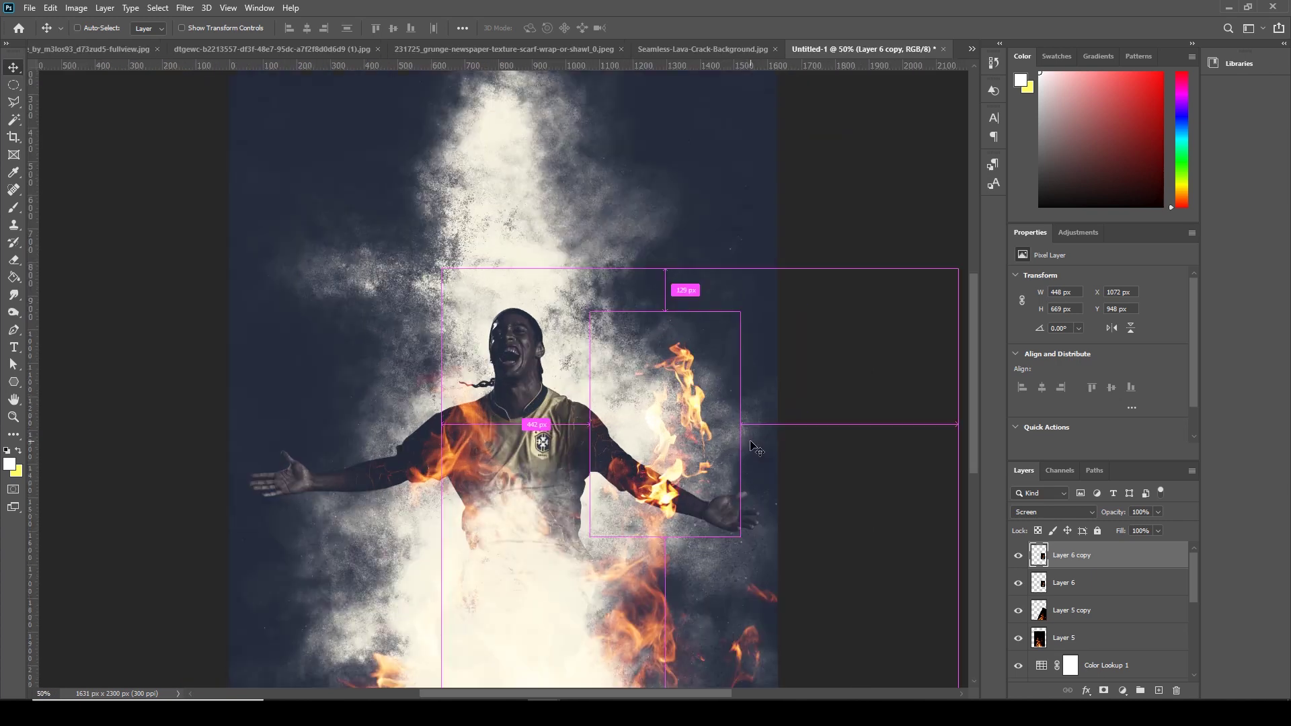
key(ctrl+plus)
drag(1086, 565, 1162, 693)
Flip the topmost fire copy vertically, scale it to about 99.6% and place its flames over the badge-side shoulder and upper arm.
key(ctrl+t)
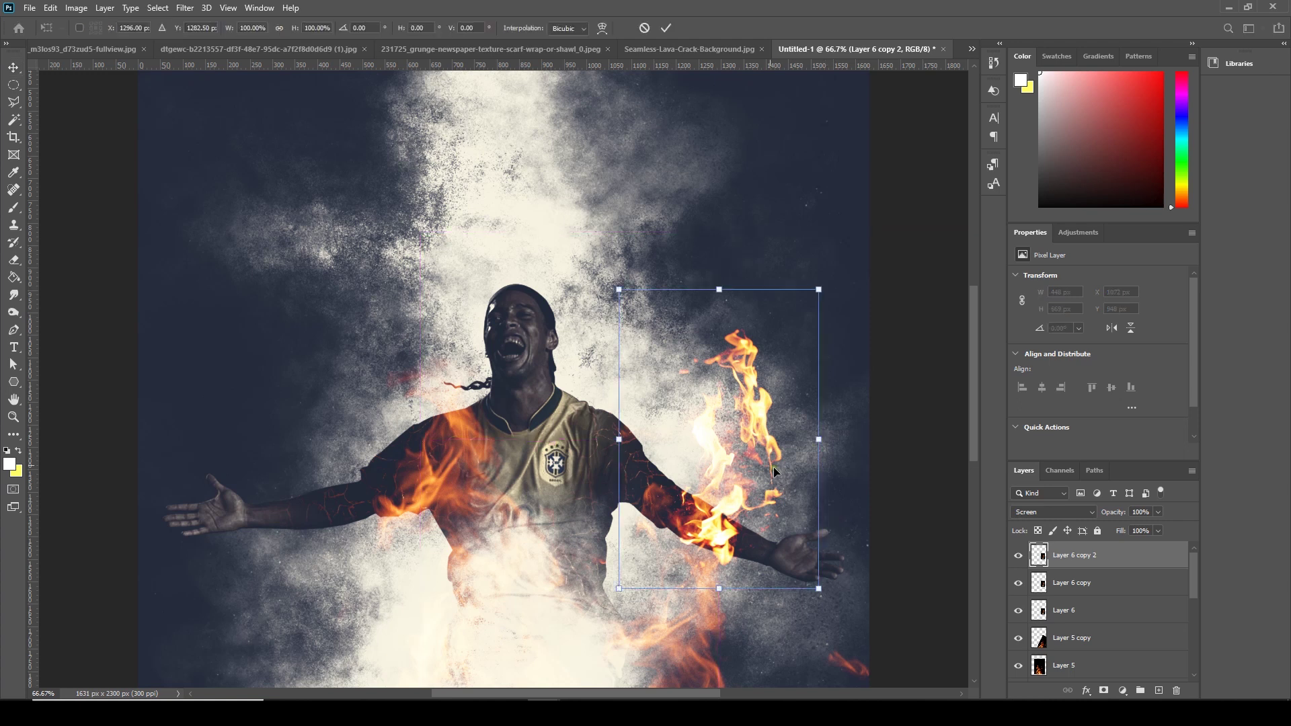
right_click(731, 446)
click(780, 683)
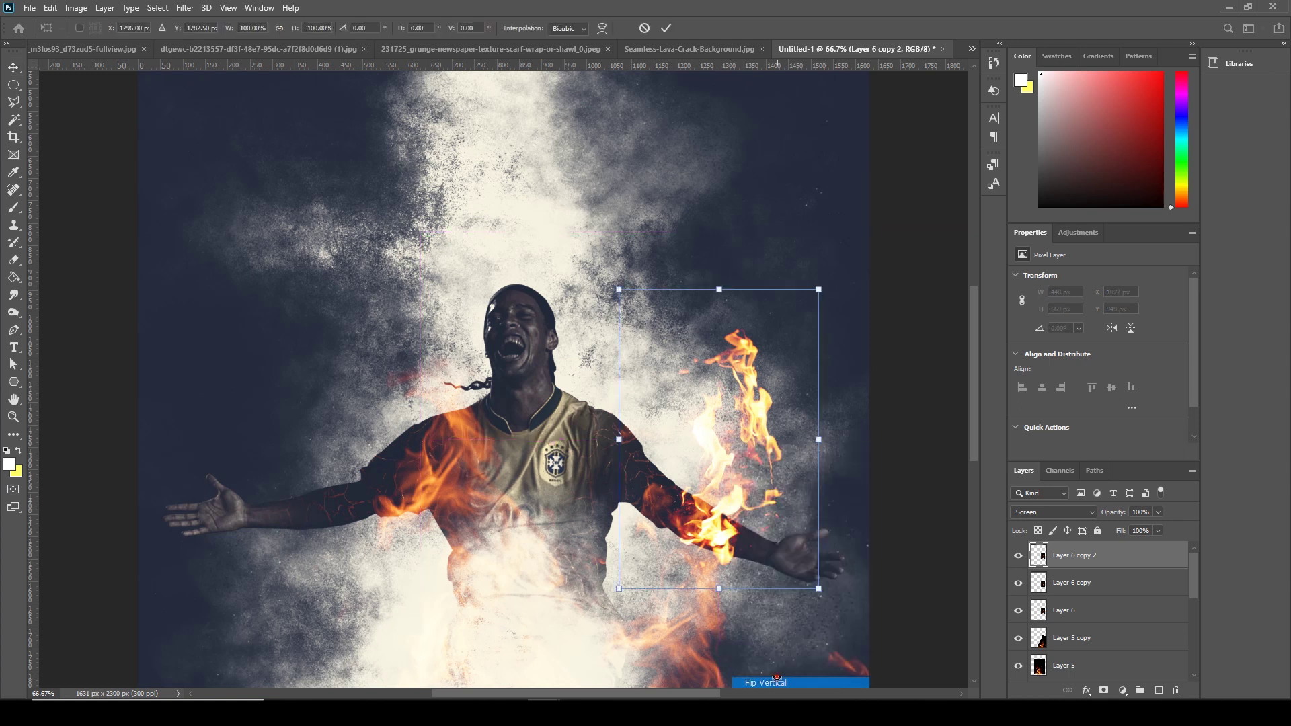
drag(727, 479, 668, 459)
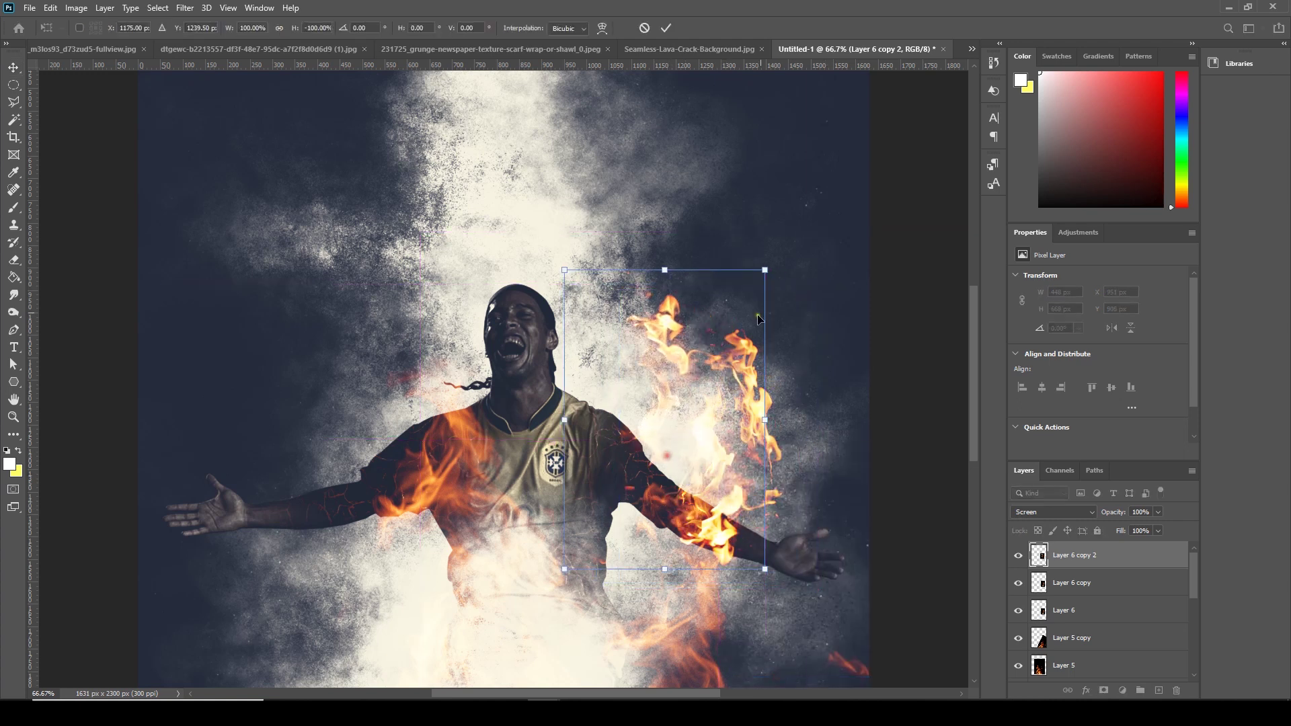
drag(766, 269, 697, 372)
drag(675, 442, 696, 523)
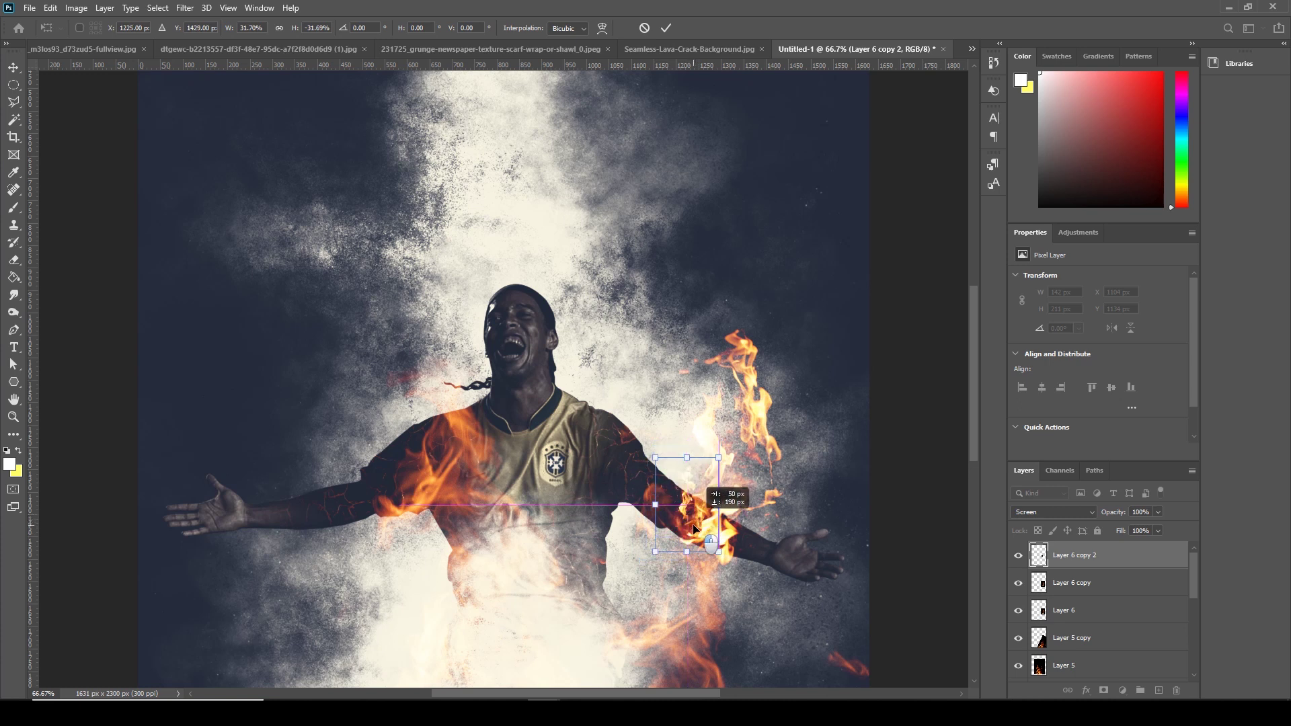
drag(719, 458, 740, 426)
drag(709, 500, 696, 477)
drag(724, 408, 766, 340)
drag(718, 475, 670, 407)
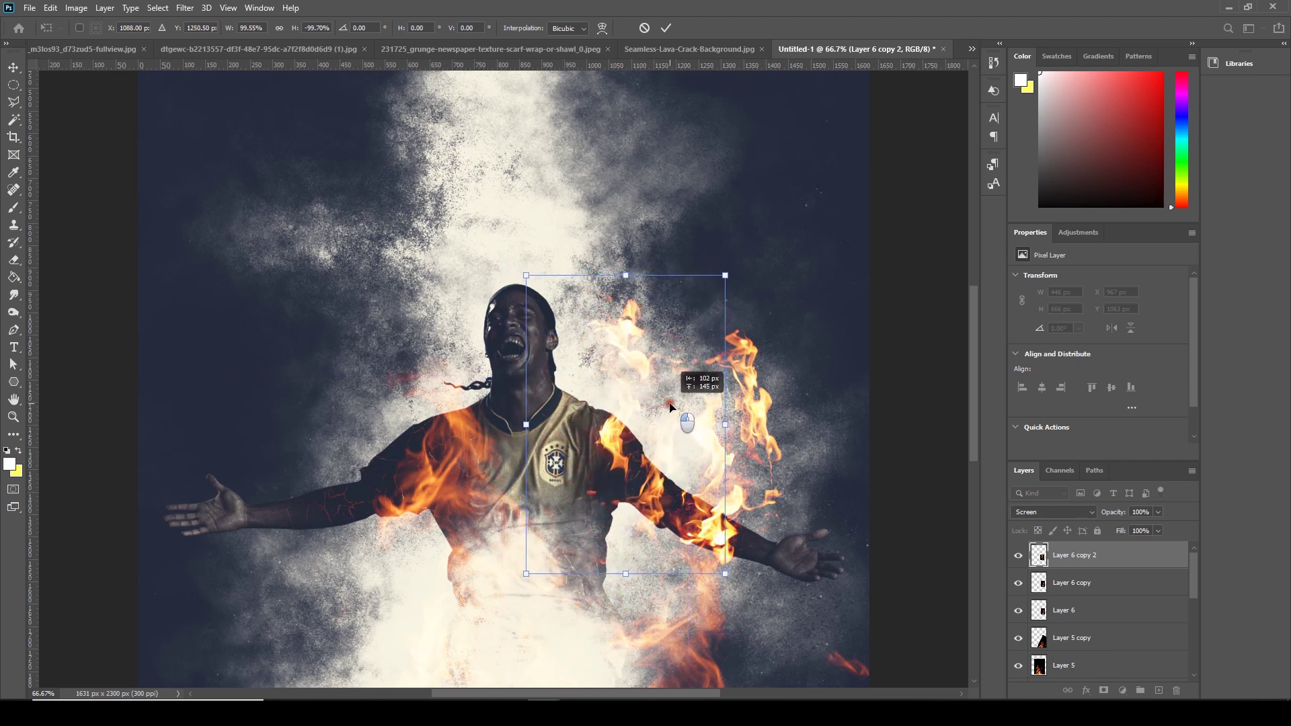
Warp the flipped fire copy to about 529 × 780 px, stretching its flames upward beside the head and outward along the arm.
right_click(647, 370)
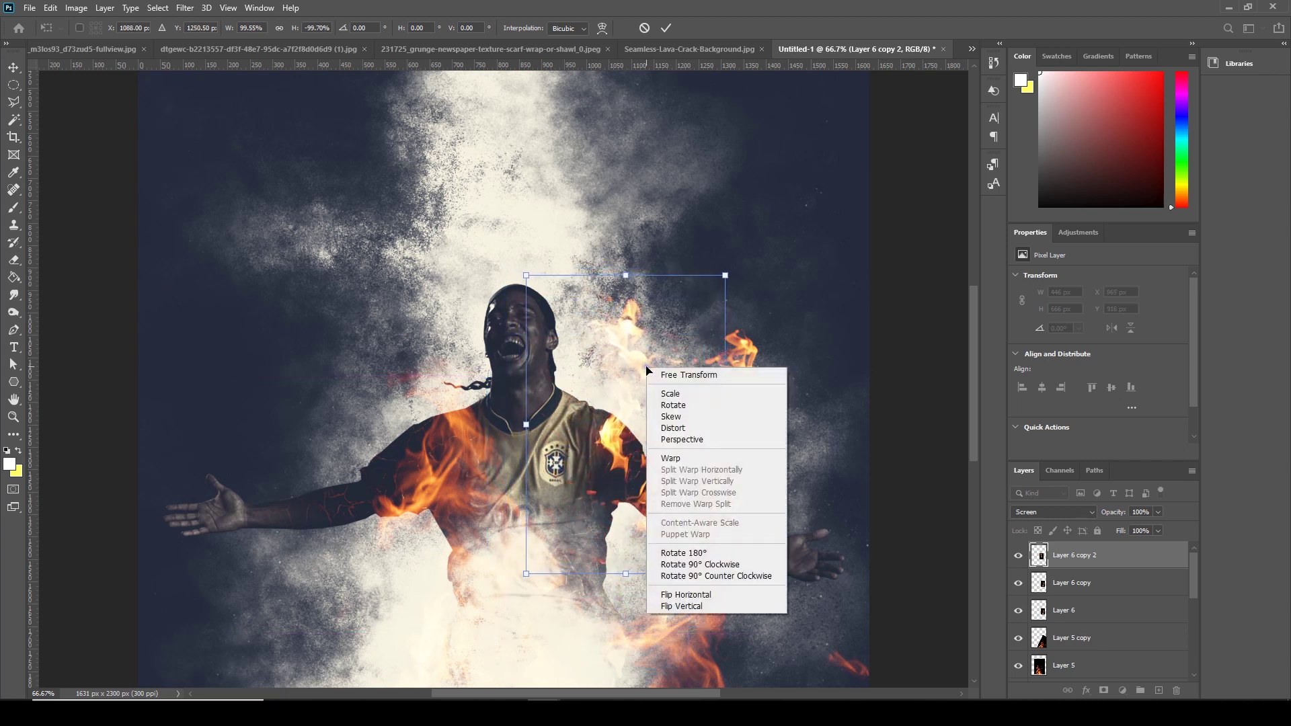
click(672, 455)
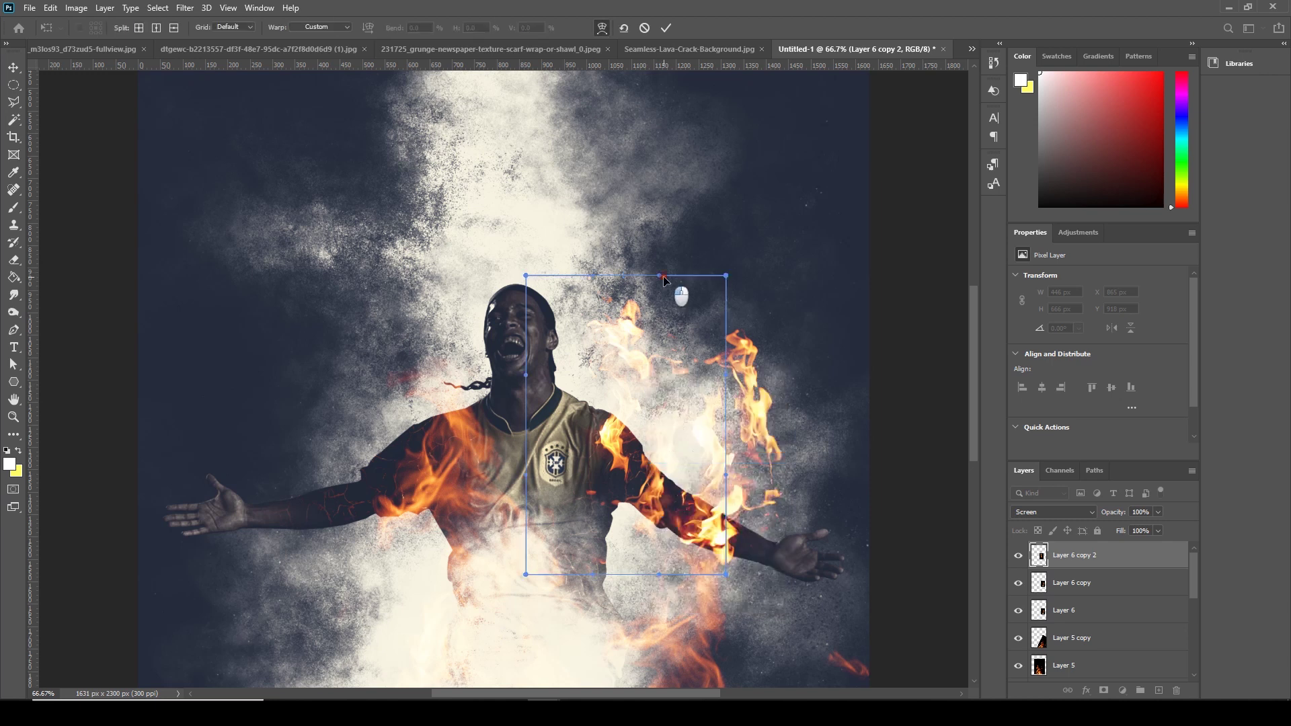
drag(663, 276, 610, 212)
drag(593, 277, 604, 206)
drag(648, 478, 725, 424)
drag(771, 454, 749, 473)
key(Return)
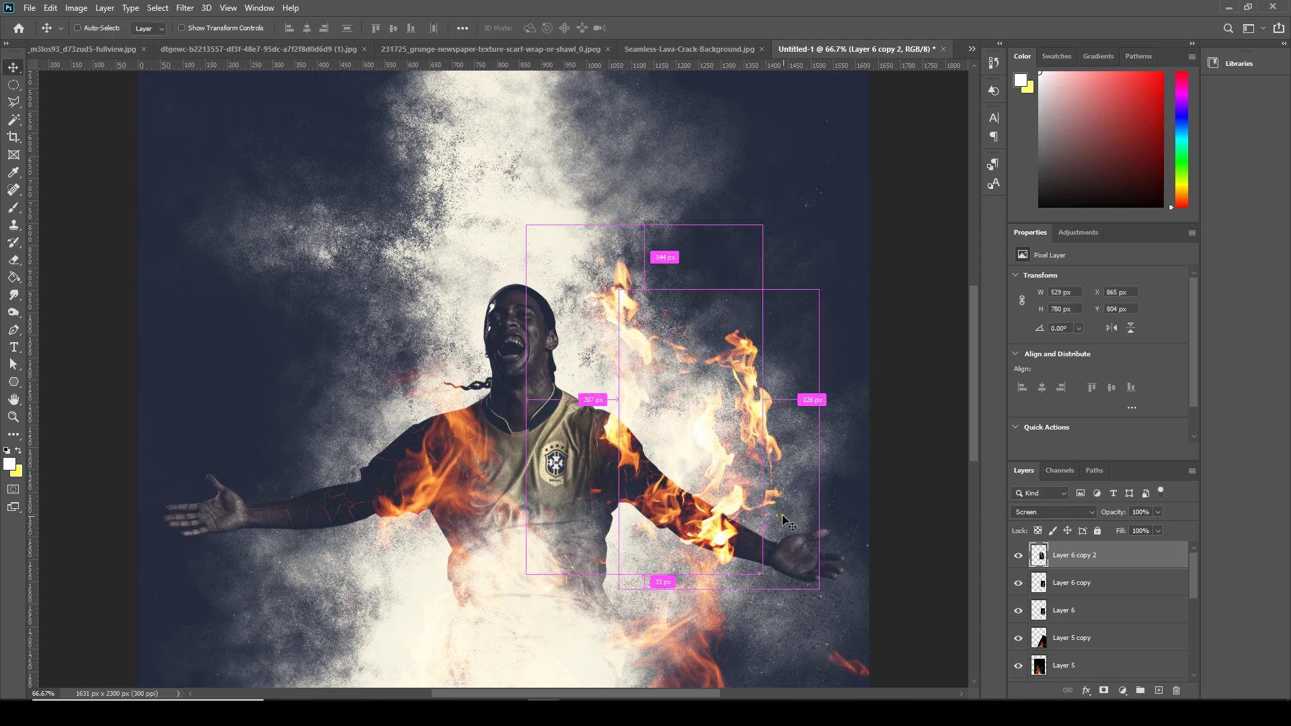
Duplicate the Layer 6 copy fire layer, enlarge the duplicate to 123.44% and place it over the player's opposite shoulder and upper arm.
key(ctrl+minus)
key(ctrl+minus)
key(ctrl+minus)
key(ctrl+plus)
key(ctrl+plus)
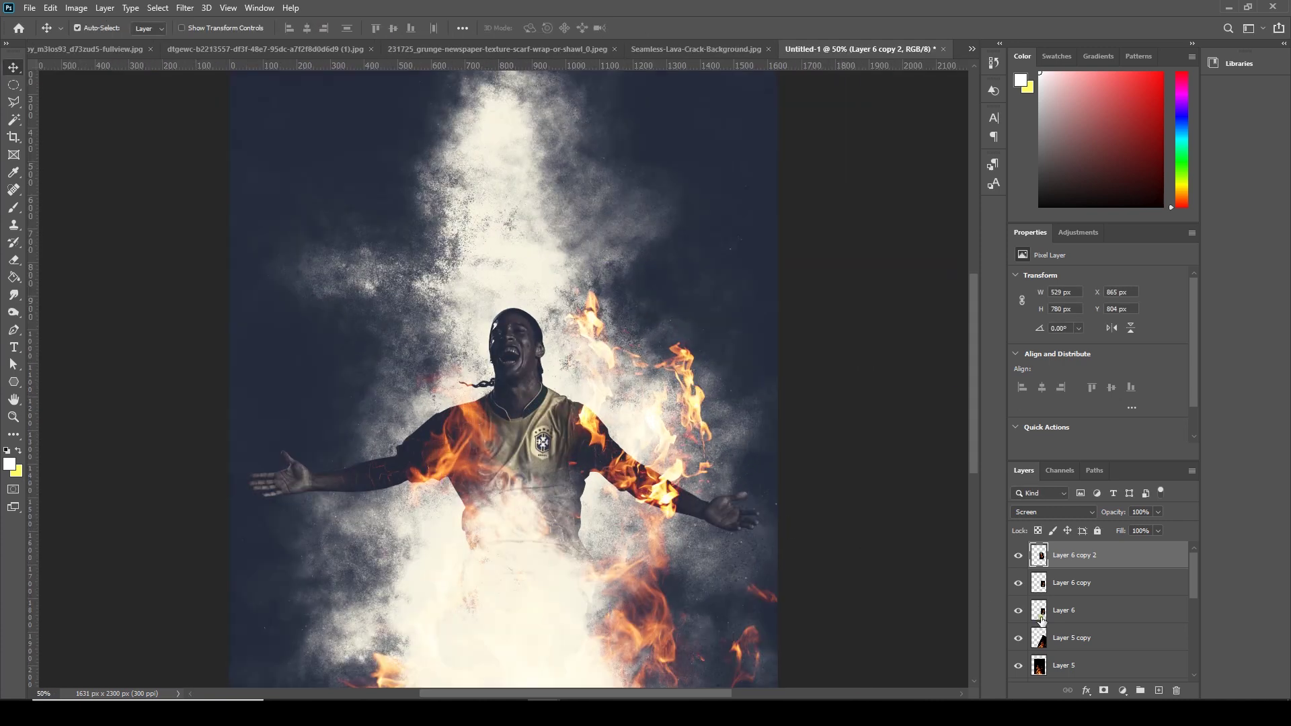
drag(1101, 587, 1159, 691)
key(ctrl+t)
drag(704, 414, 449, 392)
drag(487, 291, 505, 265)
drag(473, 371, 485, 353)
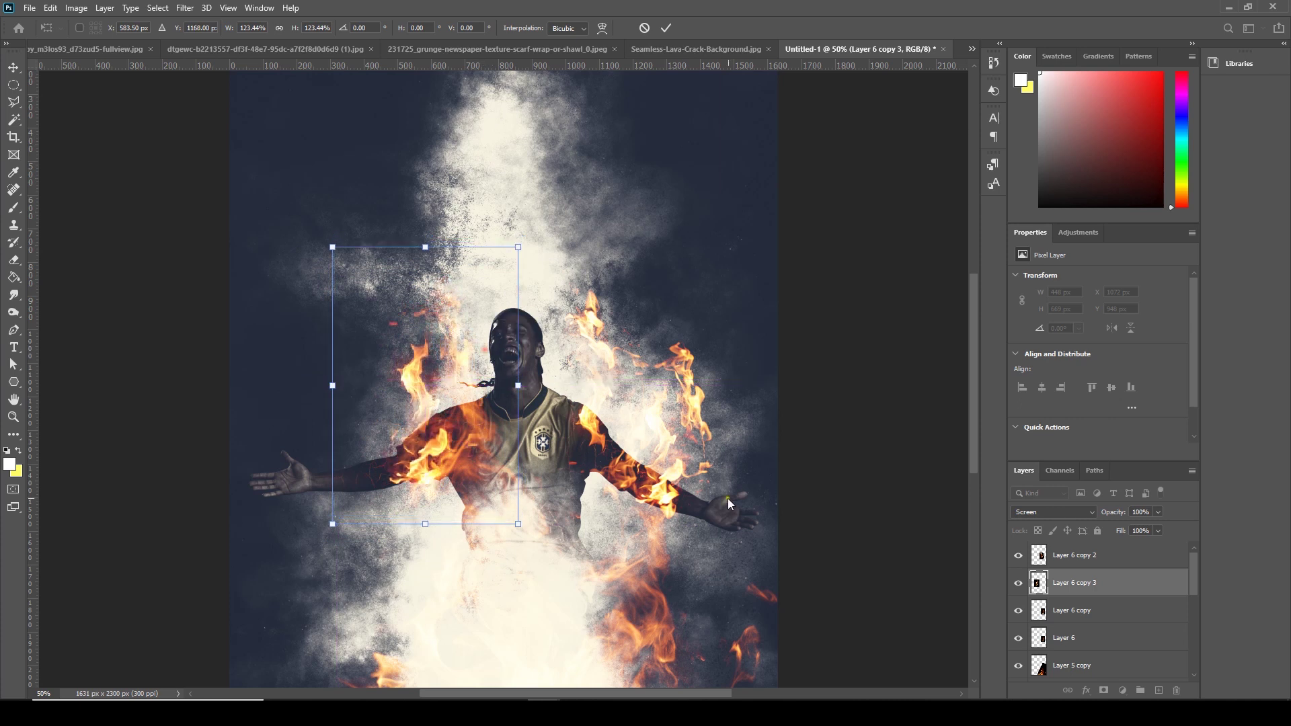
key(Return)
Duplicate the enlarged fire layer twice and warp the upper duplicate by pulling its upper corners.
drag(1098, 591, 1158, 690)
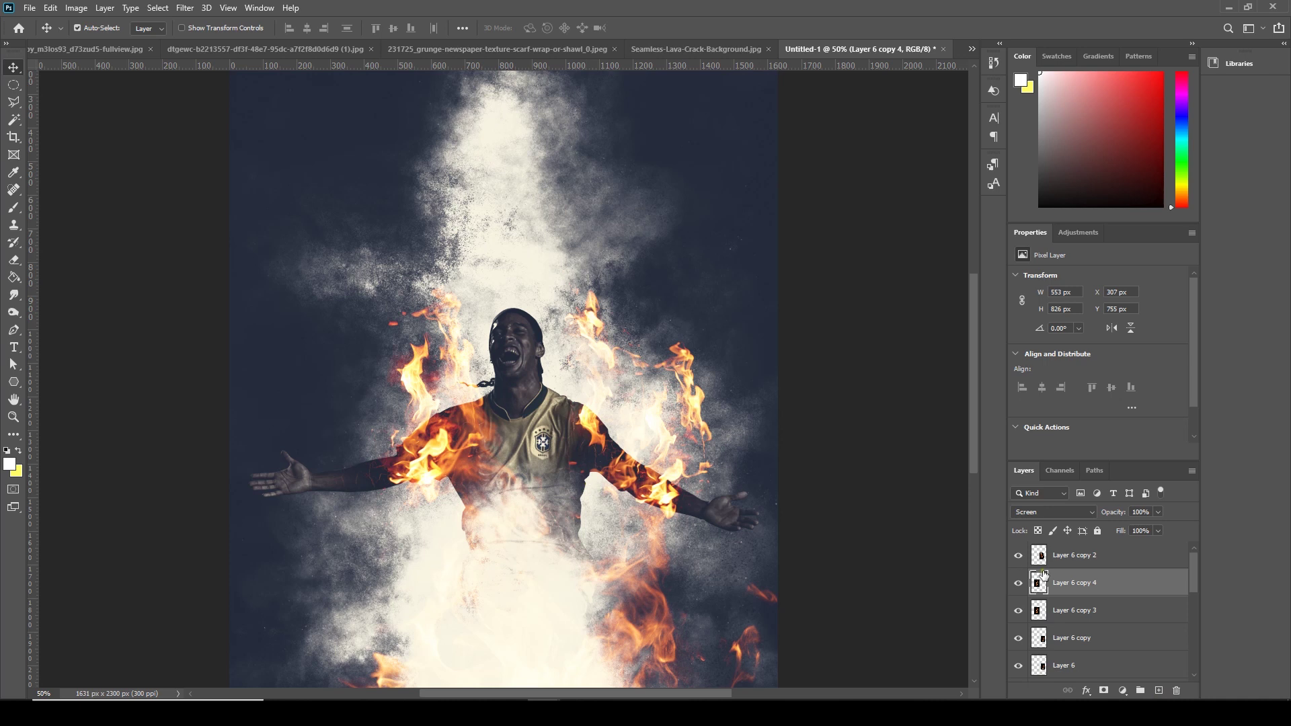
drag(1086, 596, 1158, 690)
key(ctrl+t)
right_click(433, 398)
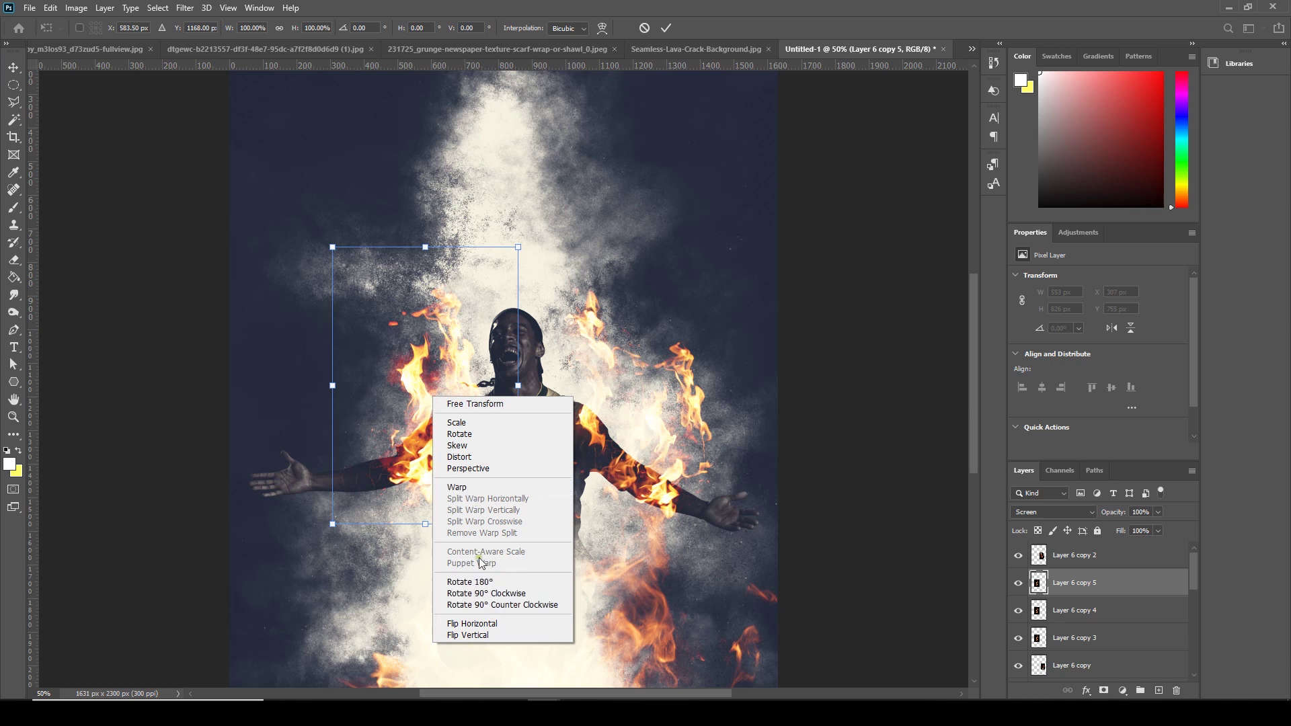
click(457, 487)
drag(518, 248, 344, 402)
drag(331, 248, 316, 253)
key(Return)
Shrink the warped fire duplicate to about 293 × 398 px and place it on the forearm opposite the badge side.
key(ctrl+t)
drag(518, 249, 466, 320)
drag(442, 382, 409, 453)
key(Return)
Copy the grunge newspaper texture into the poster document and place its layer directly above Layer 2, beneath the fire layers.
scroll(605, 490, down, 3)
scroll(605, 489, up, 2)
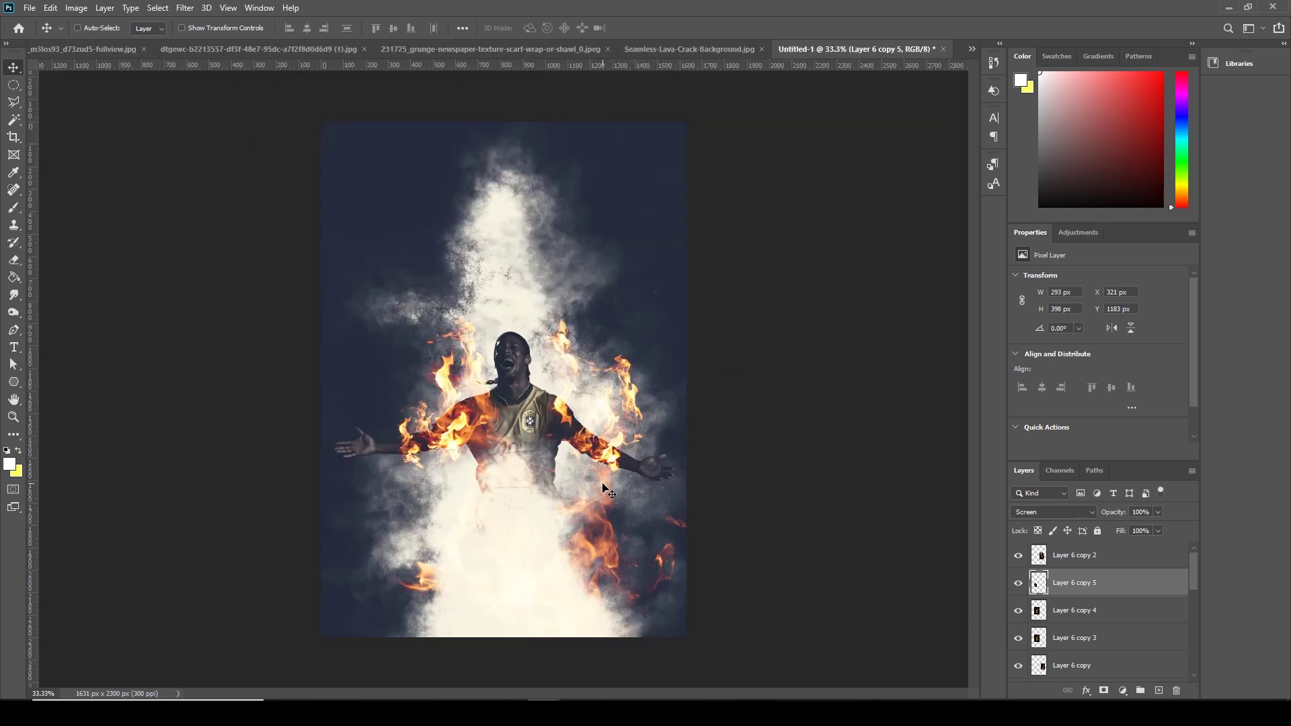
key(ctrl)
click(438, 51)
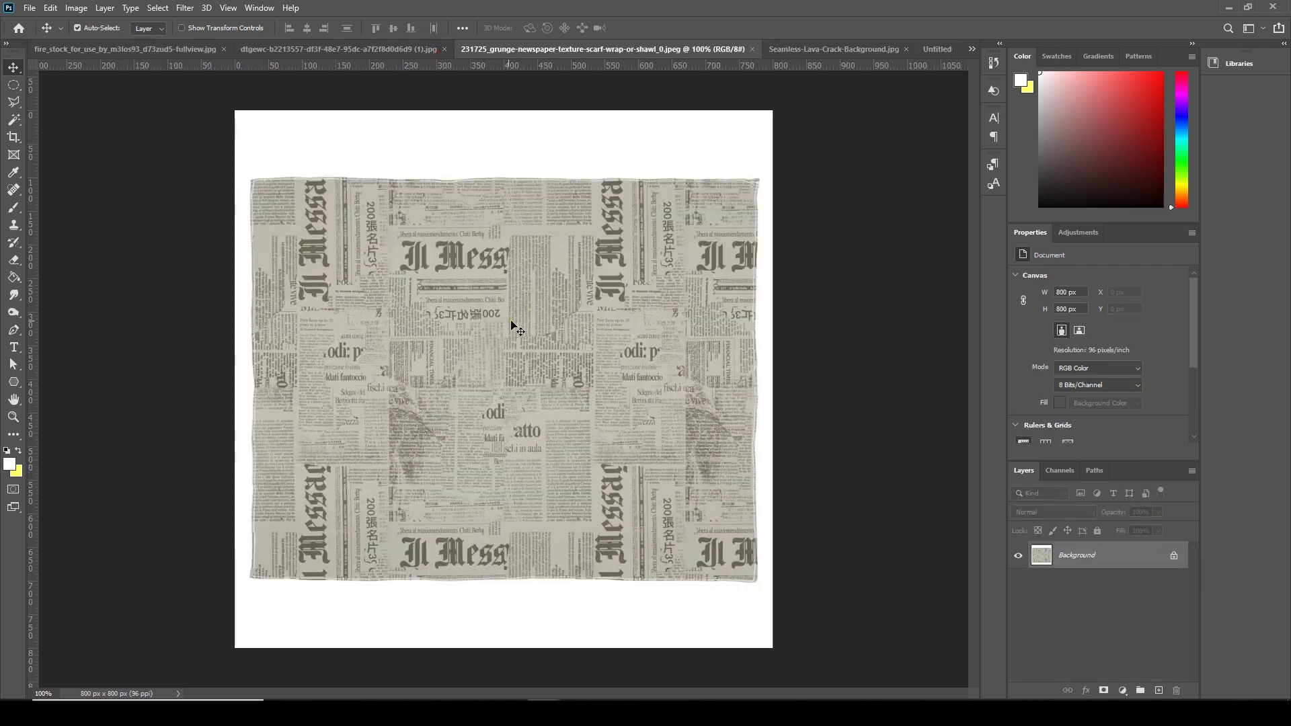
drag(800, 184, 527, 418)
drag(1082, 588, 1110, 572)
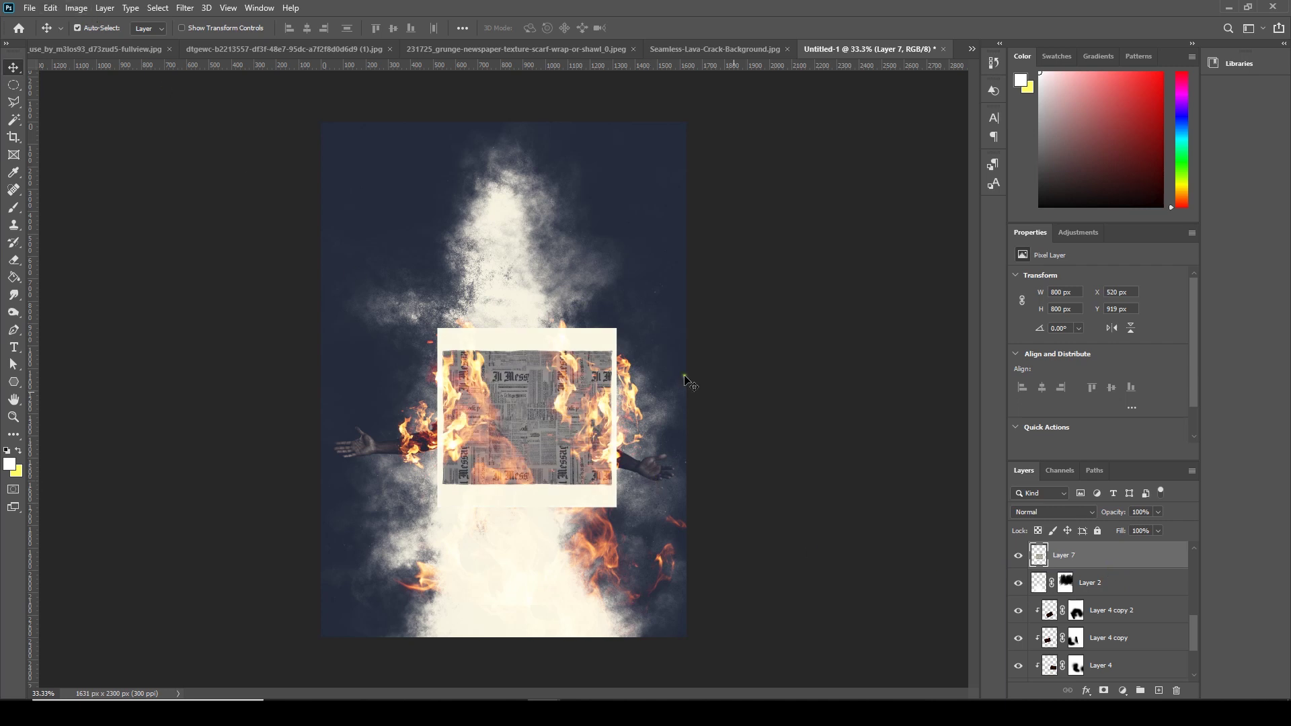
Enlarge the newspaper texture layer to about 2812 × 2812 px and position it to cover the whole canvas.
click(51, 7)
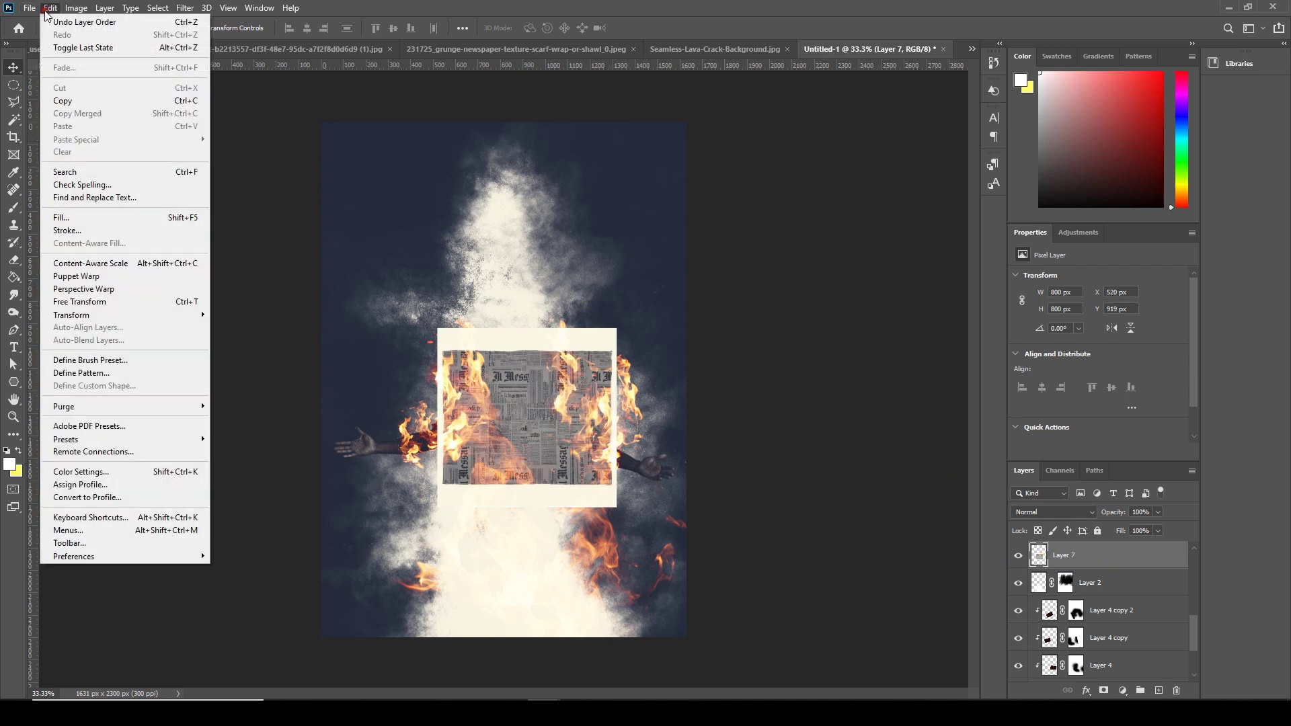
click(106, 301)
drag(614, 506, 840, 676)
mouse_move(590, 415)
mouse_down()
mouse_move(575, 388)
mouse_move(583, 404)
mouse_up()
key(Return)
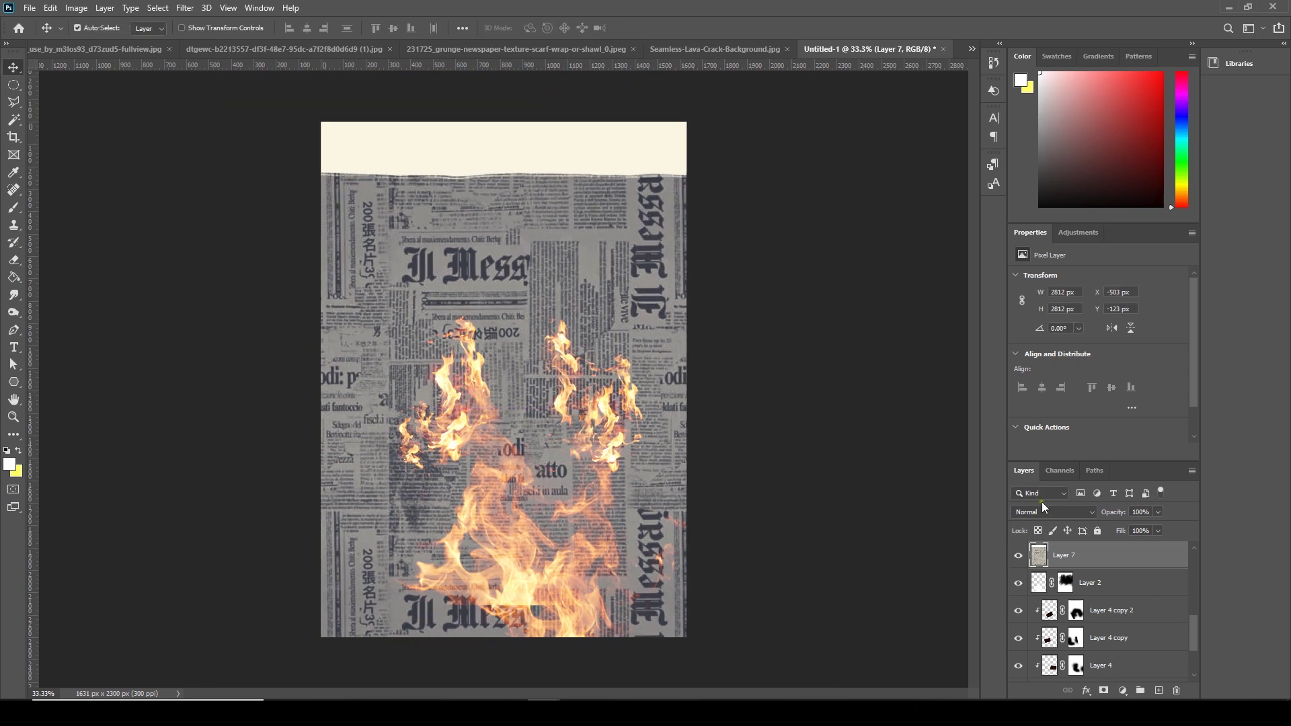
Set the newspaper texture layer's blend mode to Darker Color, enlarge it to 2854 × 2854 px and shift it 54 px horizontally.
click(1042, 511)
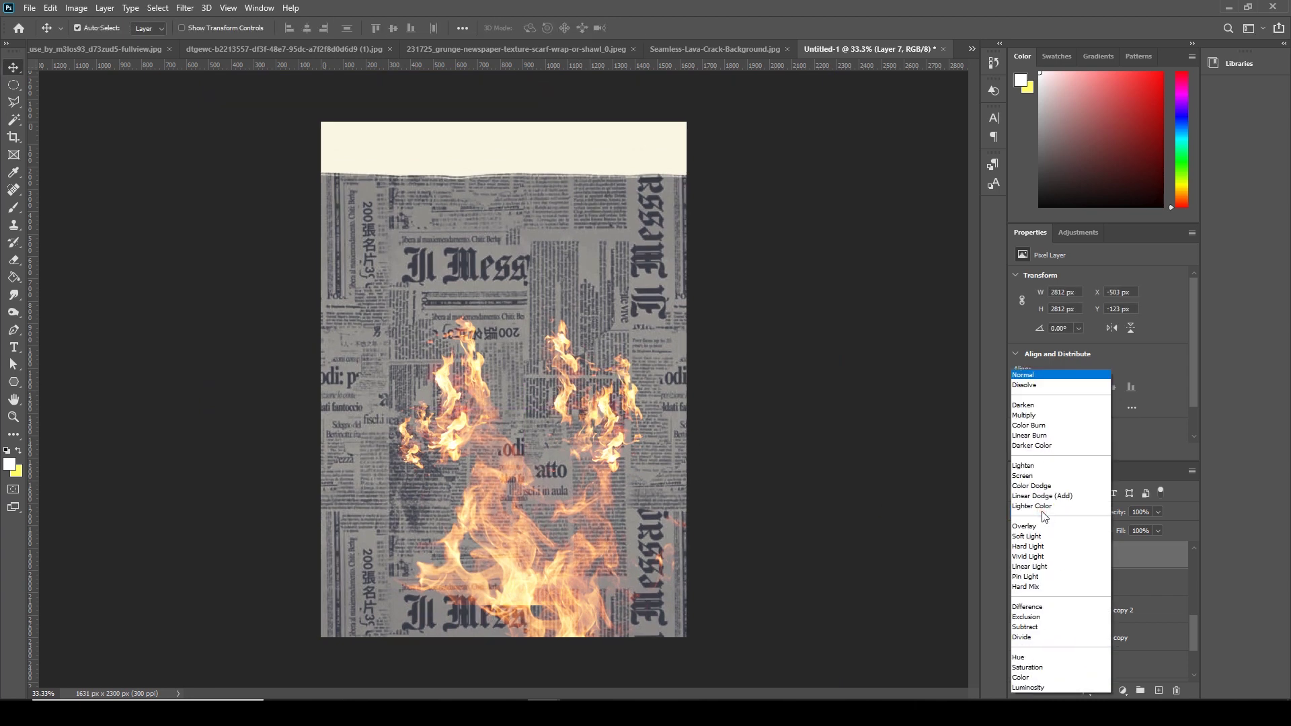
click(1032, 446)
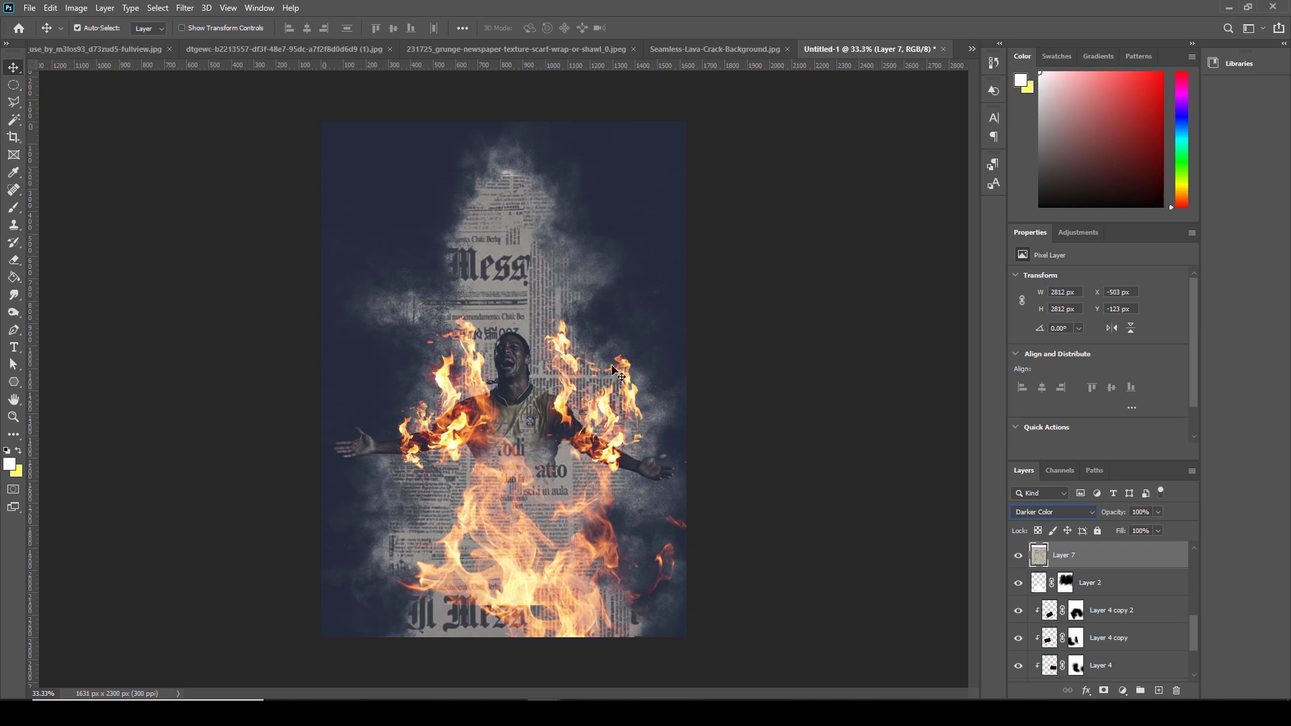
key(ctrl+t)
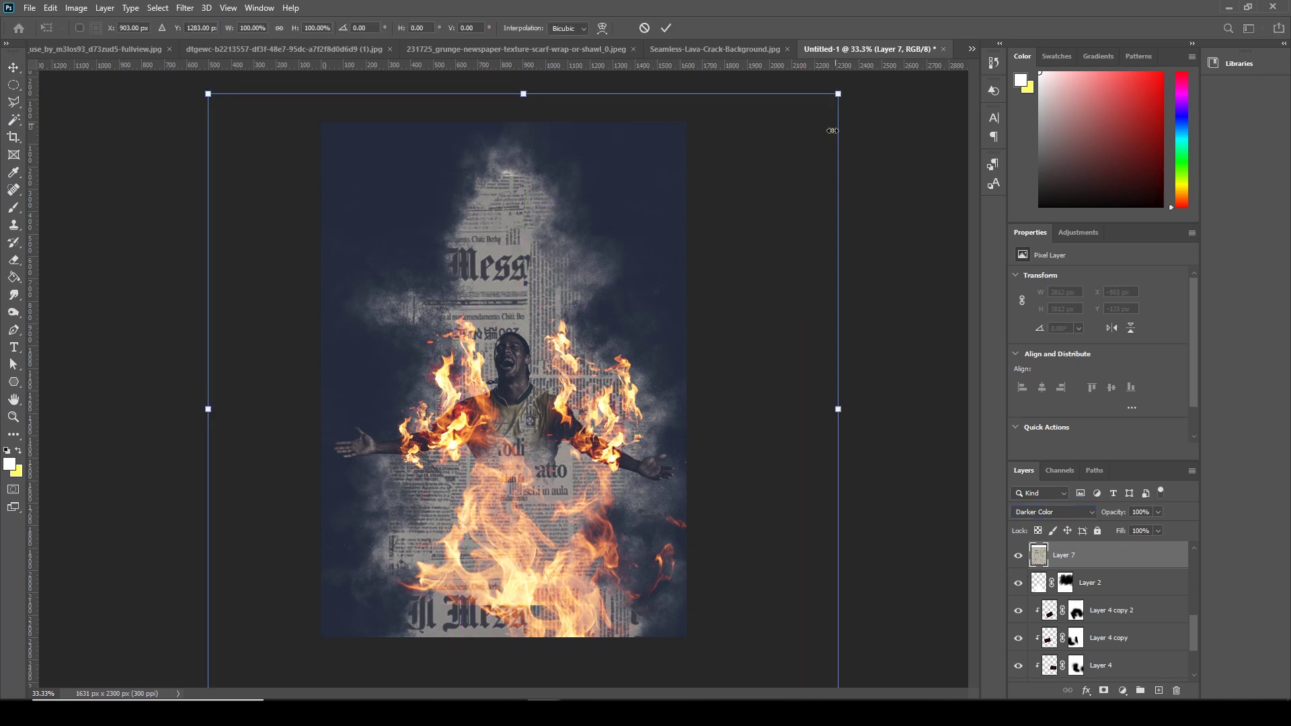
mouse_move(838, 95)
mouse_down()
mouse_move(827, 106)
mouse_move(842, 85)
mouse_up()
drag(737, 217, 750, 222)
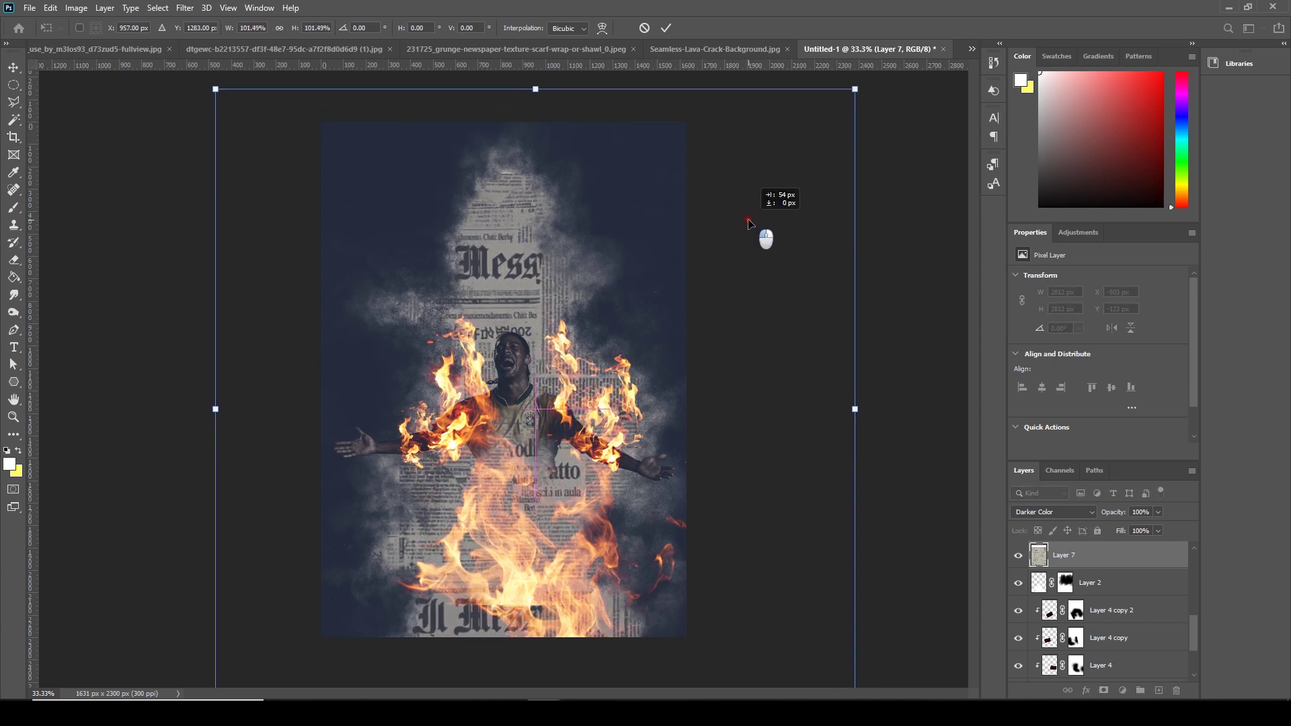
key(Return)
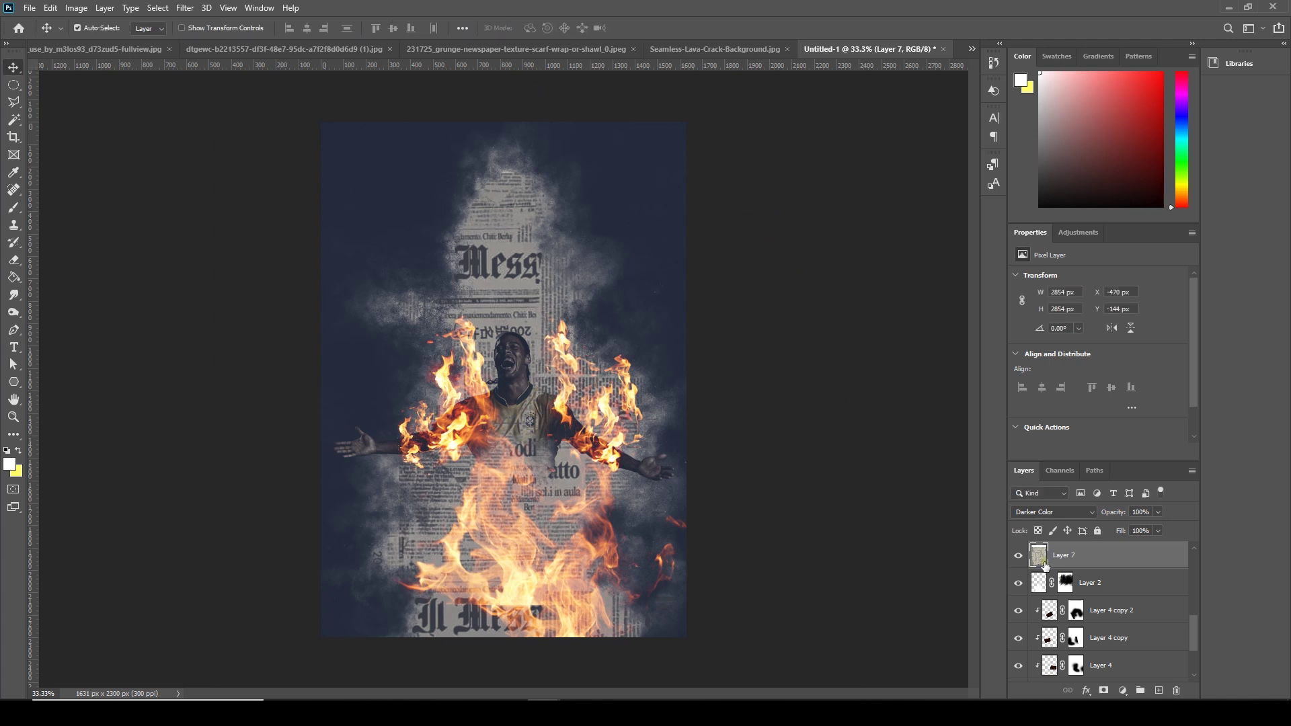
Add a layer mask to the newspaper texture layer and choose a splatter brush from the preset library for painting it.
drag(1196, 630, 1197, 627)
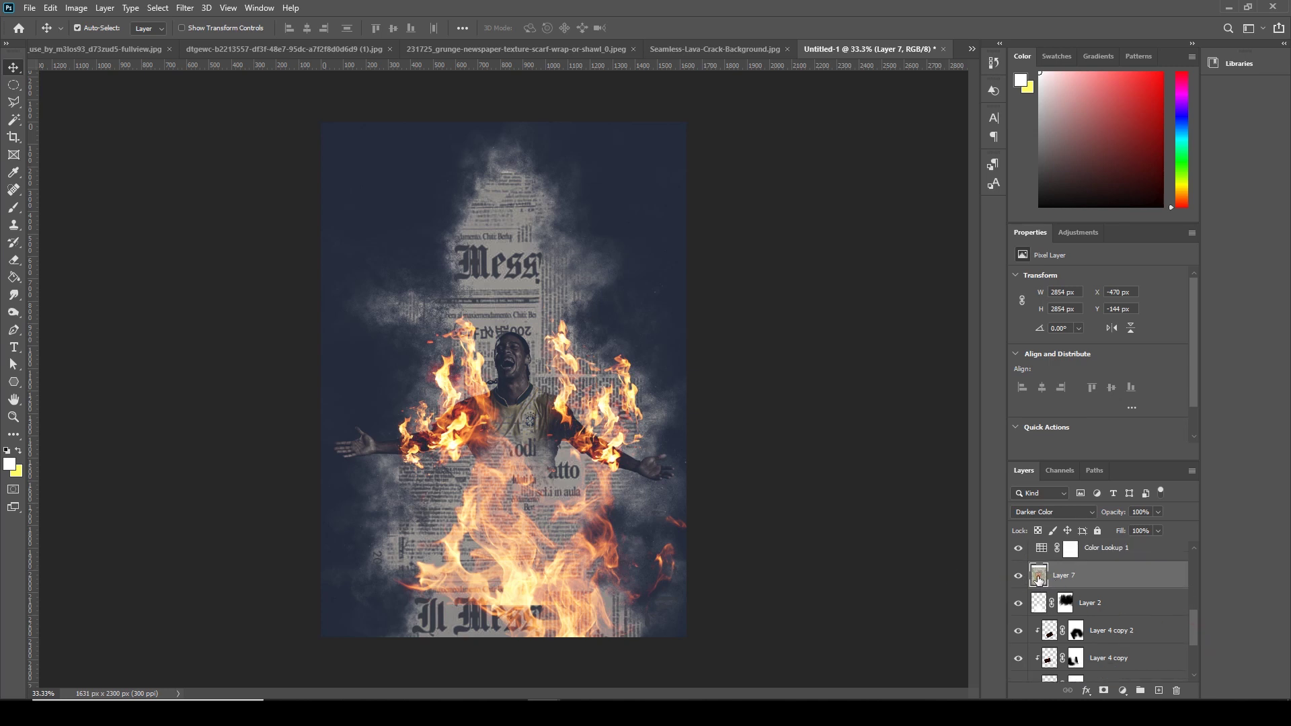
click(1104, 692)
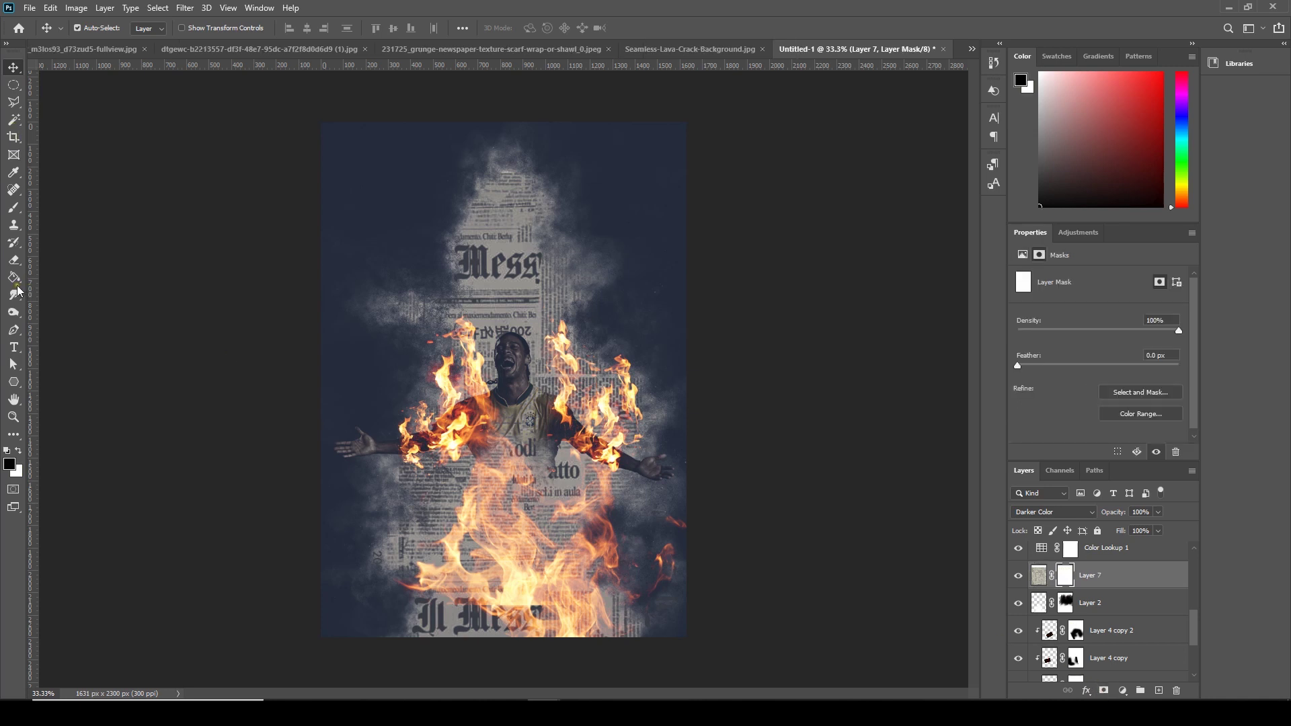
click(14, 209)
click(97, 29)
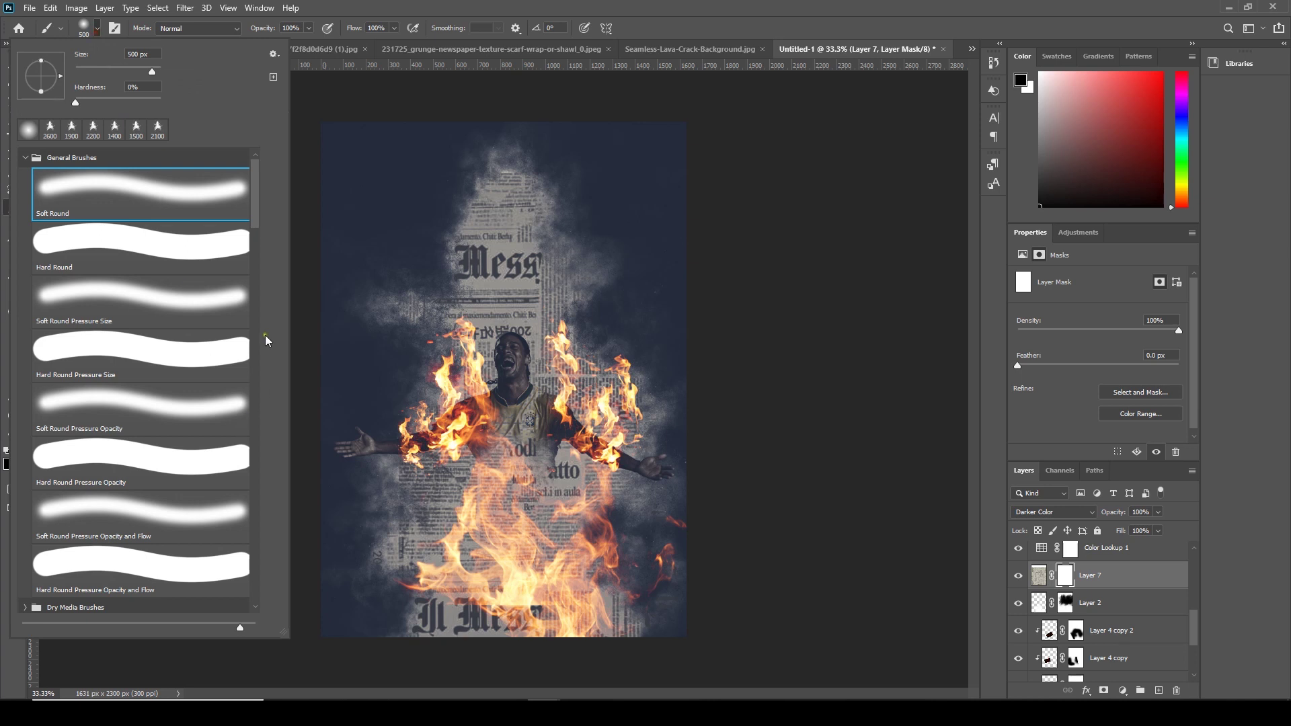
drag(267, 264, 276, 526)
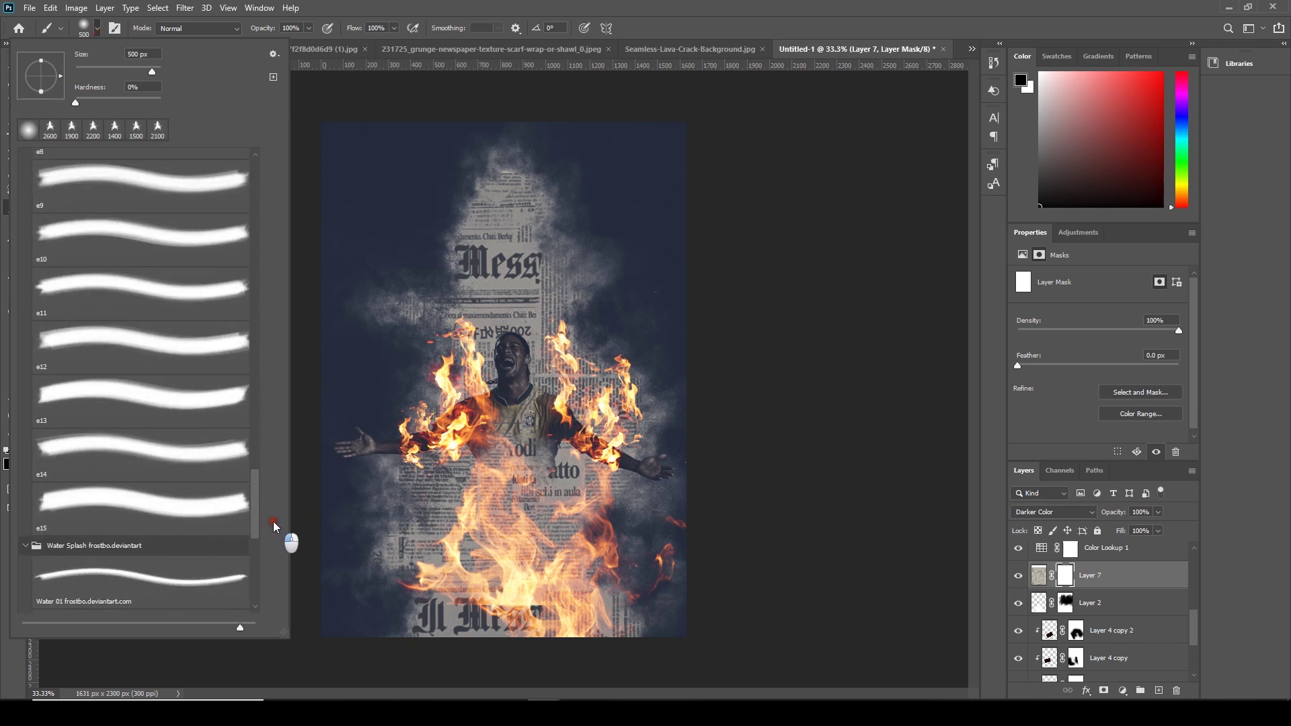
double_click(186, 460)
Paint black splatters on the newspaper mask along the poster's lower part, reducing the brush size to 1600 px.
key(bracketleft)
key(bracketleft)
key(bracketleft)
key(bracketleft)
key(bracketleft)
key(bracketleft)
key(bracketleft)
key(bracketleft)
key(bracketleft)
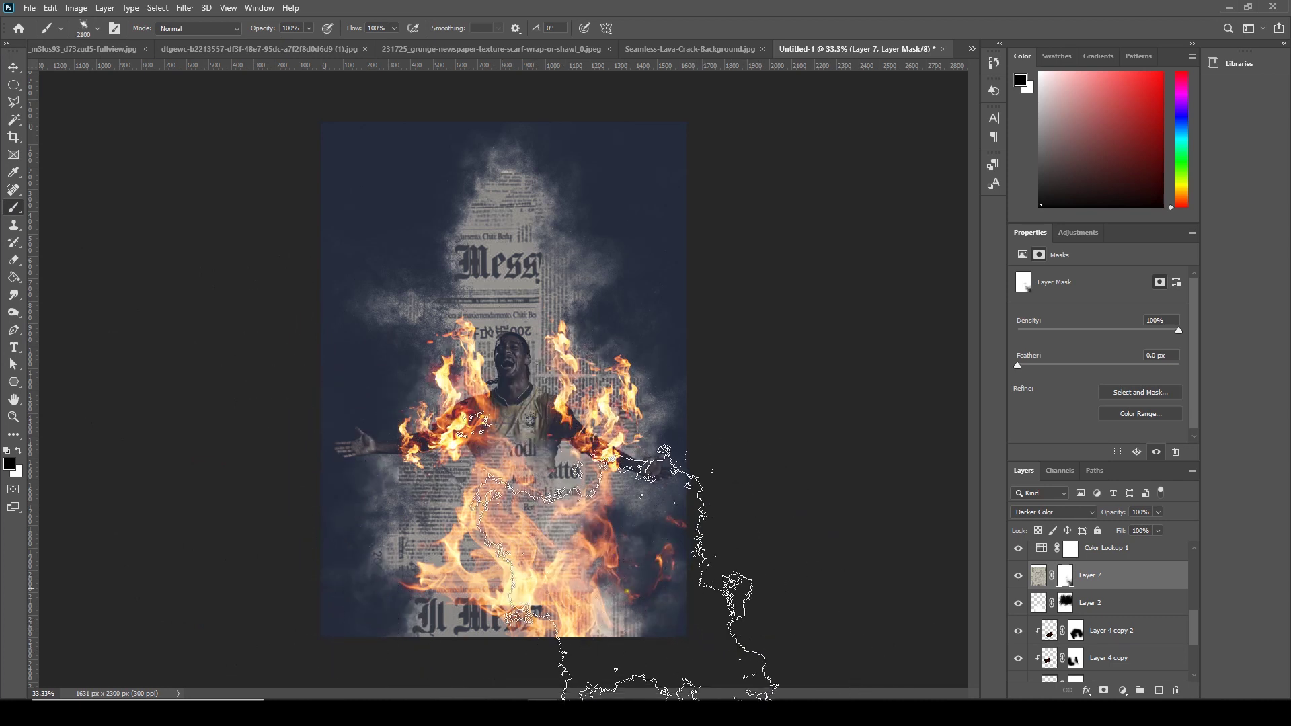
click(629, 593)
key(bracketleft)
key(bracketleft)
key(bracketleft)
key(bracketleft)
key(bracketleft)
mouse_move(541, 680)
mouse_down()
mouse_move(452, 604)
mouse_move(431, 668)
mouse_move(538, 681)
mouse_up()
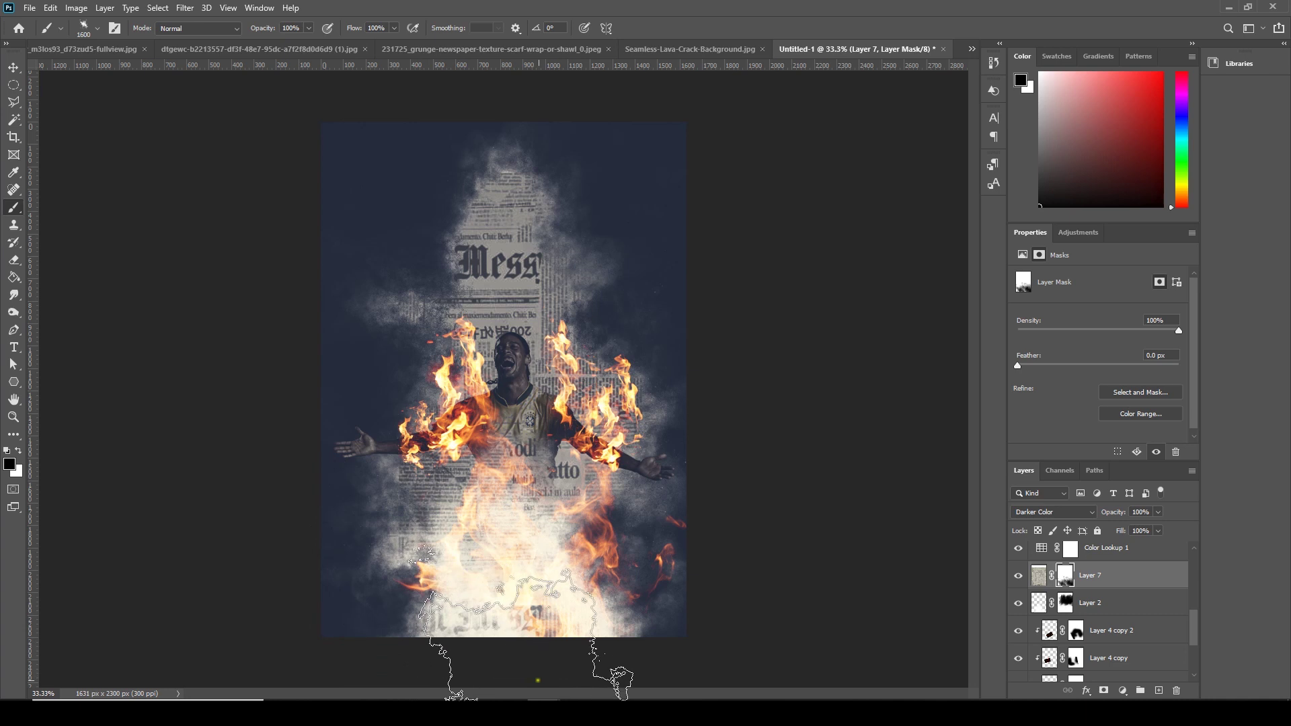
Mask out newspaper areas above the player's head and beside the badge-side arm with the splatter brush at 900 px.
key(bracketleft)
key(bracketleft)
key(bracketleft)
key(bracketleft)
key(bracketleft)
key(bracketleft)
key(bracketleft)
mouse_move(401, 279)
mouse_down()
mouse_move(511, 303)
mouse_move(619, 448)
mouse_up()
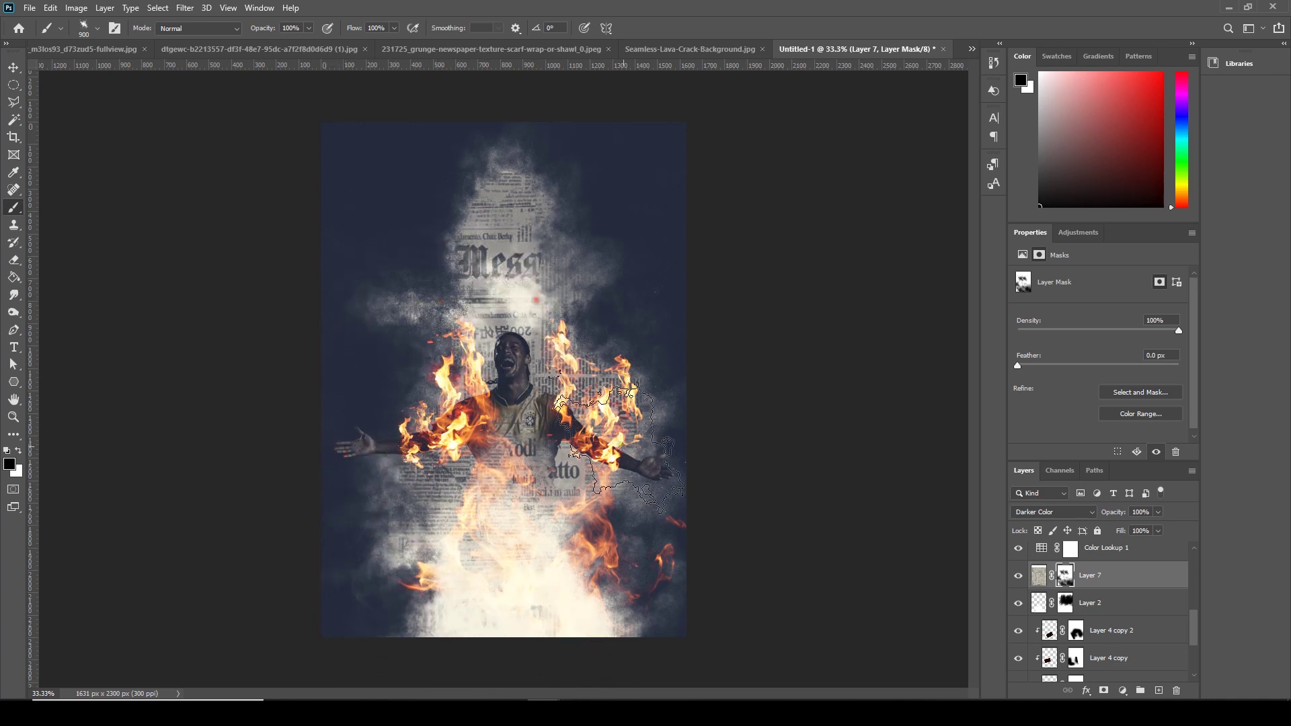
Enlarge the splatter brush to 1900 px while masking out the newspaper print in the upper smoke column.
key(bracketright)
key(bracketright)
key(bracketright)
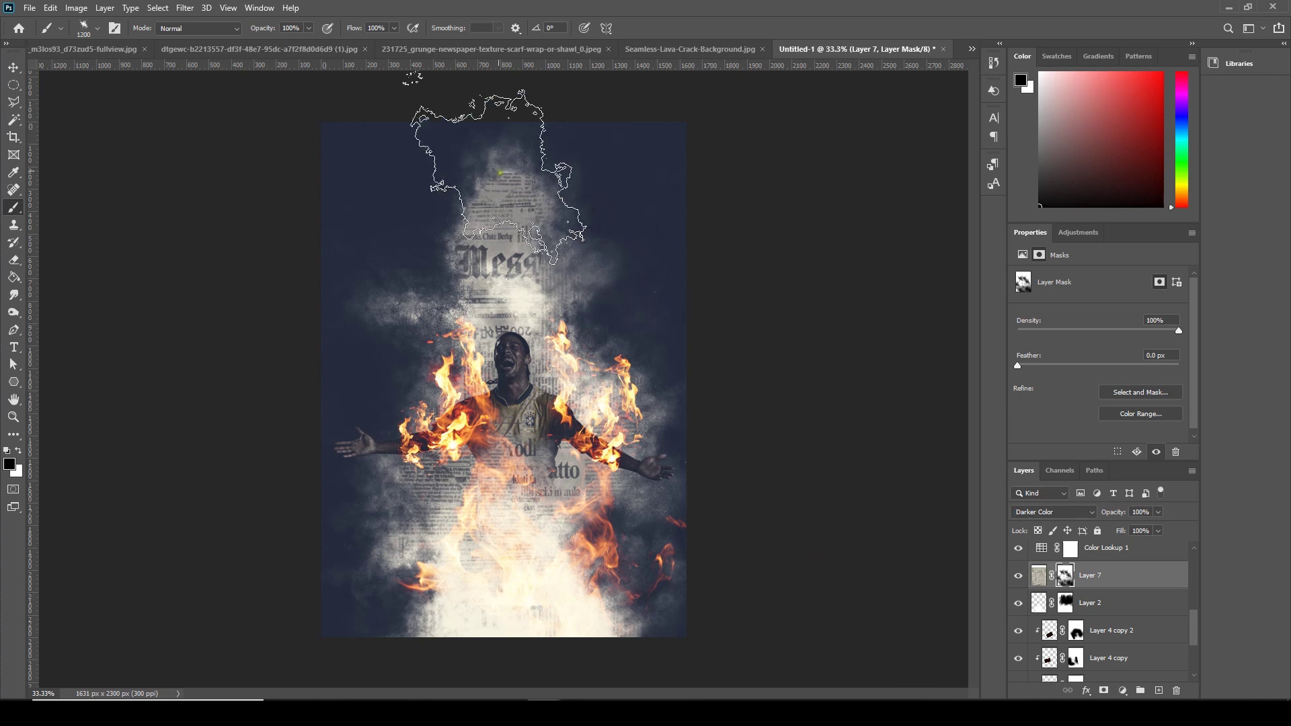
key(bracketright)
key(bracketright)
key(bracketright)
key(bracketright)
key(bracketright)
key(bracketright)
key(bracketright)
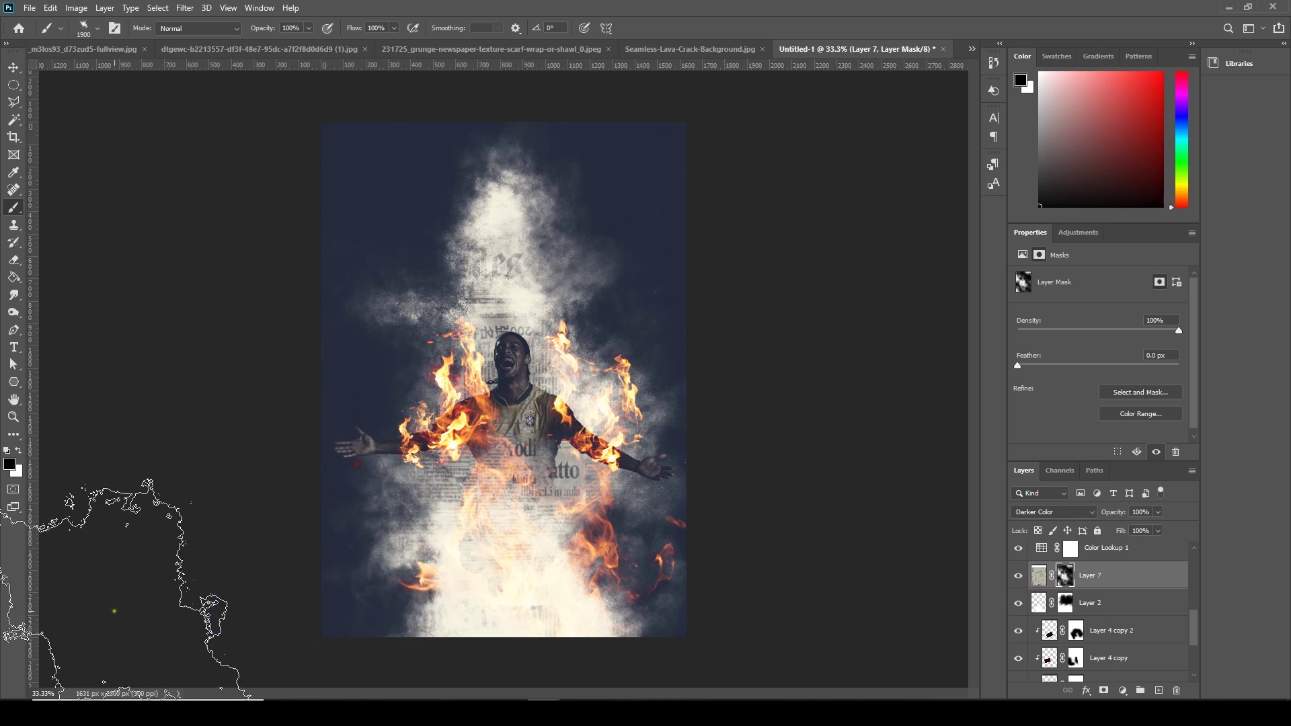
Add a new empty layer above the topmost fire layer and pick the Soft Round brush.
click(14, 67)
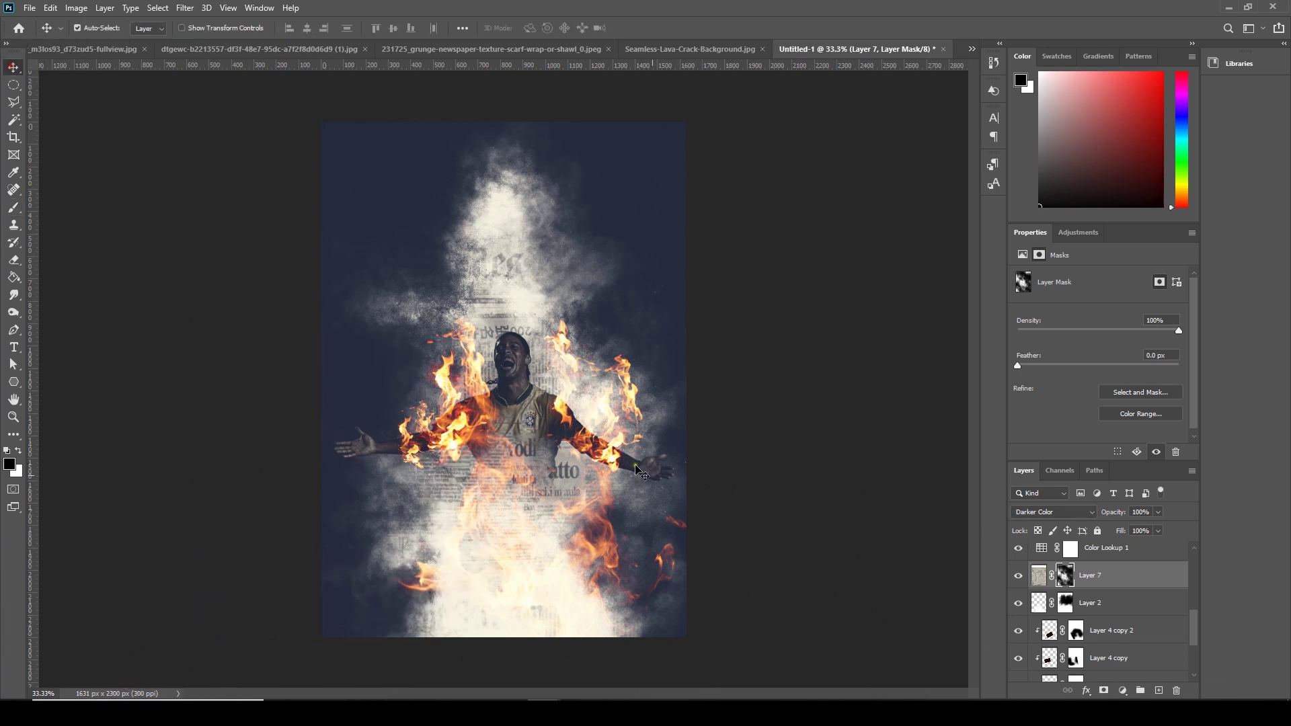
key(ctrl+plus)
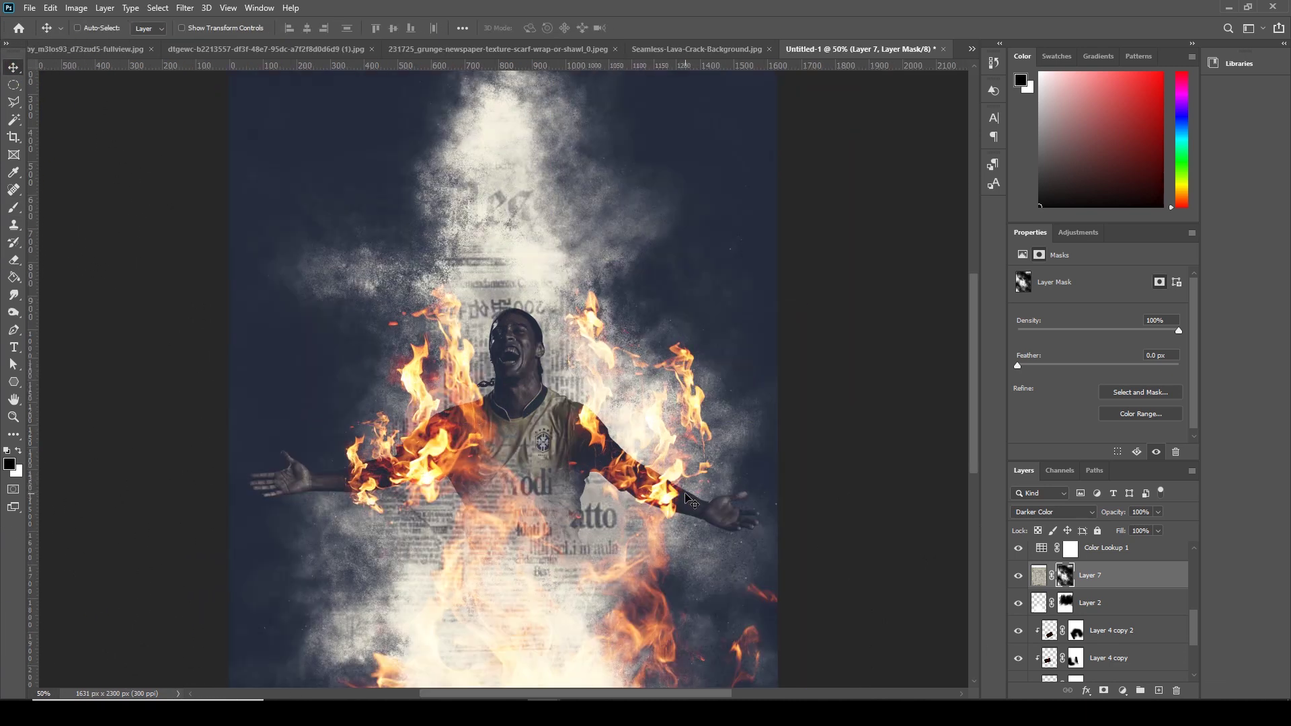
key(ctrl+minus)
drag(1197, 625, 1197, 543)
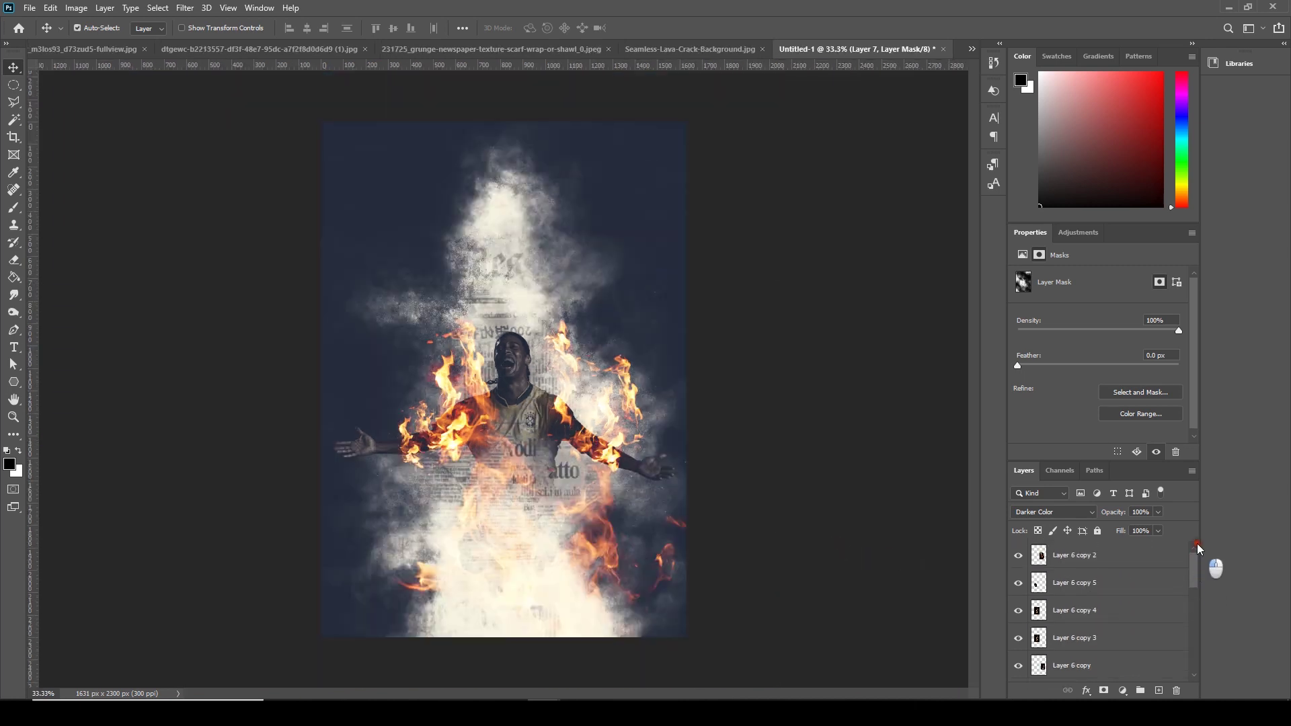
click(1092, 560)
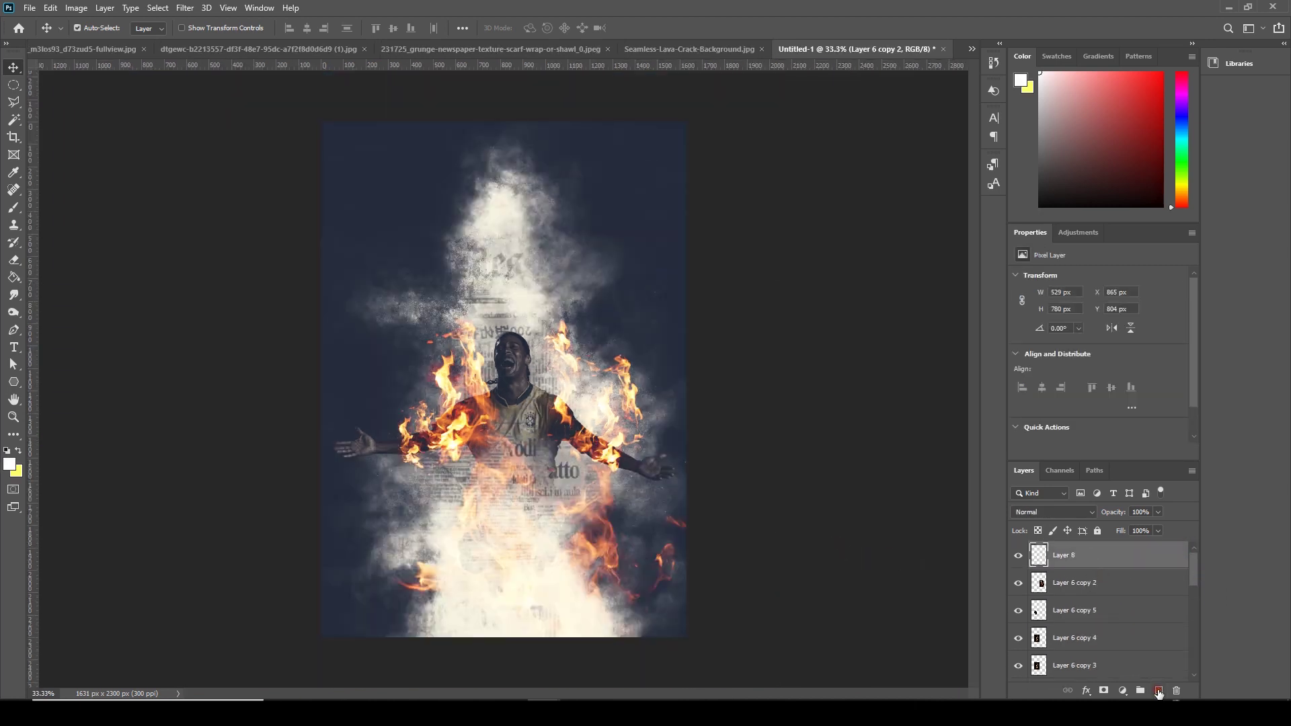
click(14, 207)
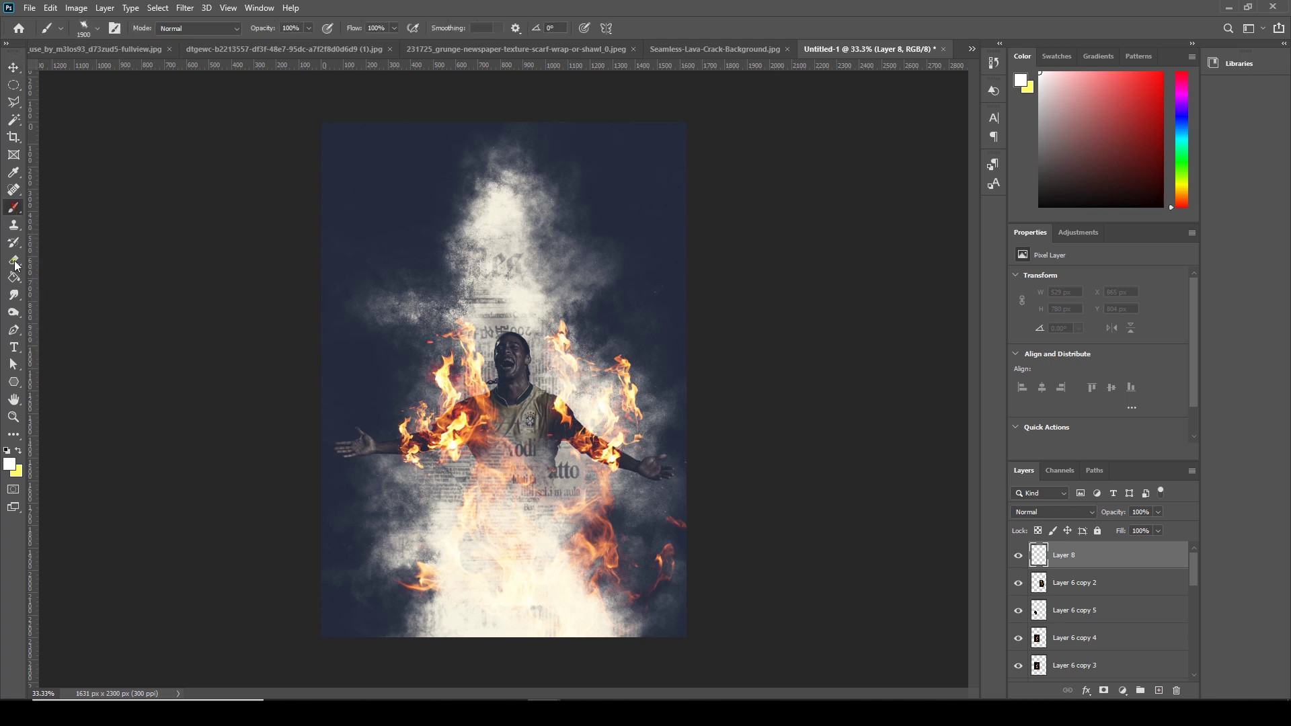
click(97, 28)
drag(255, 478, 265, 156)
click(199, 195)
click(198, 195)
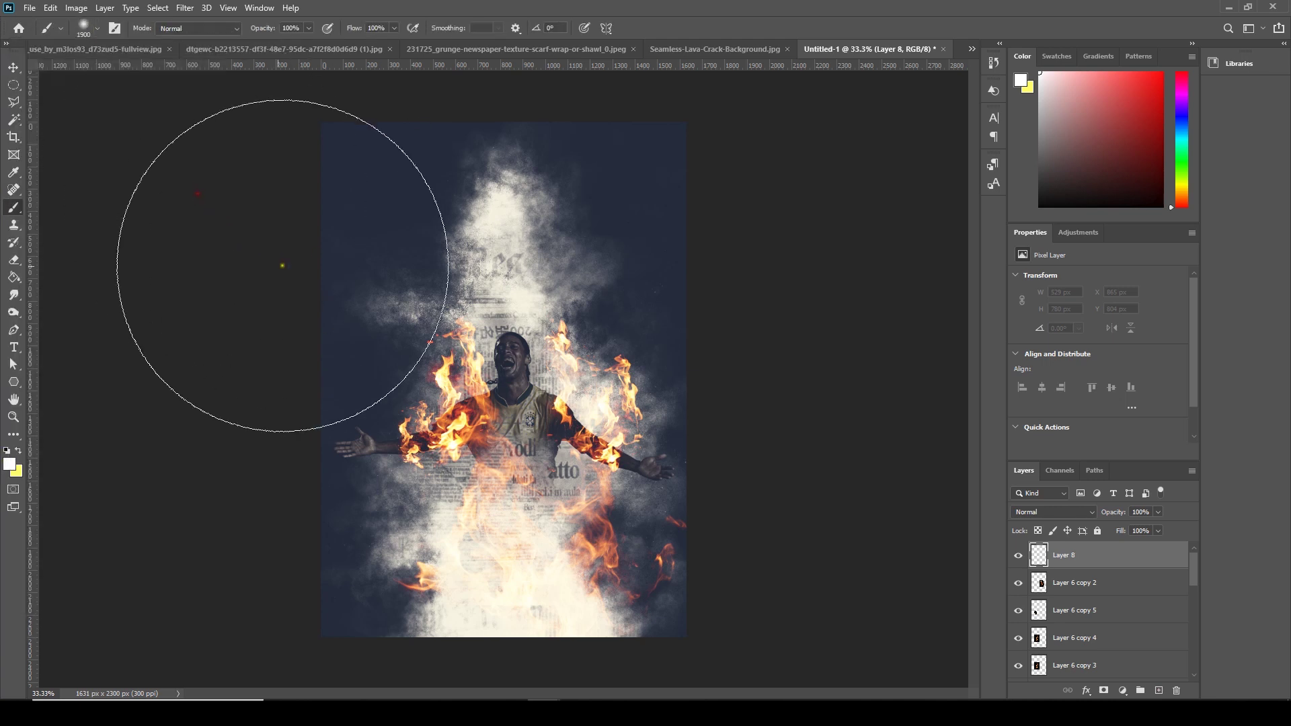
Reduce the soft brush to about 400 px and paint a white glow over the player's head on the new layer.
key(bracketleft)
key(bracketleft)
key(bracketleft)
key(bracketleft)
key(bracketleft)
key(bracketleft)
key(bracketleft)
key(bracketleft)
key(bracketleft)
key(bracketleft)
key(bracketleft)
key(bracketleft)
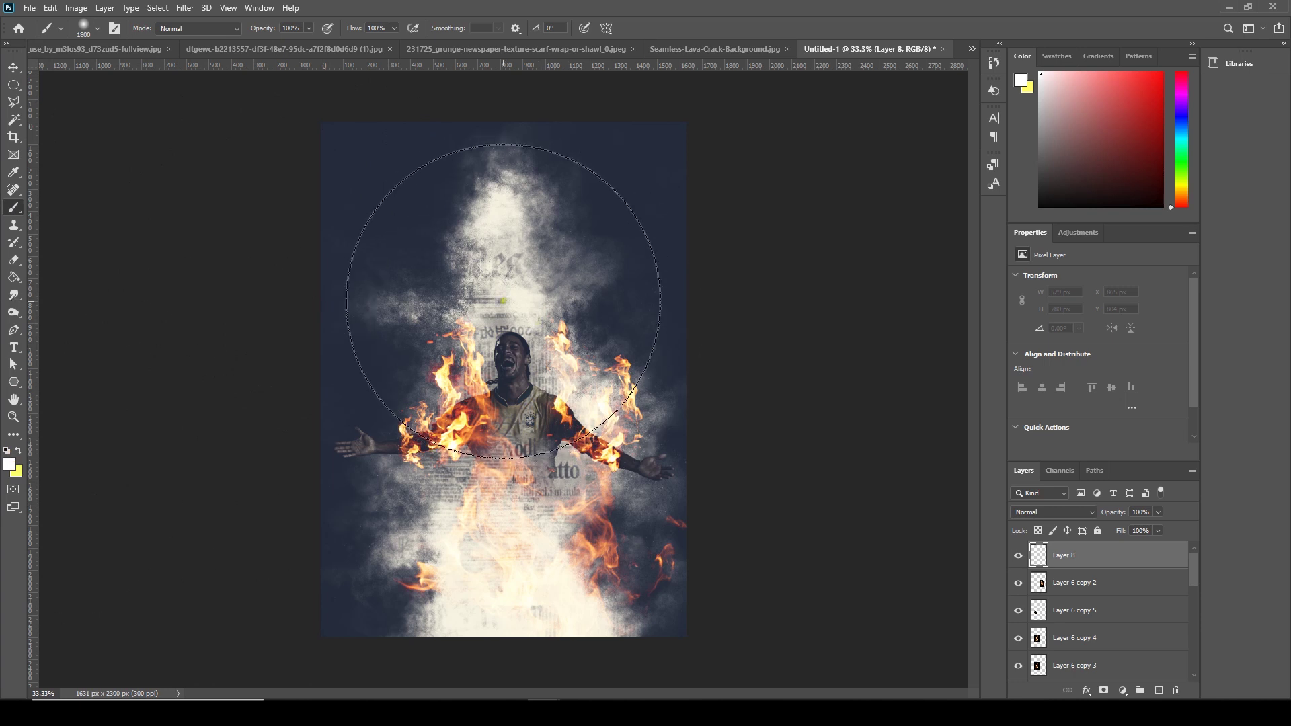
key(bracketleft)
key(bracketleft)
key(bracketleft)
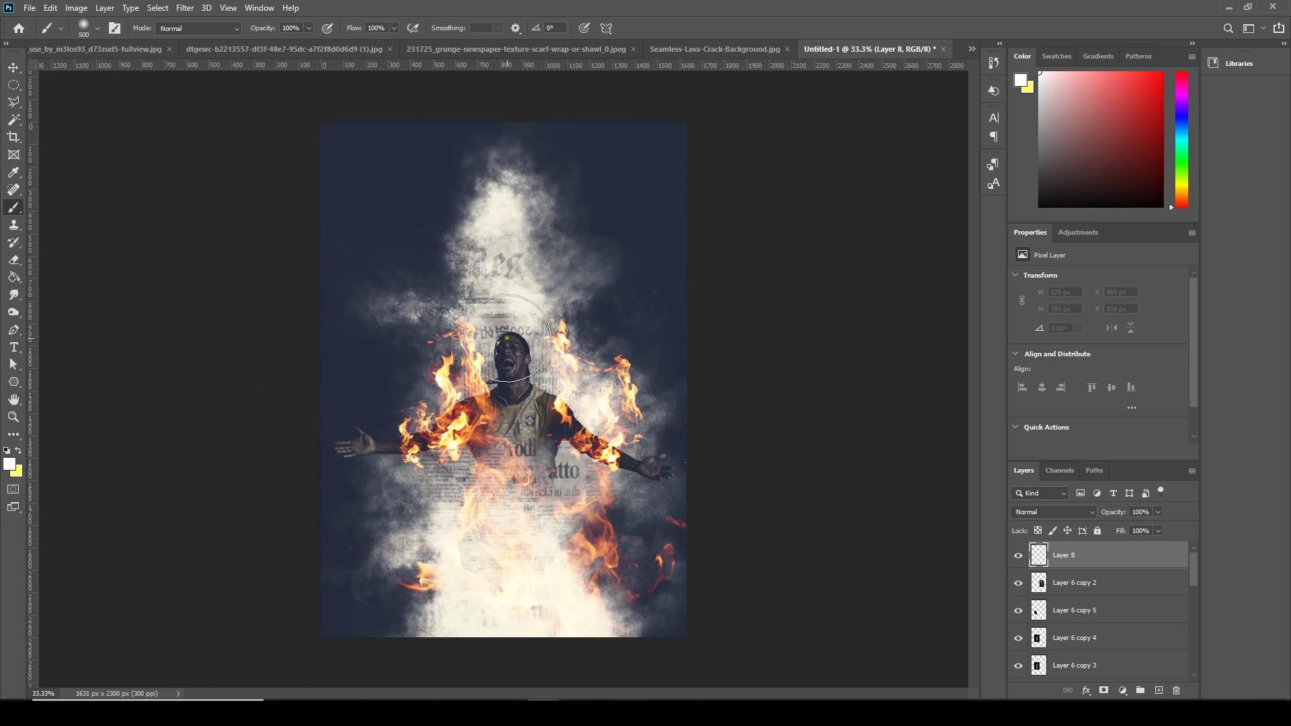
mouse_move(508, 316)
mouse_down()
mouse_move(516, 374)
mouse_move(506, 333)
mouse_up()
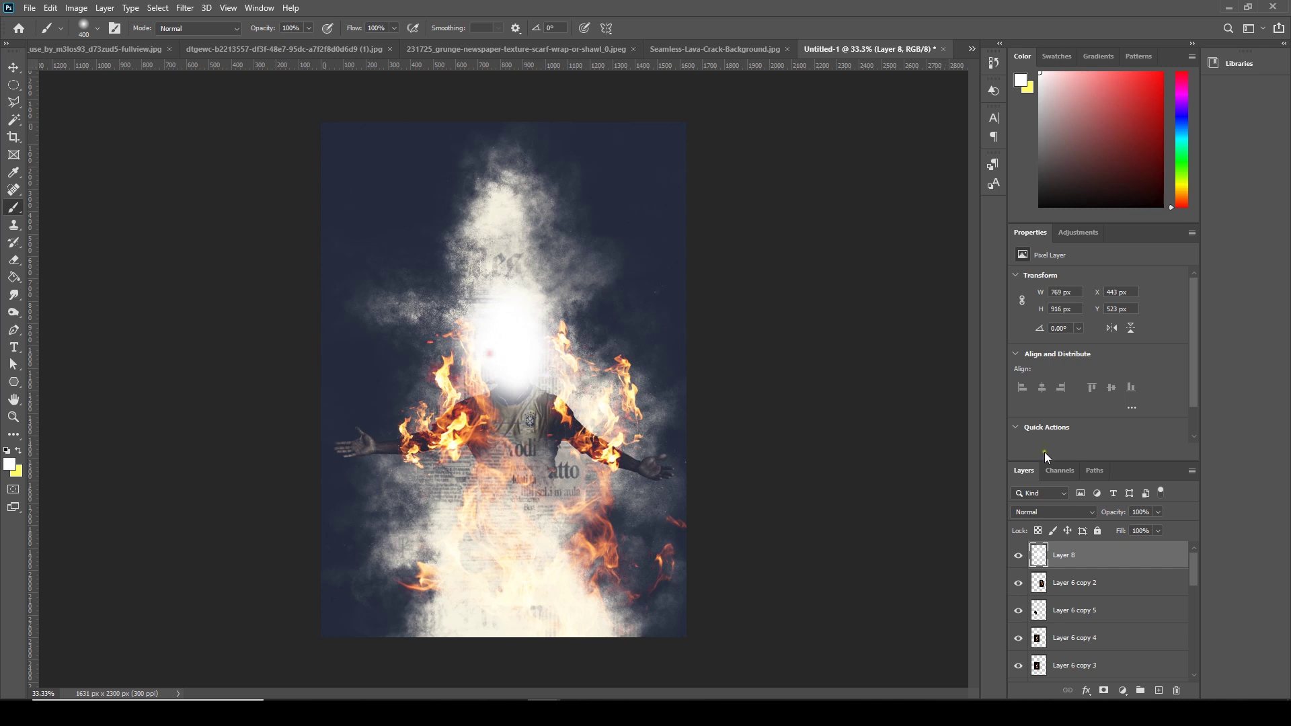
Set the head glow layer's blend mode to Overlay and its opacity to about 53%.
click(1047, 514)
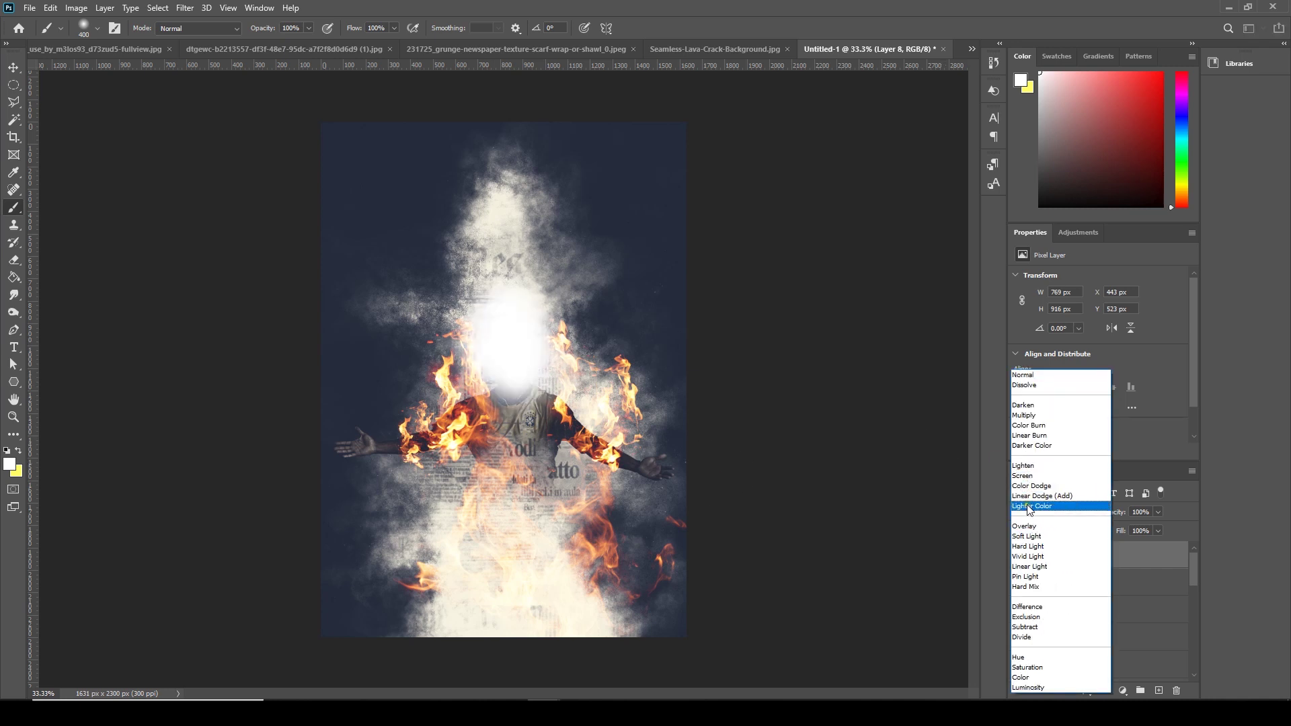
click(1024, 529)
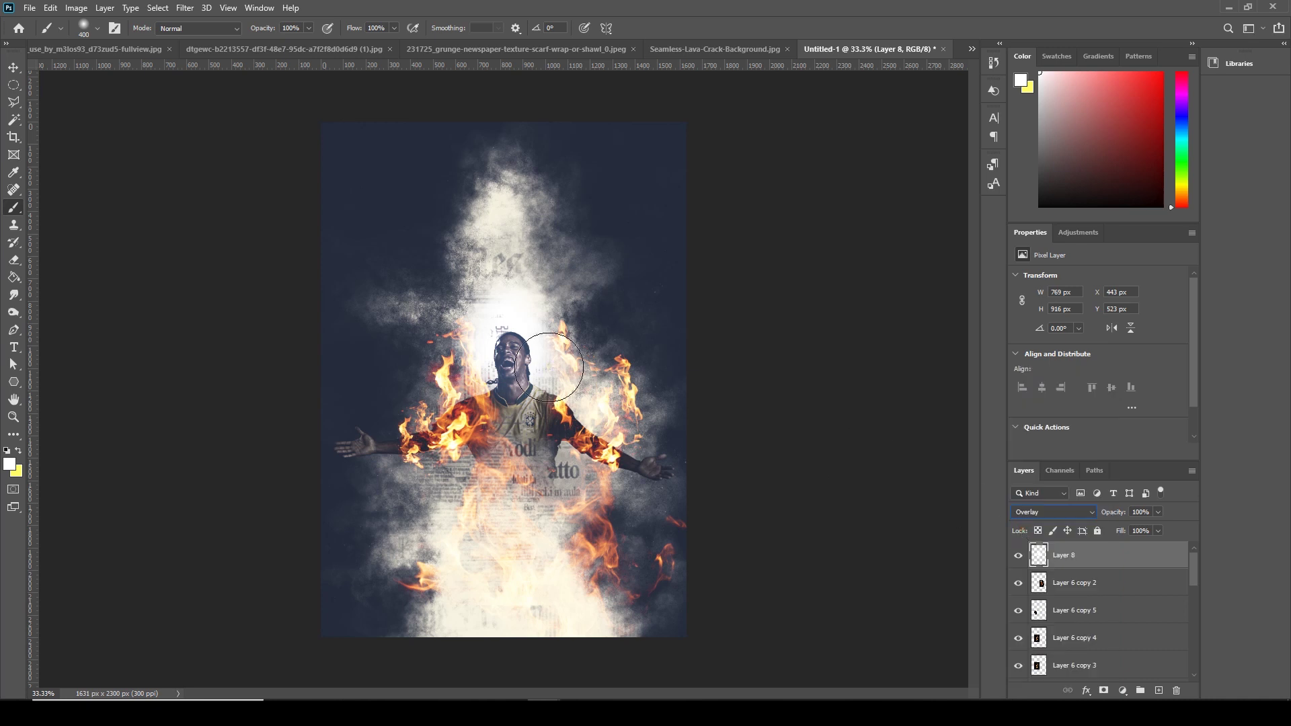
key(ctrl+plus)
key(ctrl+plus)
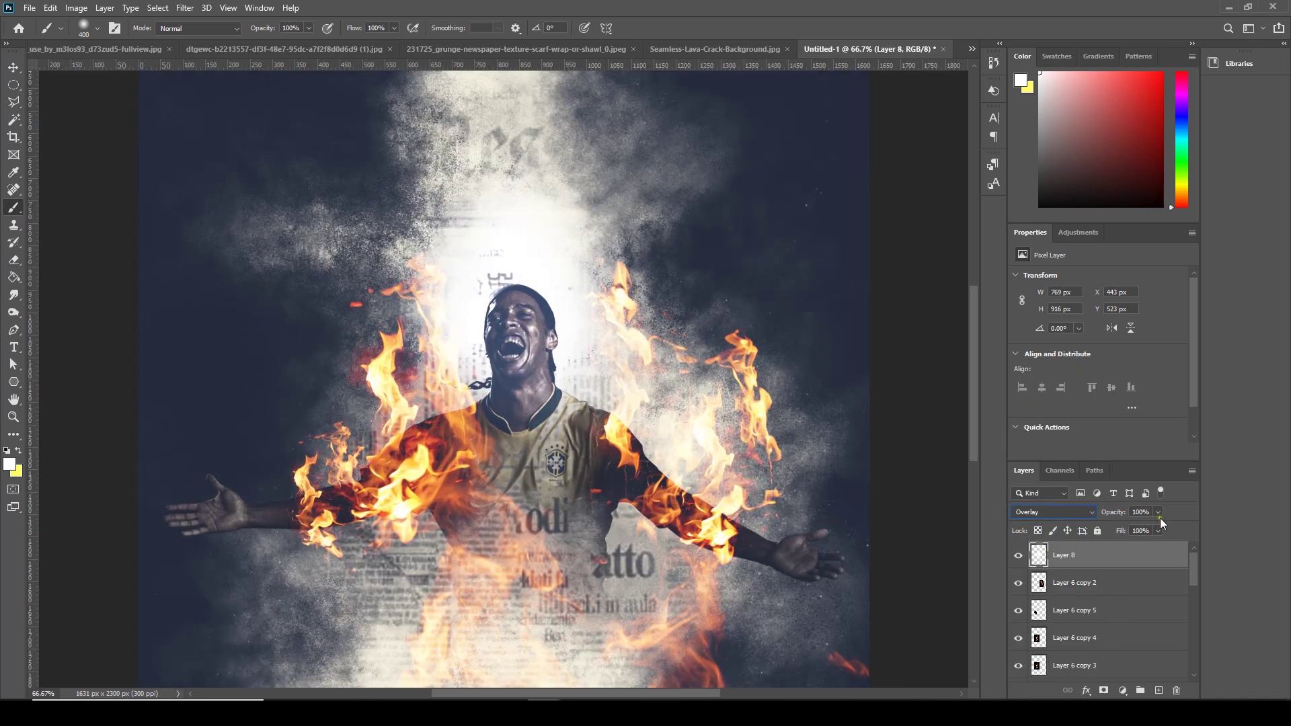
click(1121, 526)
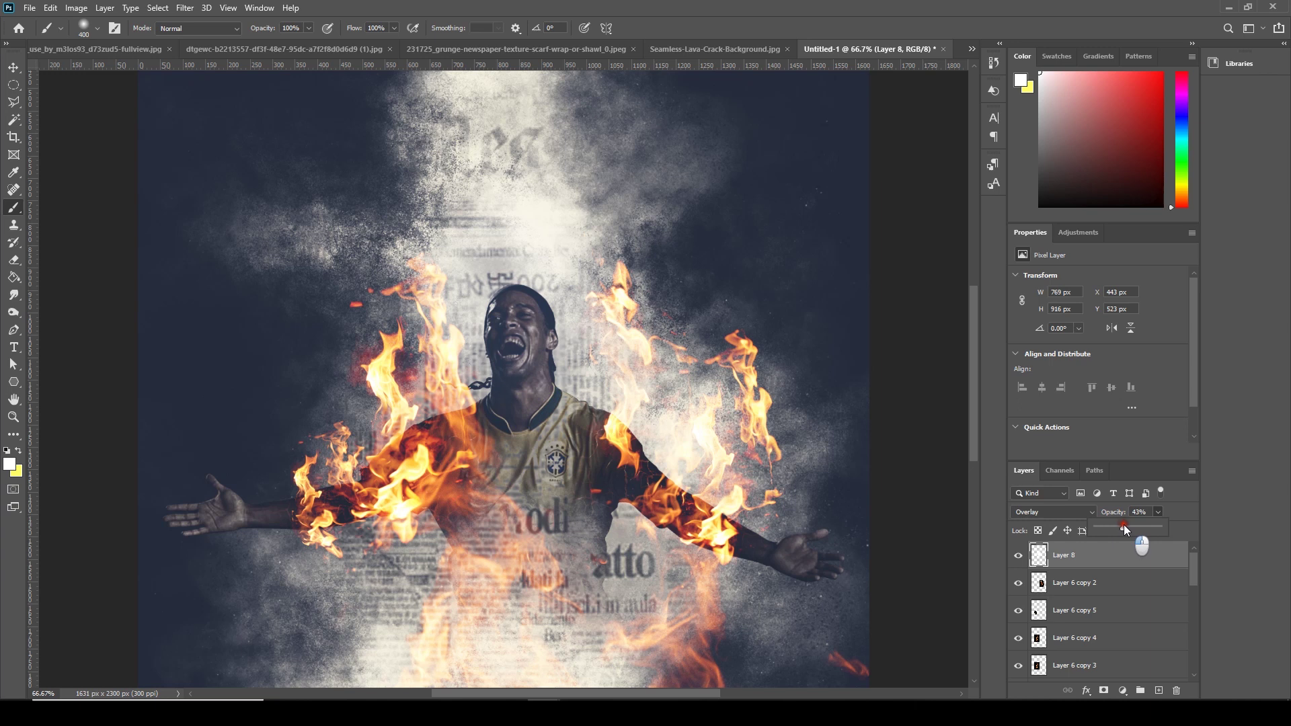
drag(1128, 527, 1133, 528)
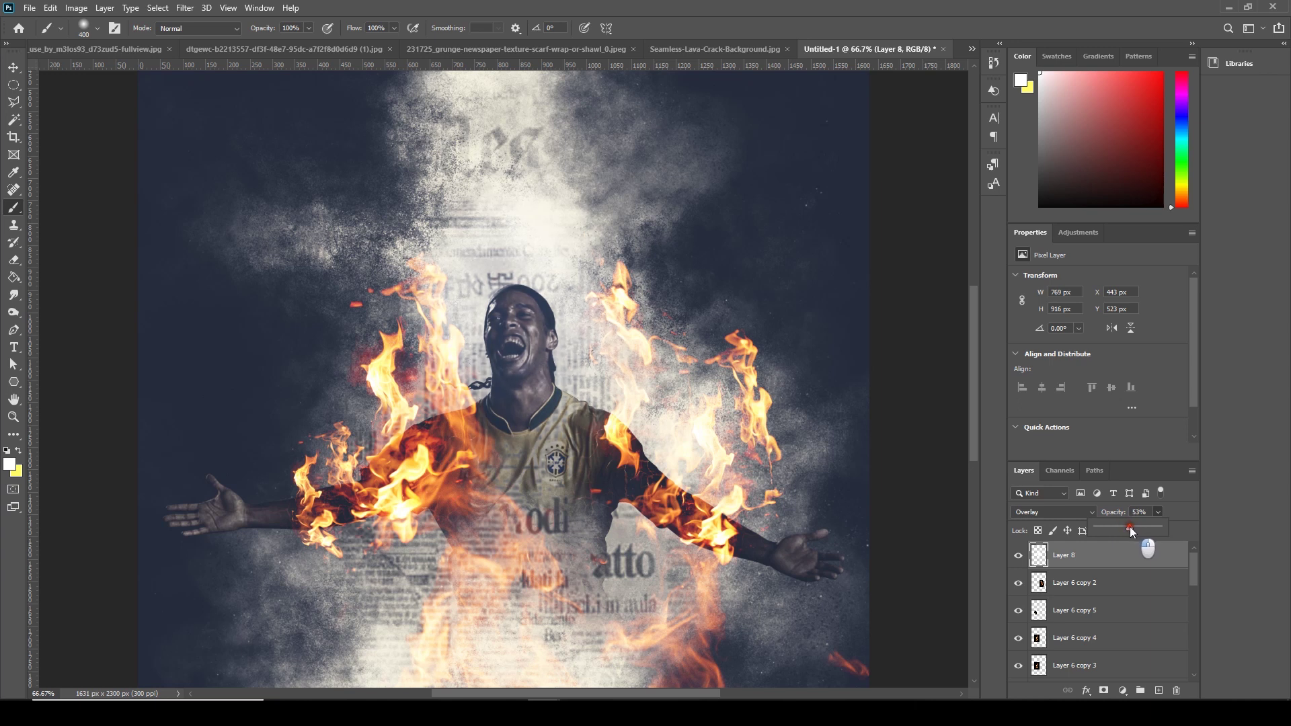
Add another layer on top and paint a white 250 px soft stroke along the badge-side shoulder and arm.
click(1158, 691)
key(bracketleft)
key(bracketleft)
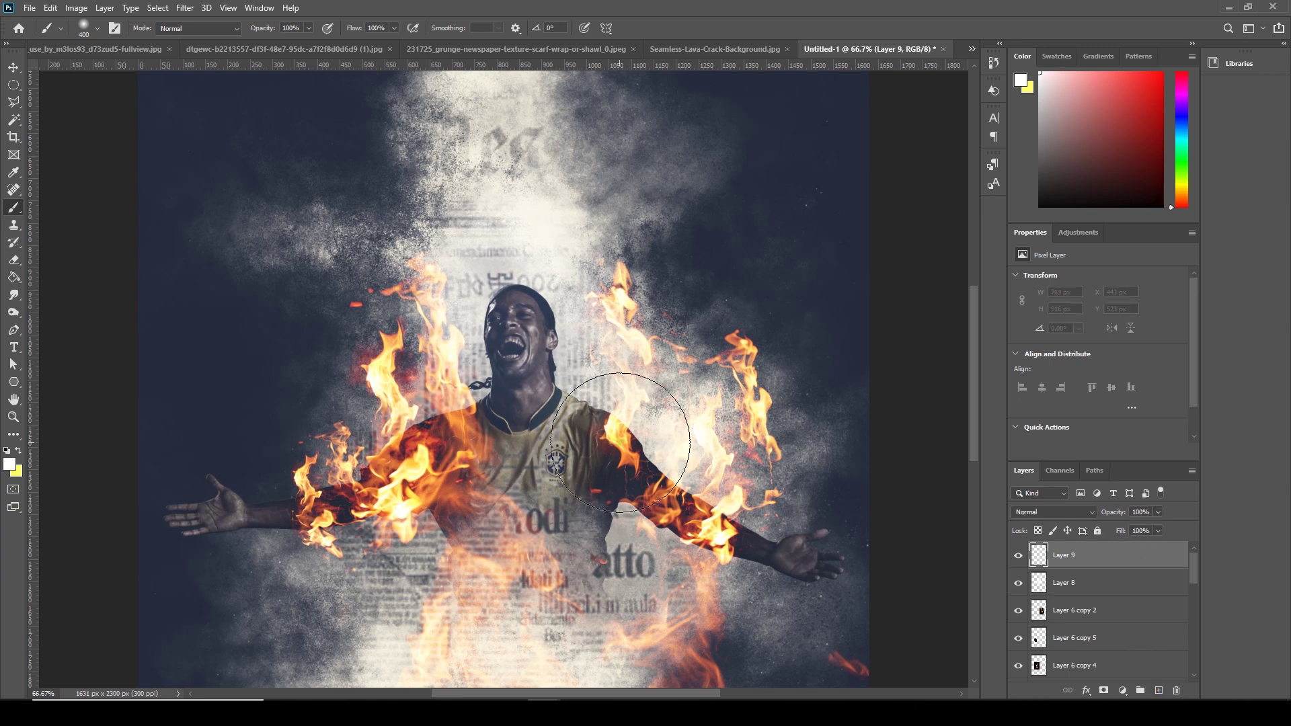
mouse_move(568, 373)
mouse_down()
mouse_move(645, 466)
mouse_move(745, 519)
mouse_up()
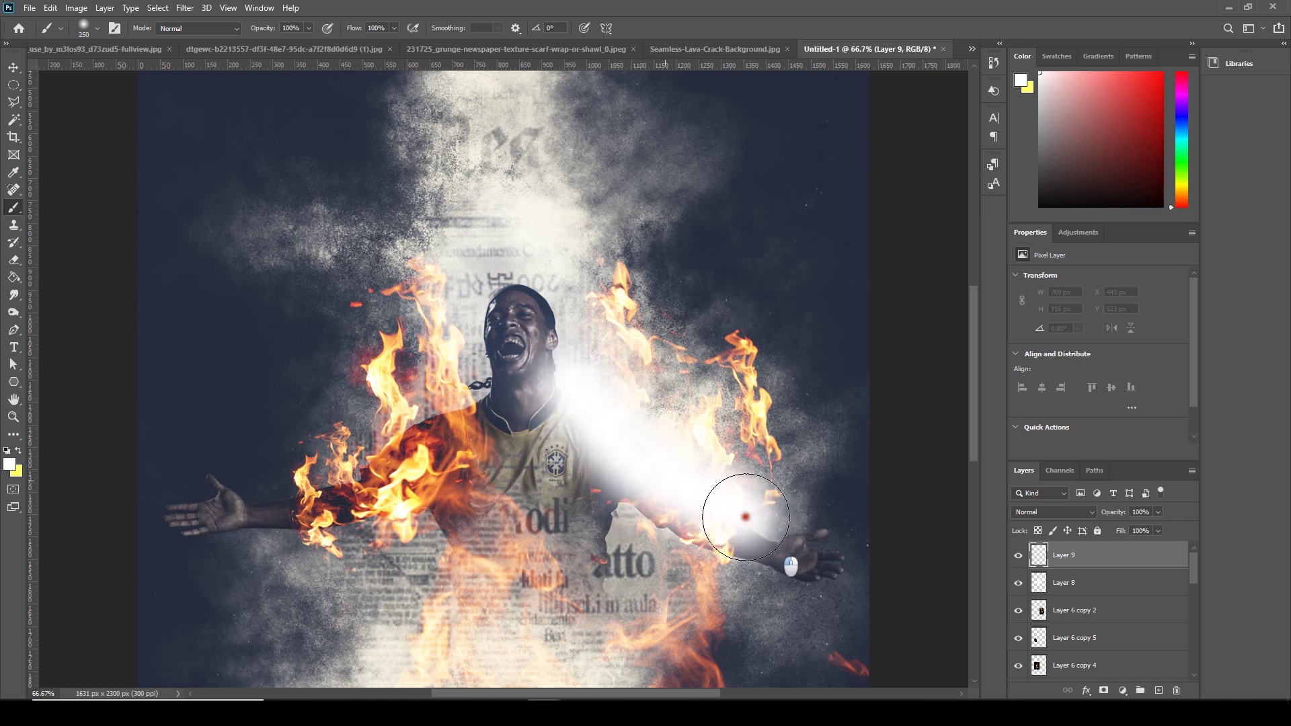
Set the arm glow layer's blend mode to Overlay and its opacity to 53%.
click(1041, 512)
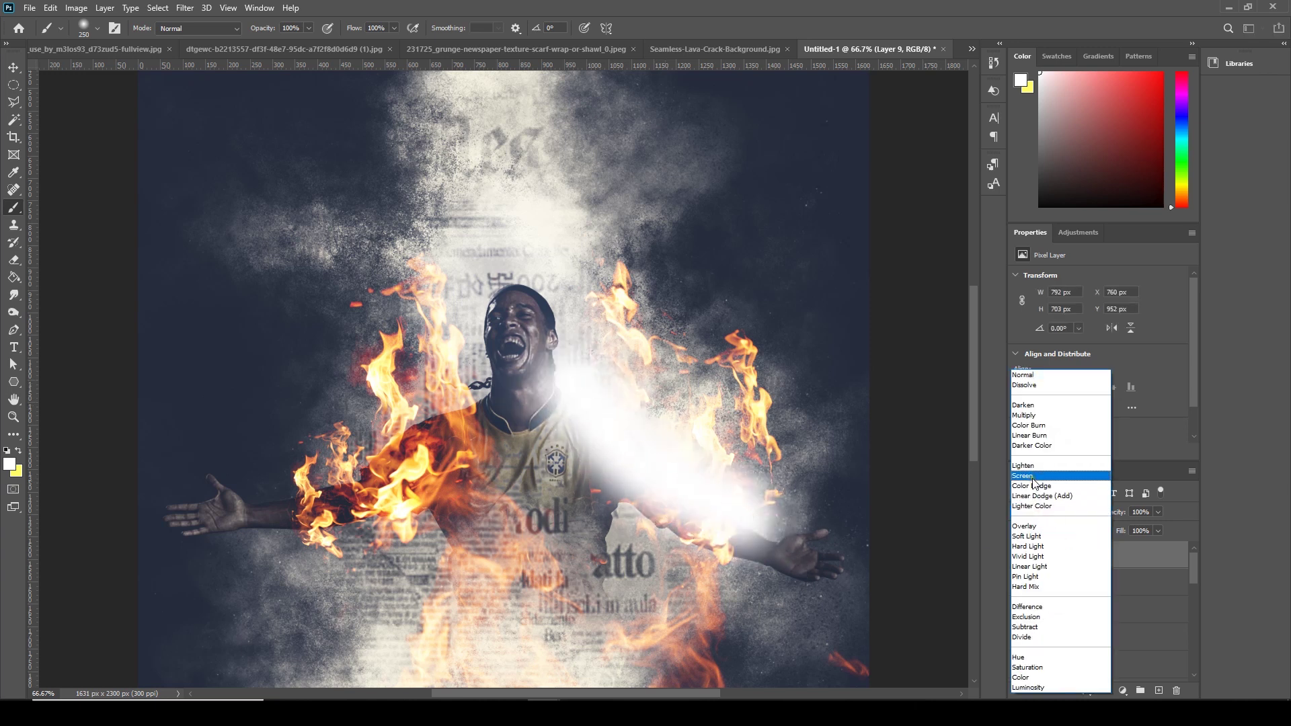
click(1031, 529)
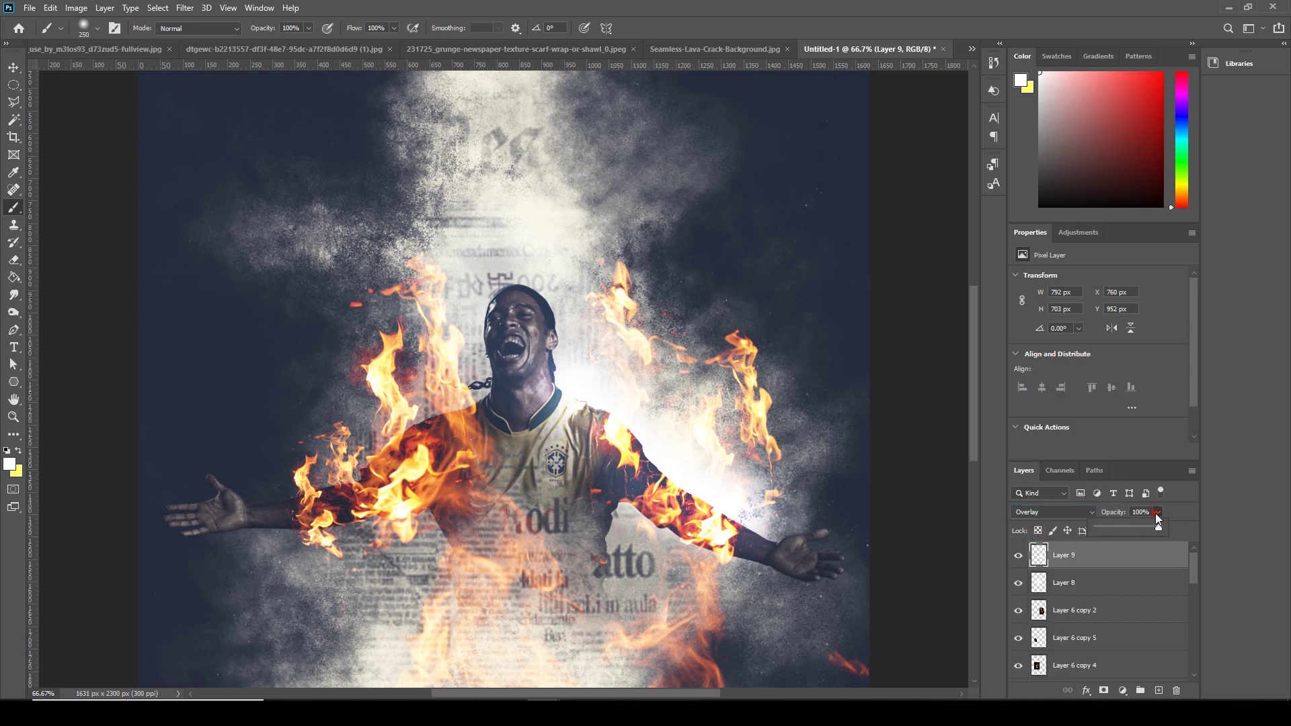
click(1119, 527)
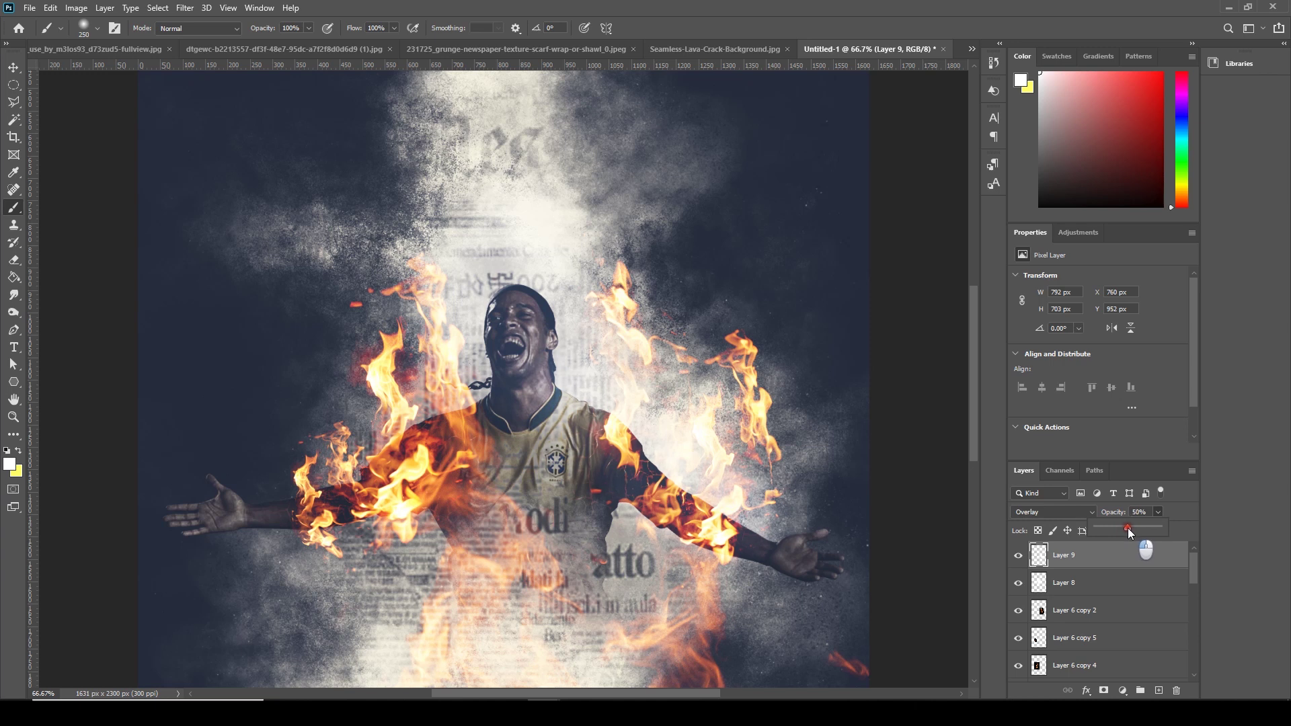
Paint a matching soft white stroke along the opposite shoulder and arm on the arm glow layer.
drag(444, 430, 254, 542)
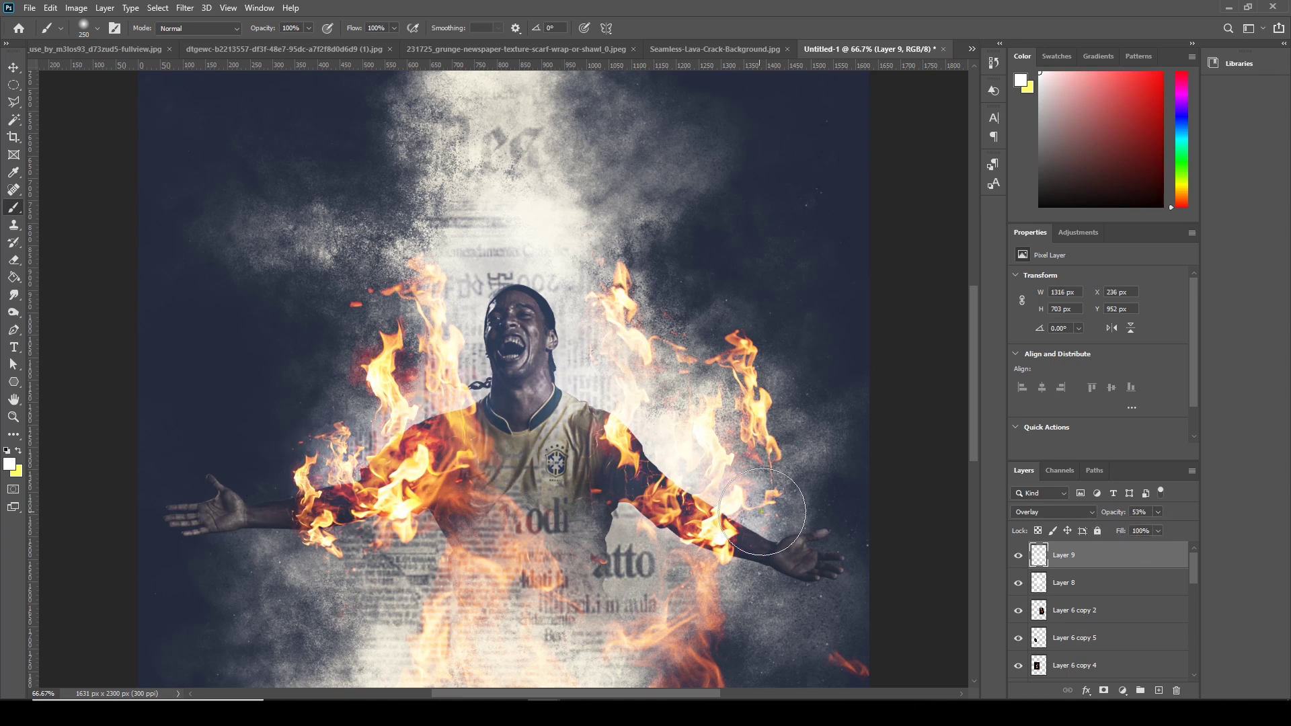
key(ctrl+minus)
key(ctrl+minus)
key(ctrl+minus)
key(ctrl+minus)
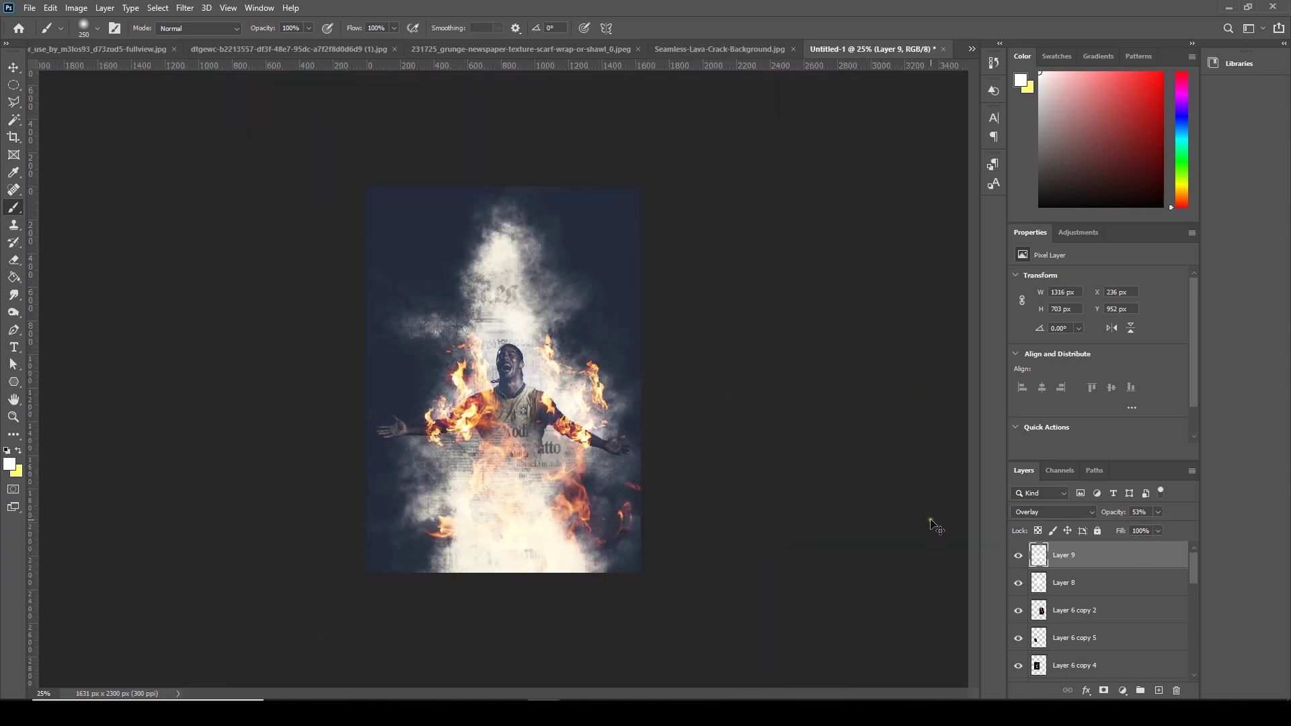
Copy the Fire-Embers-13 image into the poster document as a new layer and minimize its source window.
key(ctrl+plus)
key(ctrl+plus)
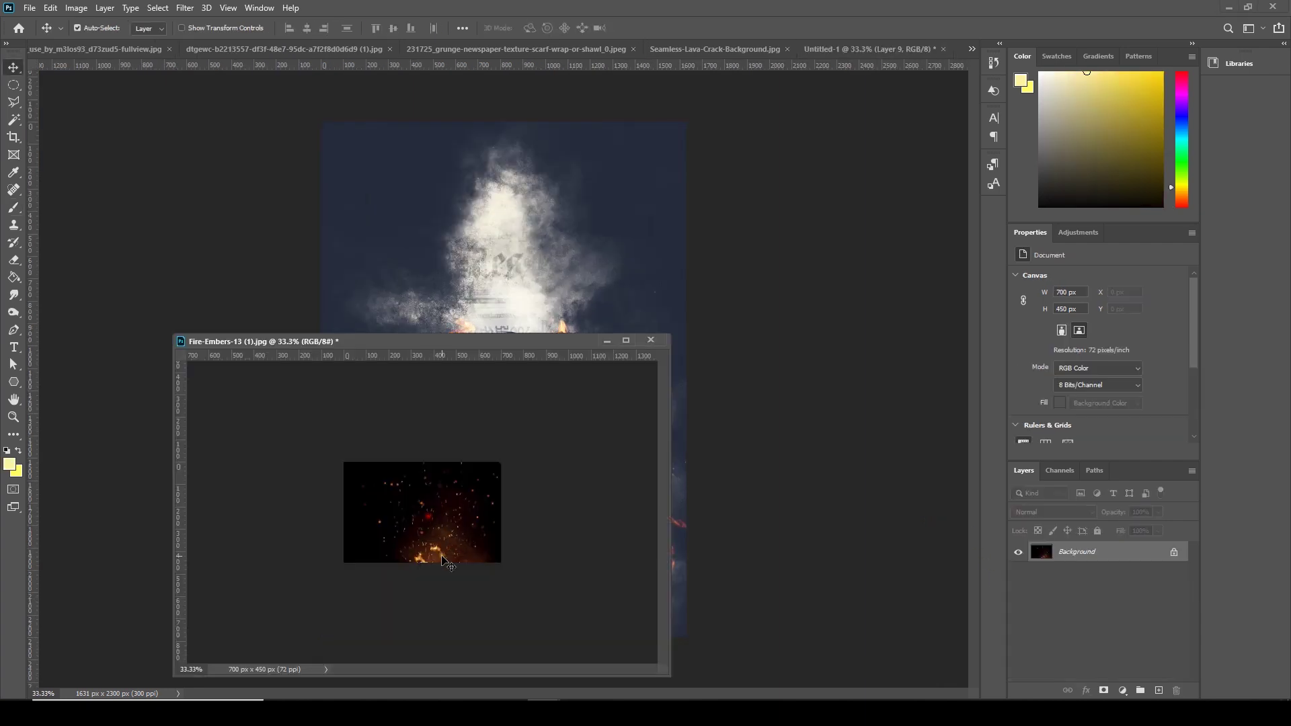
drag(449, 559, 548, 281)
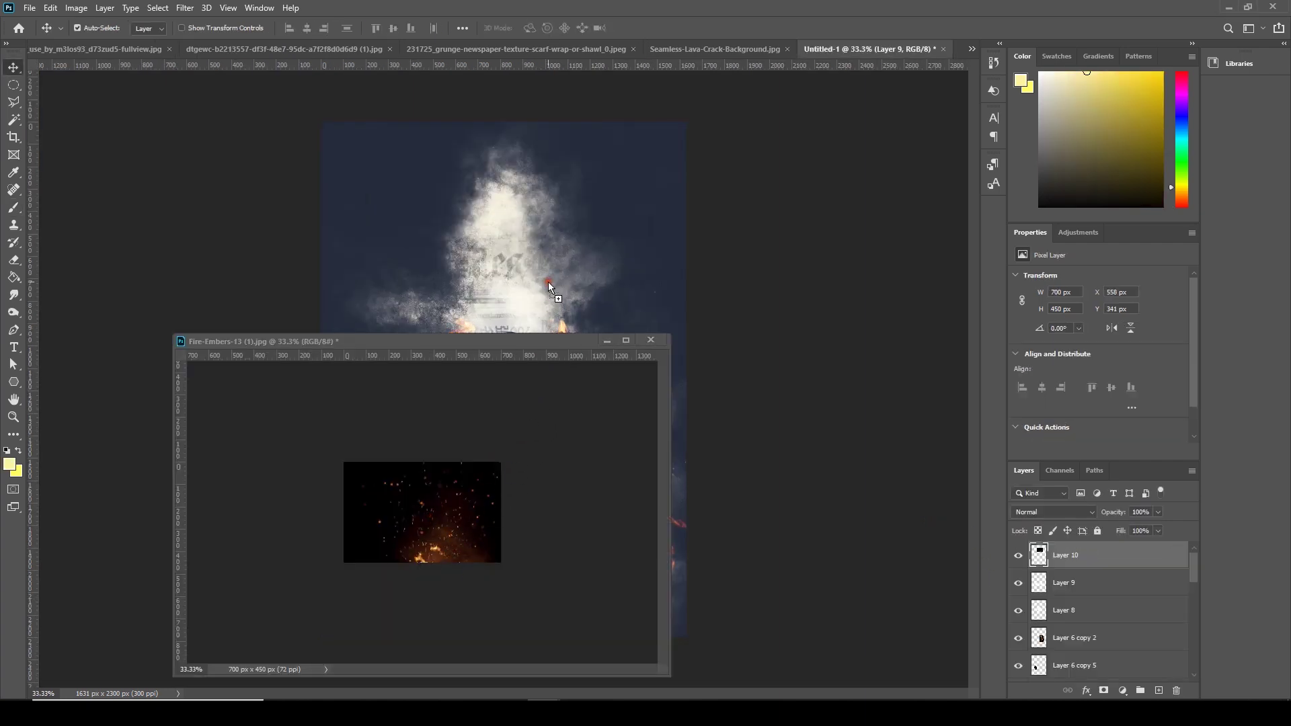
click(608, 341)
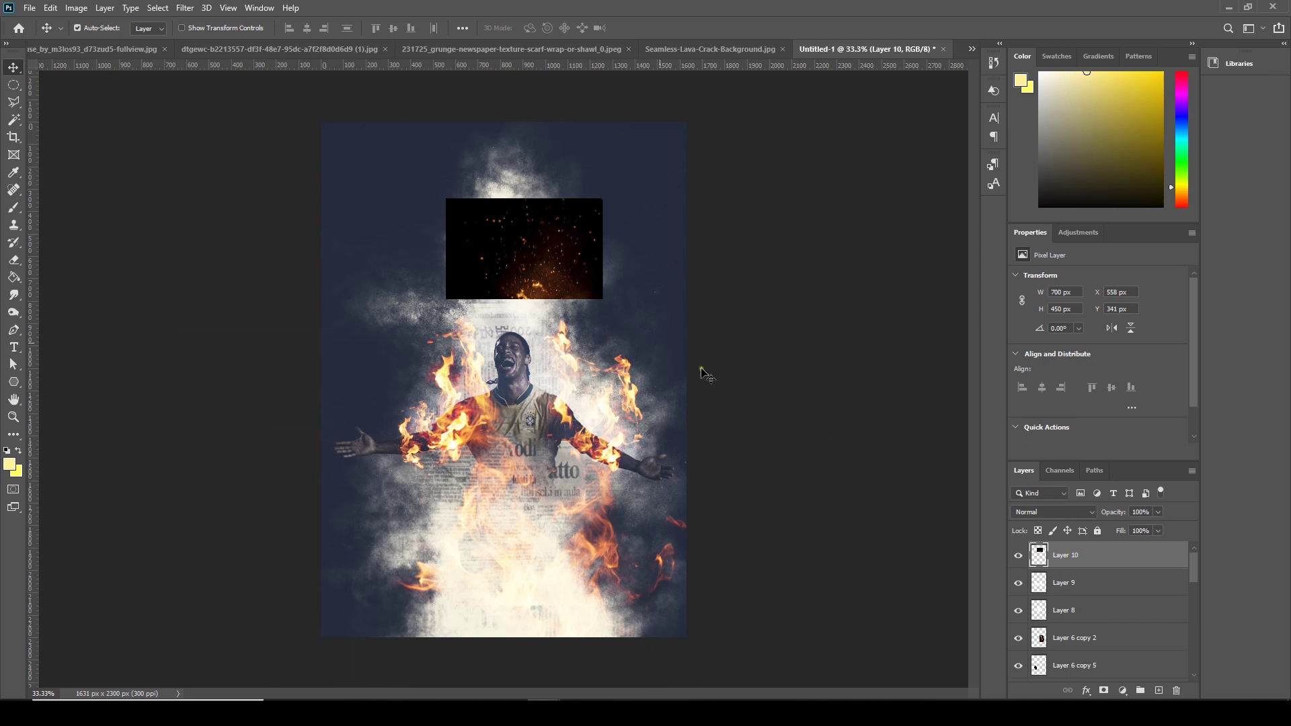
Scale the embers layer to about 340%, place it over the poster's lower part and set its blend mode to Screen.
click(42, 11)
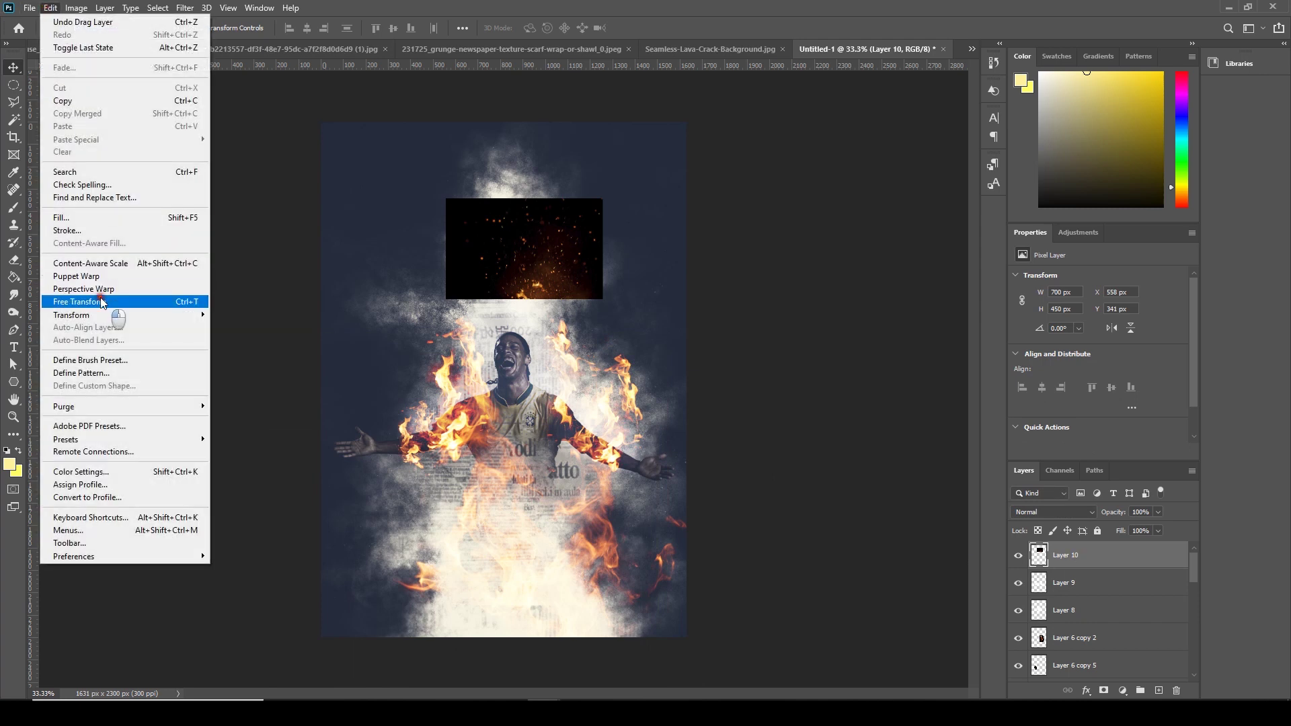
click(88, 301)
drag(602, 298, 793, 426)
drag(540, 275, 509, 506)
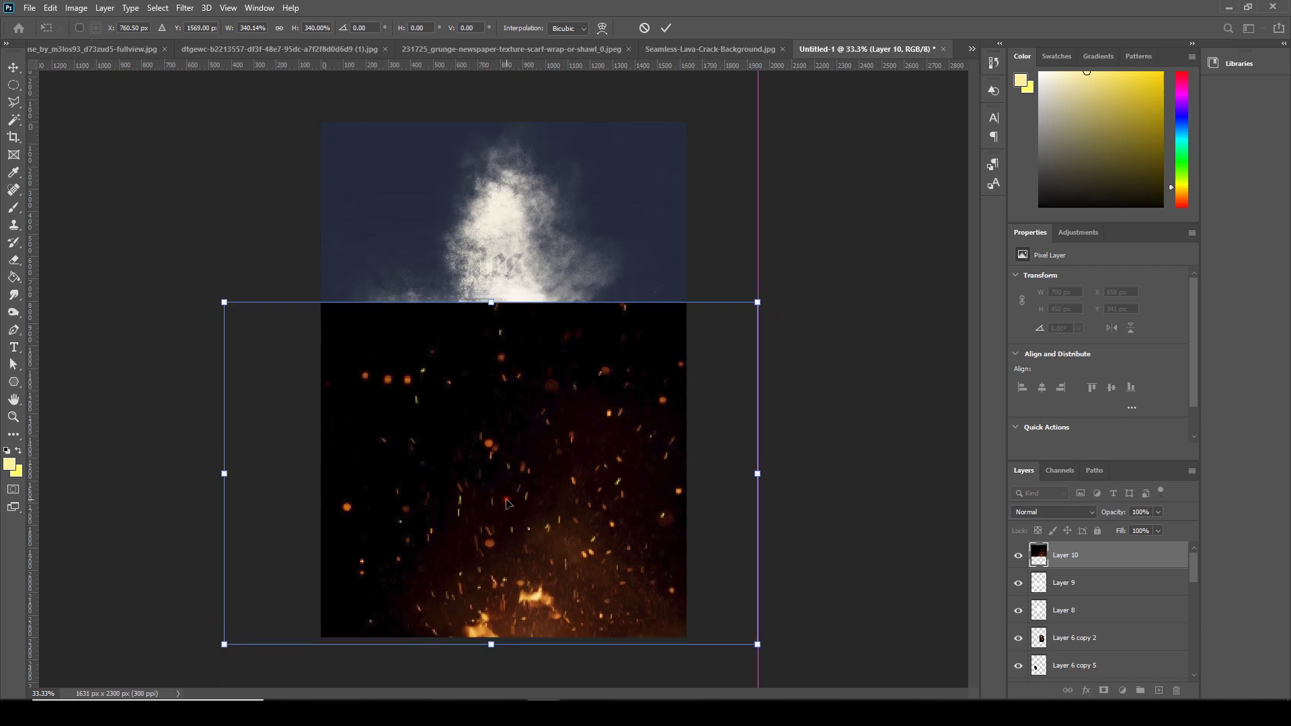
key(Return)
click(1019, 515)
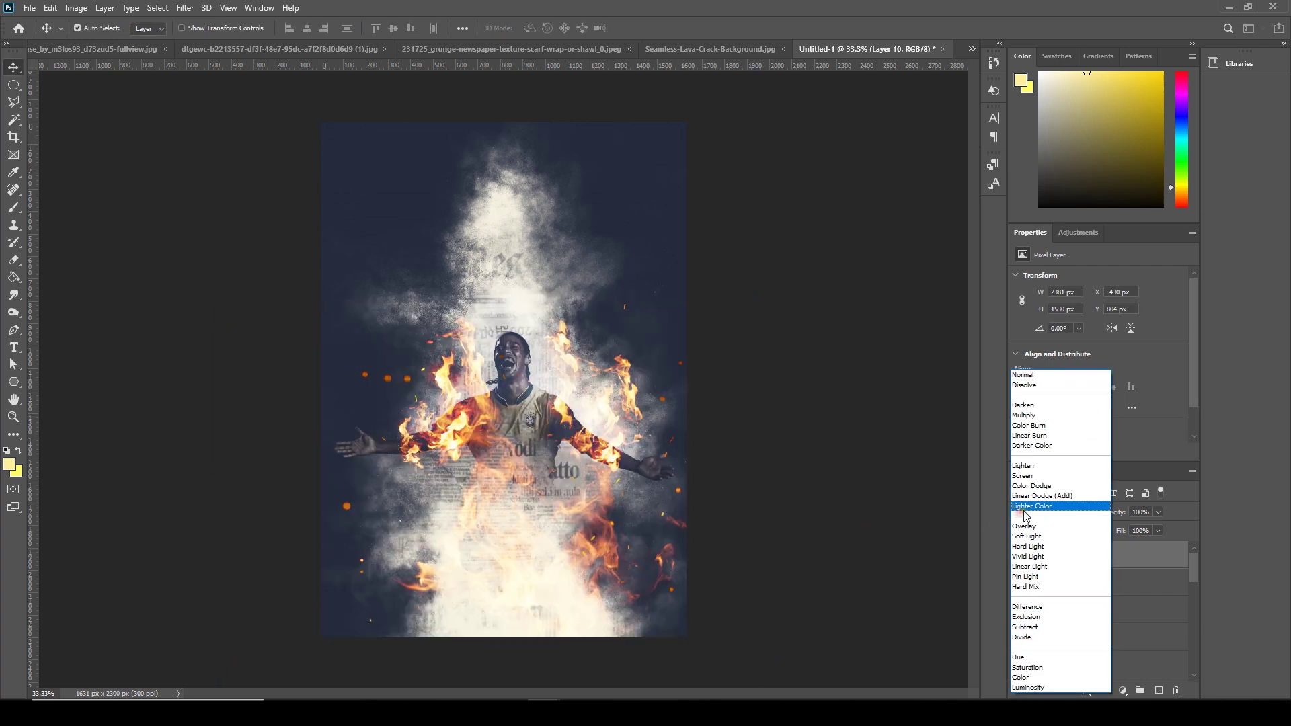
click(1027, 476)
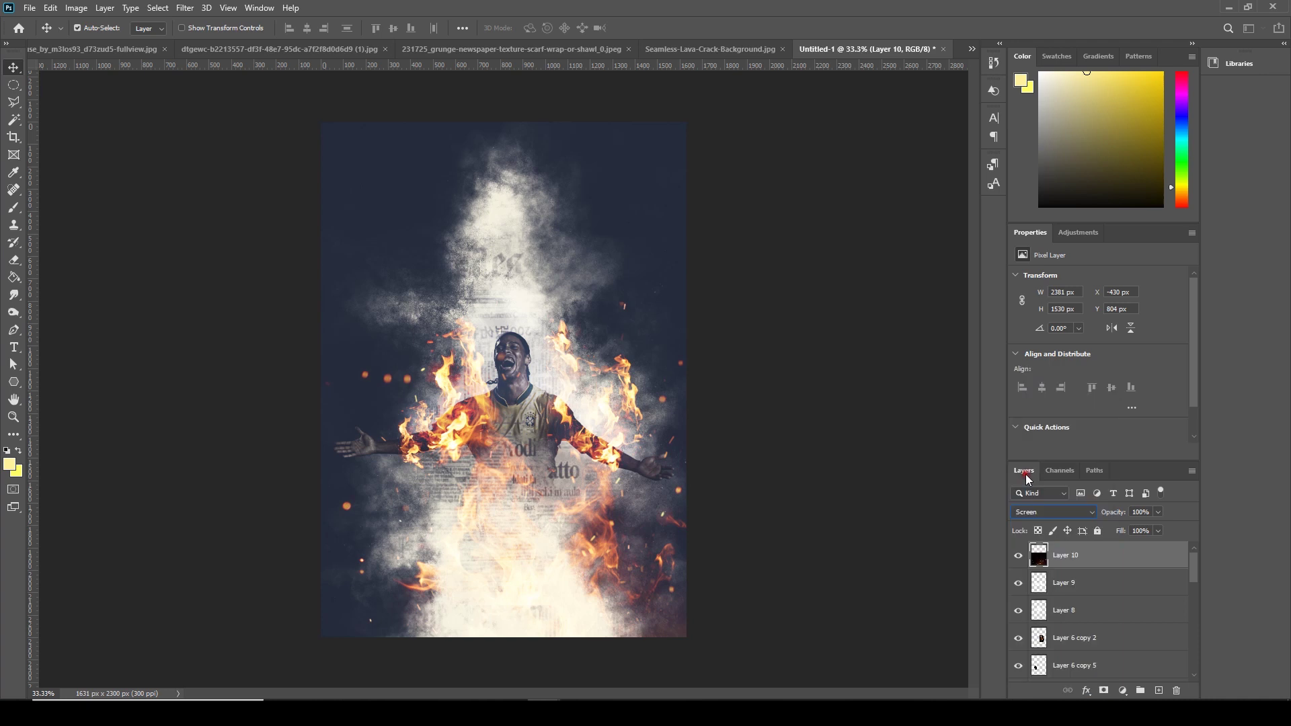
Duplicate the embers layer twice, then scale the top copy to about 1043 × 671 px and place it around the badge-side hand.
drag(1084, 564, 1159, 692)
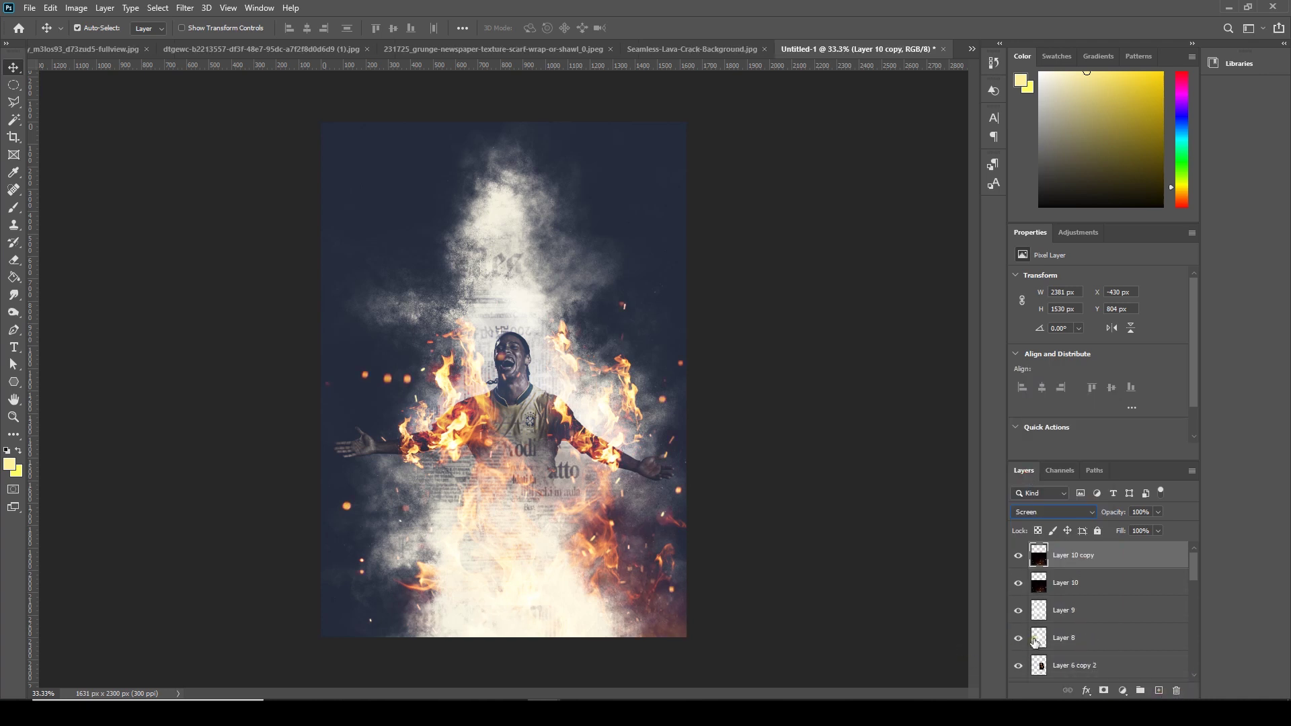
drag(1191, 666, 1158, 691)
key(ctrl+t)
drag(758, 300, 598, 405)
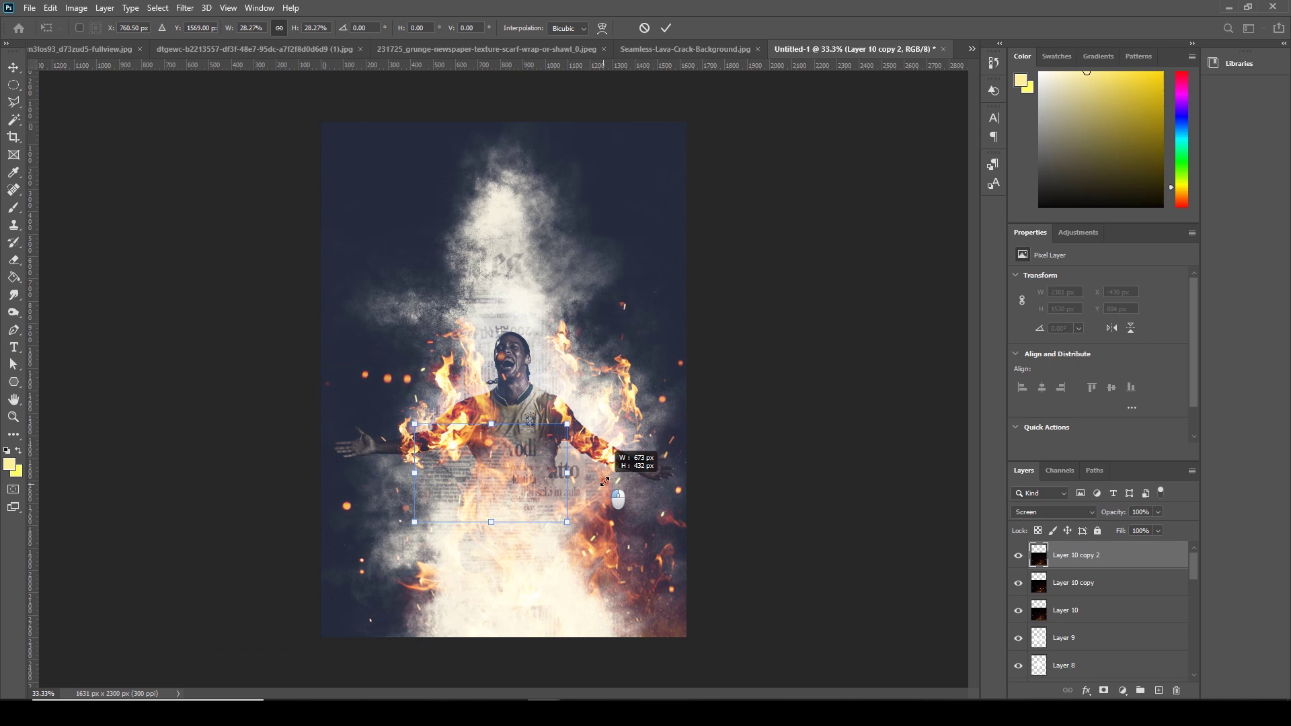
drag(544, 496, 665, 459)
drag(717, 506, 725, 513)
key(Return)
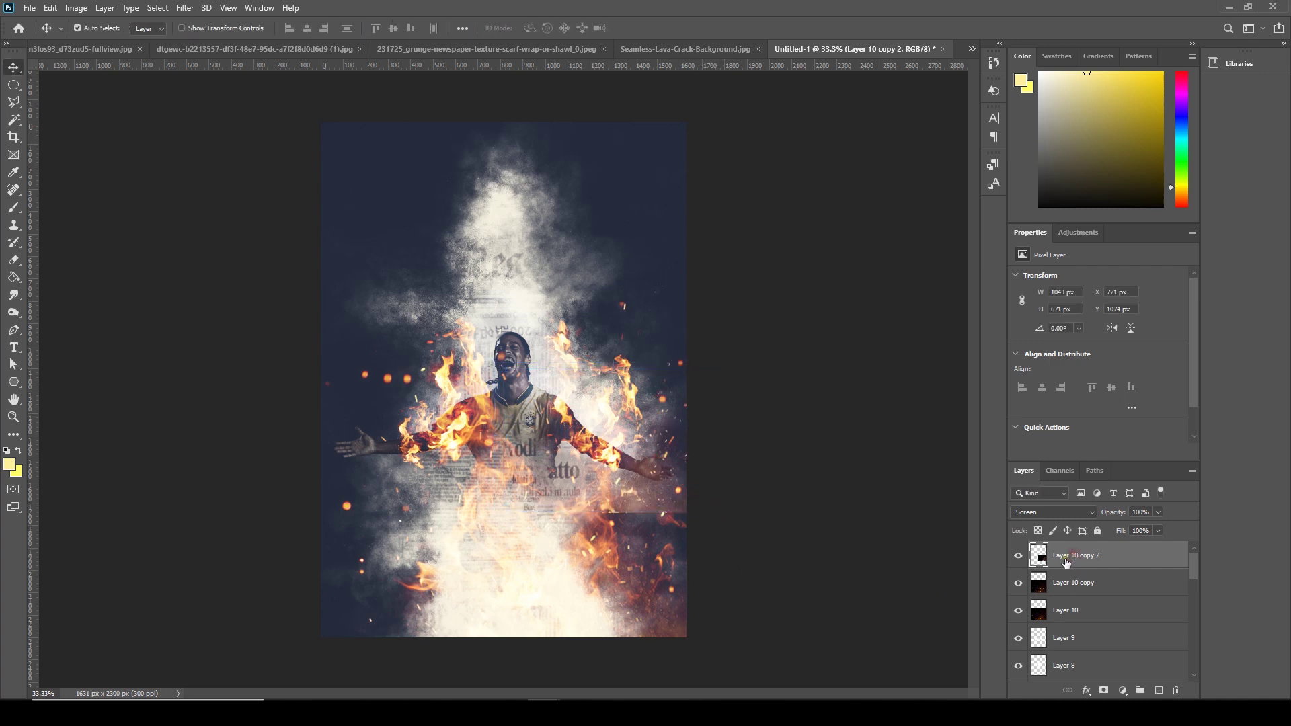
Add a layer mask to the small embers copy and hide its hard lower edge with an 1100 px soft black brush.
click(1104, 690)
key(b)
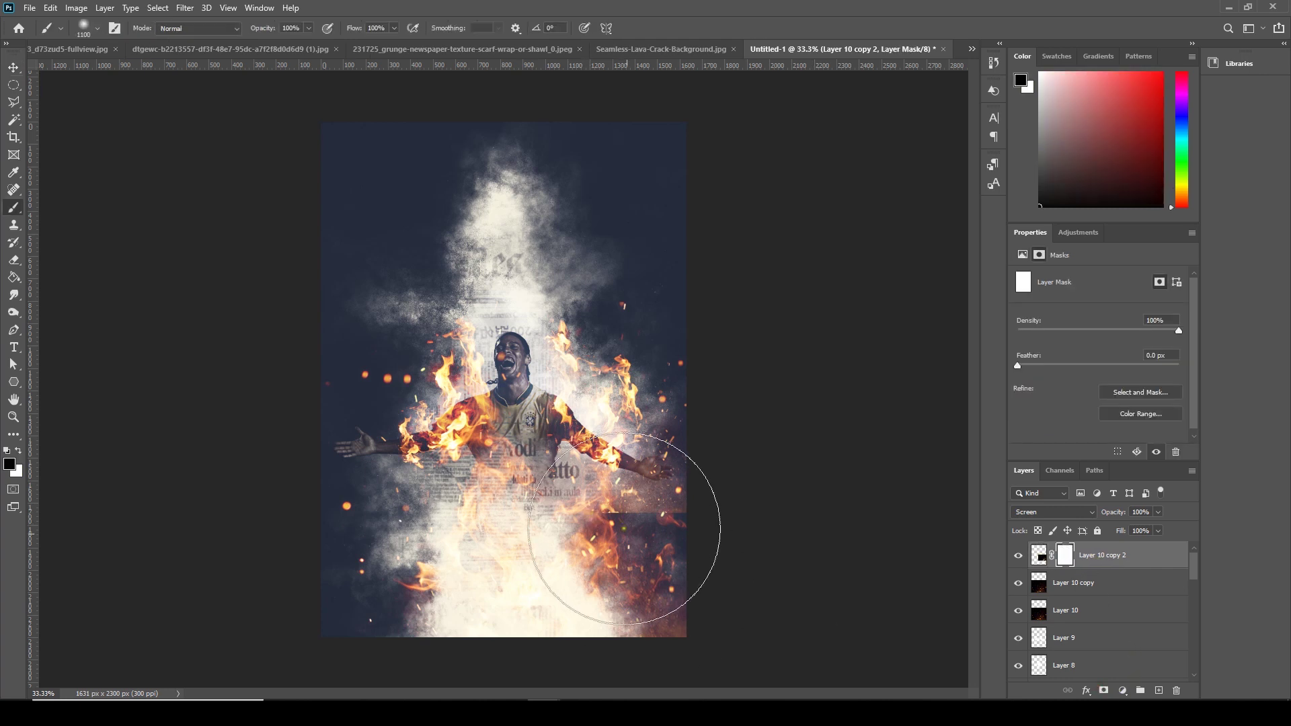
drag(657, 591, 664, 593)
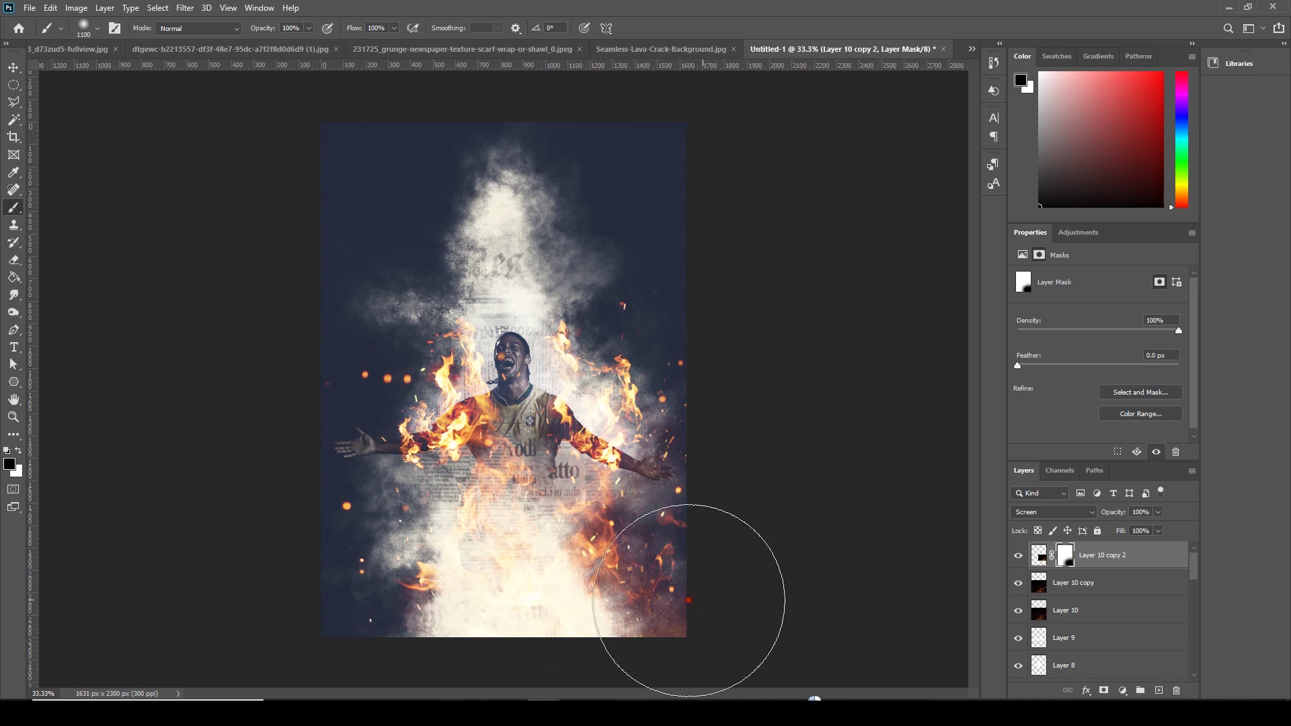
Duplicate the masked embers copy, scale it to about 159% and place it over the player's opposite arm.
click(13, 68)
mouse_move(1097, 557)
mouse_down()
mouse_move(1096, 583)
mouse_move(1161, 691)
mouse_up()
key(ctrl+t)
drag(675, 440, 454, 432)
drag(503, 356, 574, 313)
drag(506, 431, 479, 408)
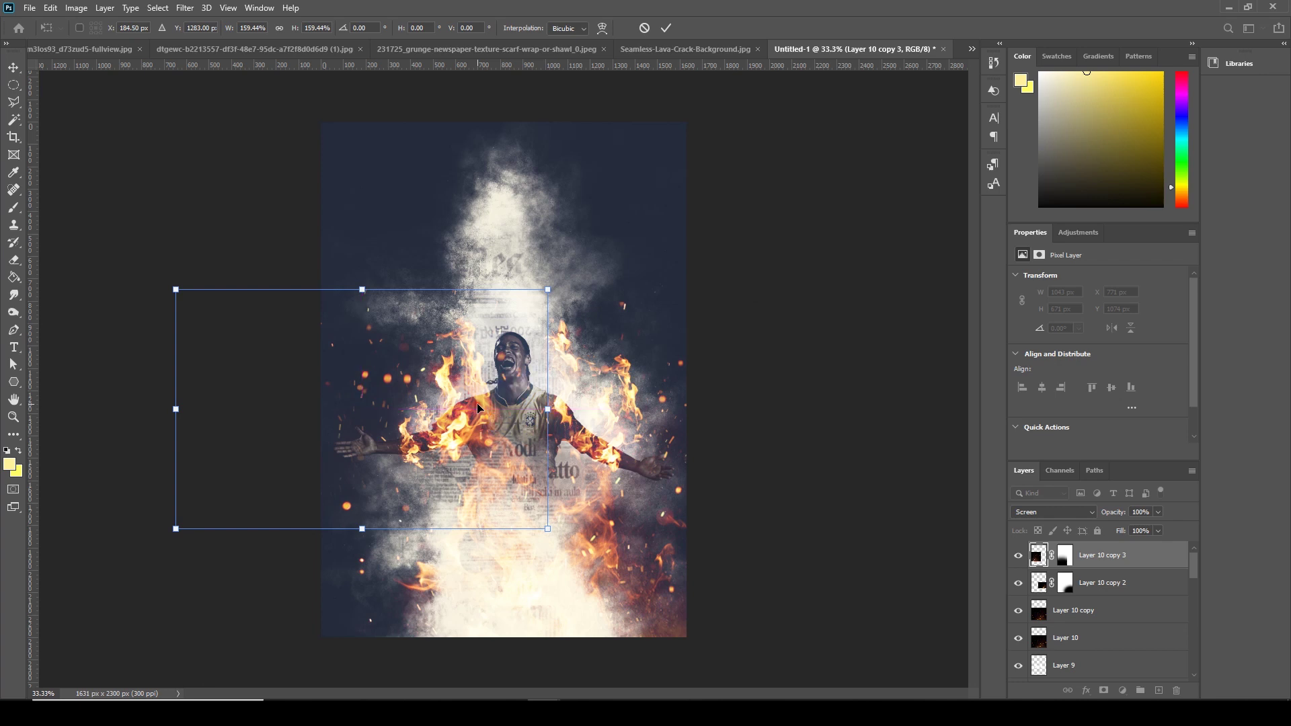
key(Return)
Add a layer mask to Layer 10 copy and paint out the embers over the player's face with a 500 px soft black brush.
key(ctrl+minus)
key(ctrl+minus)
key(ctrl+plus)
key(ctrl+plus)
key(ctrl+plus)
click(1066, 616)
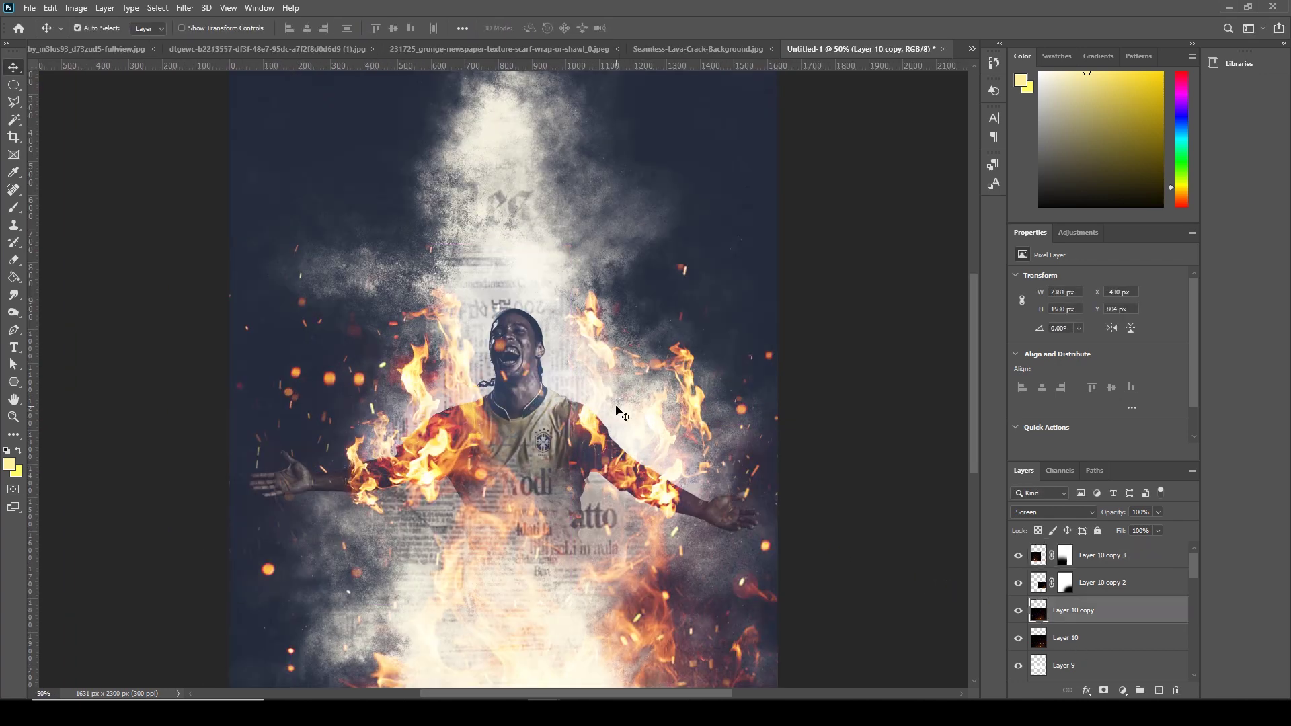
mouse_move(487, 370)
mouse_down()
mouse_move(495, 380)
mouse_move(487, 370)
mouse_up()
click(1105, 690)
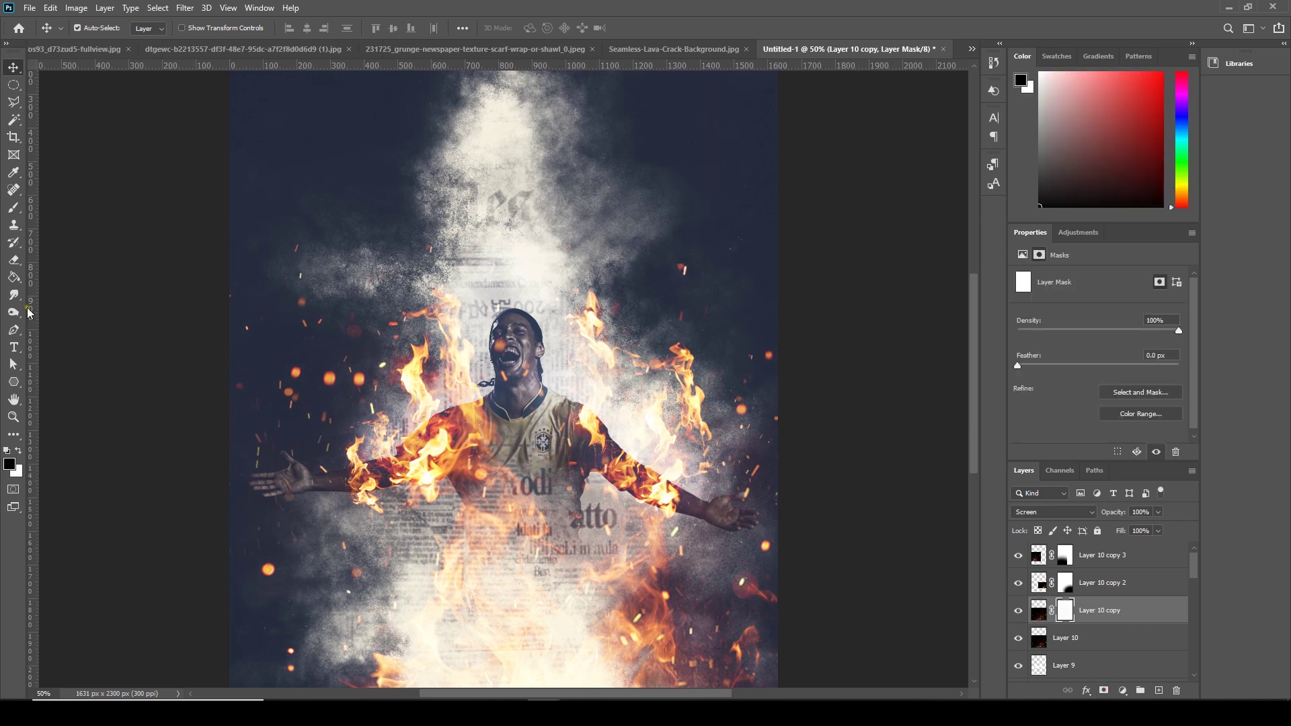
click(14, 207)
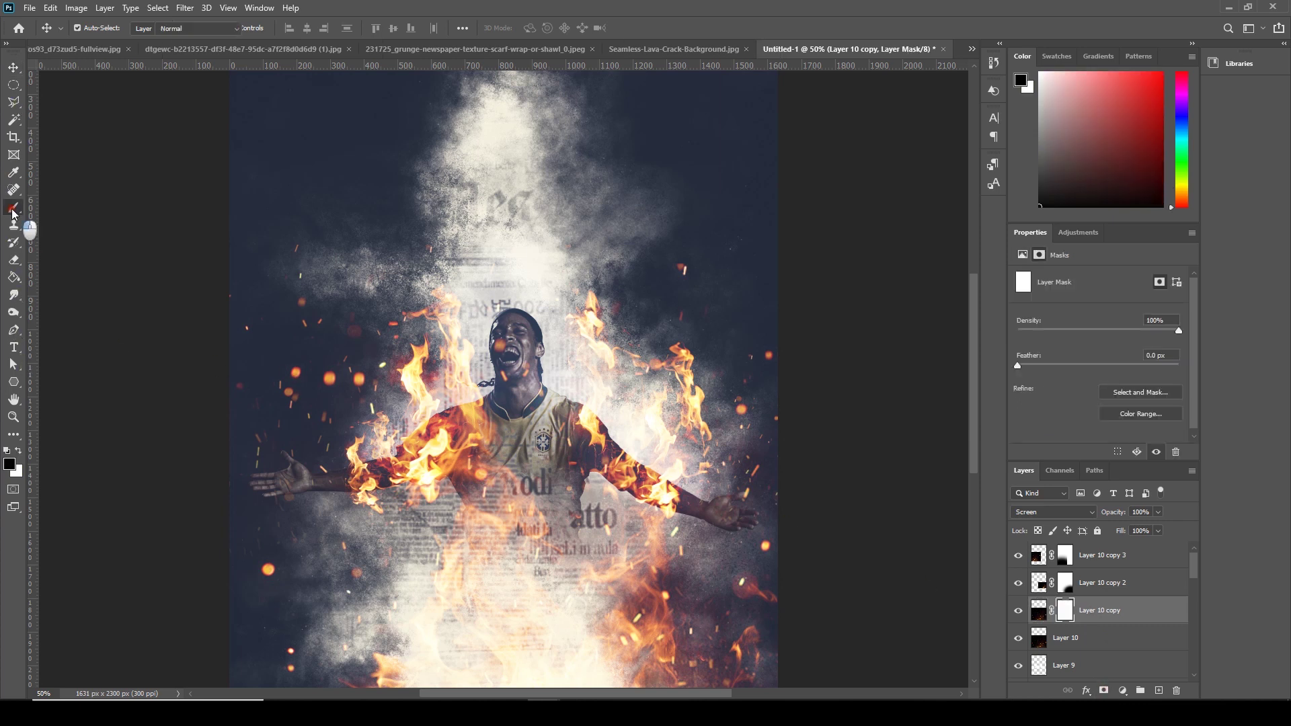
key(bracketleft)
key(bracketleft)
key(bracketleft)
key(bracketleft)
key(bracketleft)
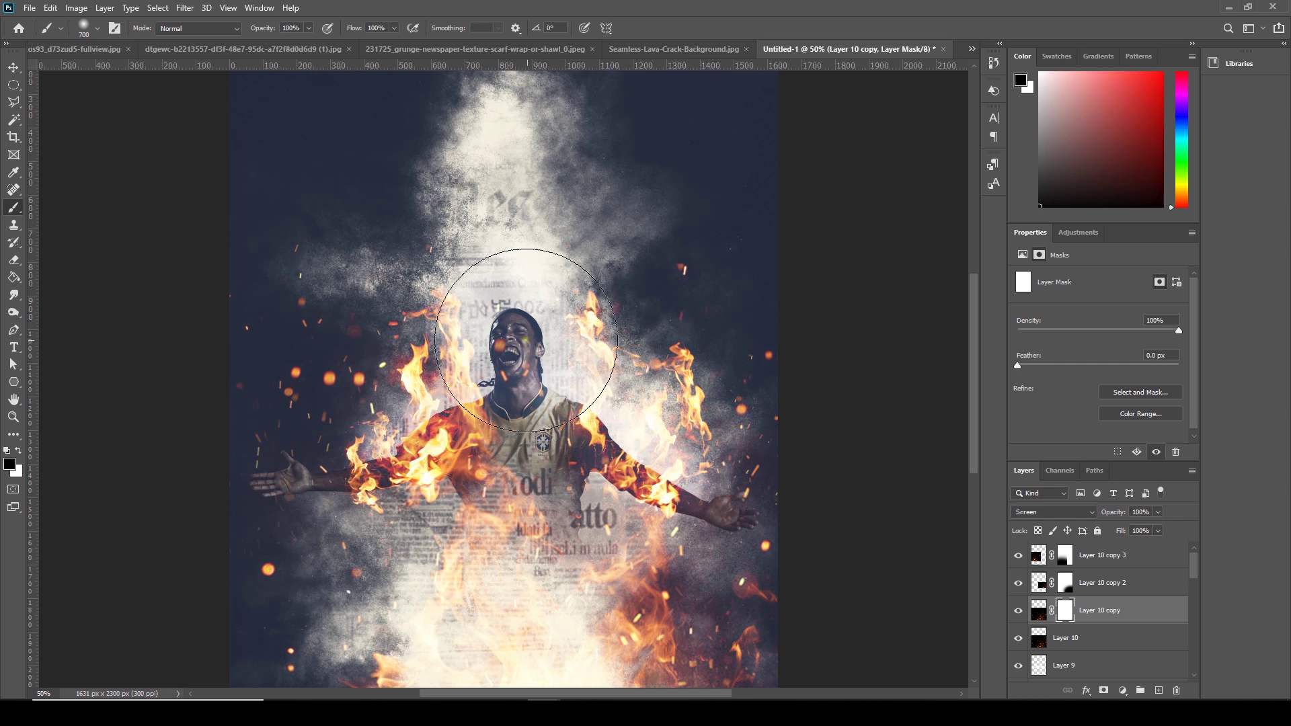
Add a layer mask to Layer 10 and paint out its embers over the player's face with the 500 px black brush.
click(1069, 641)
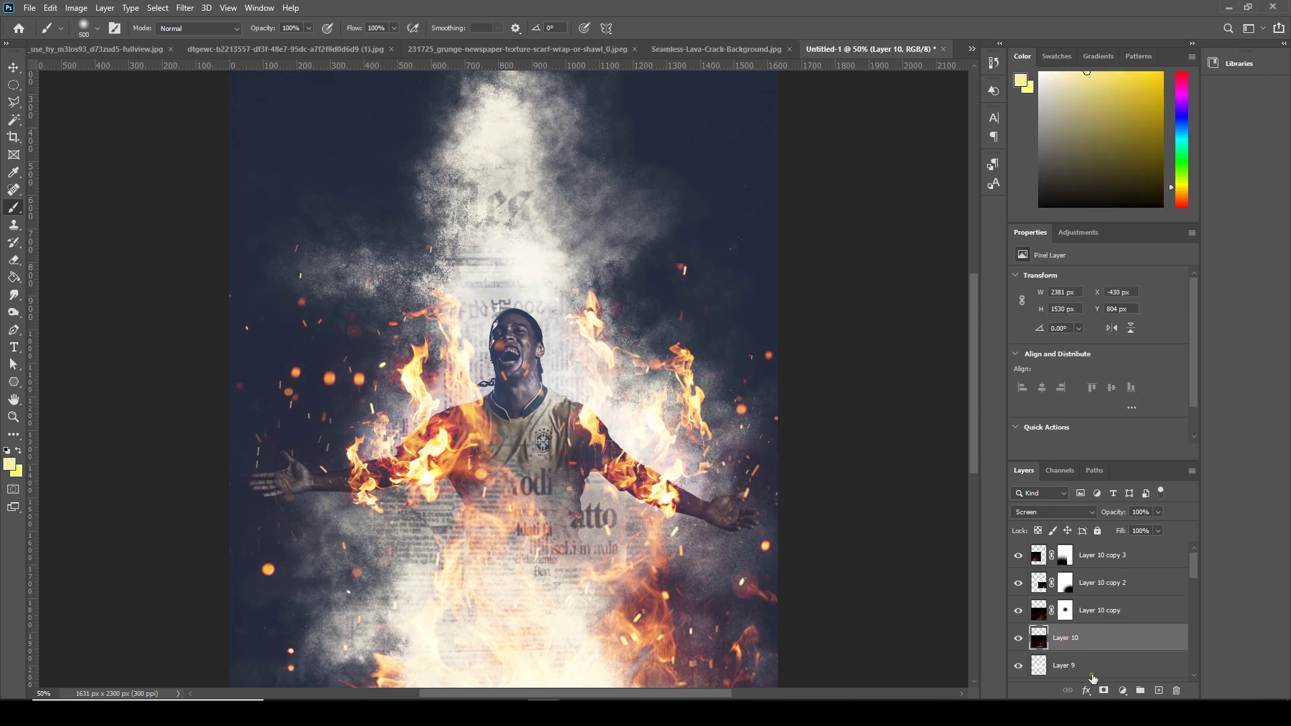
click(1105, 692)
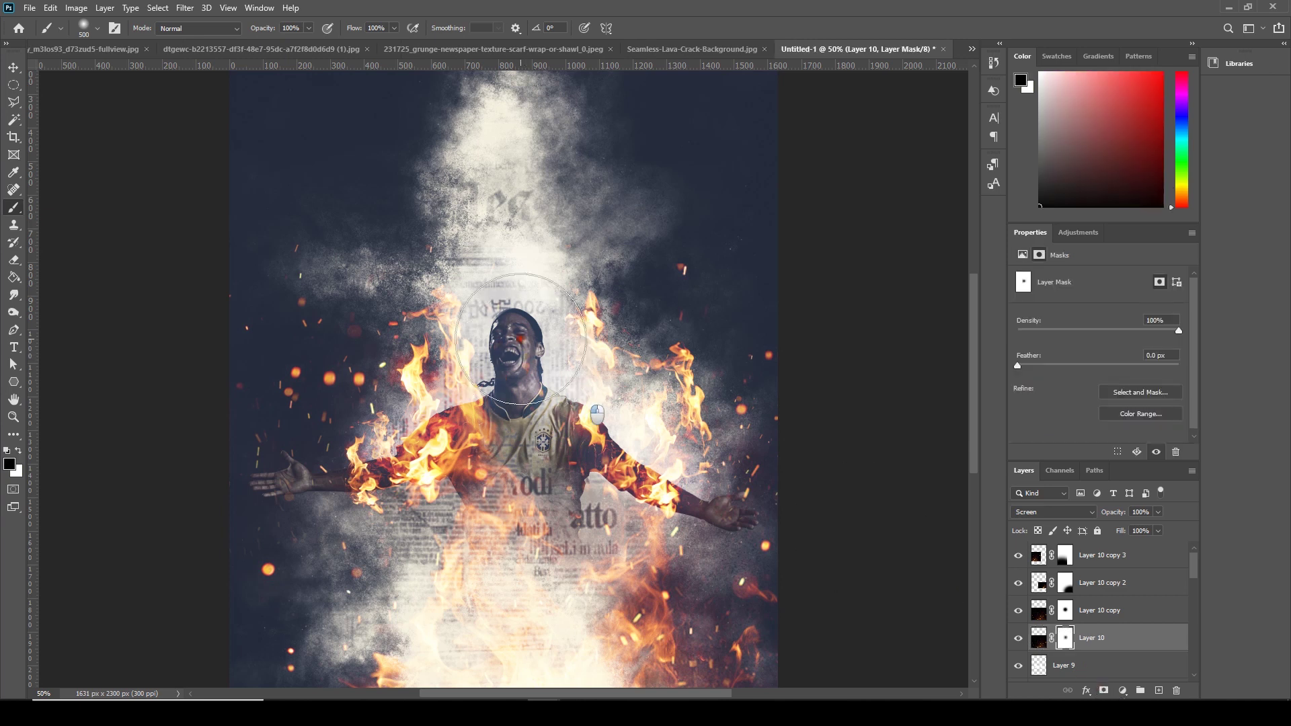
mouse_move(517, 315)
mouse_down()
mouse_move(519, 386)
mouse_move(509, 310)
mouse_up()
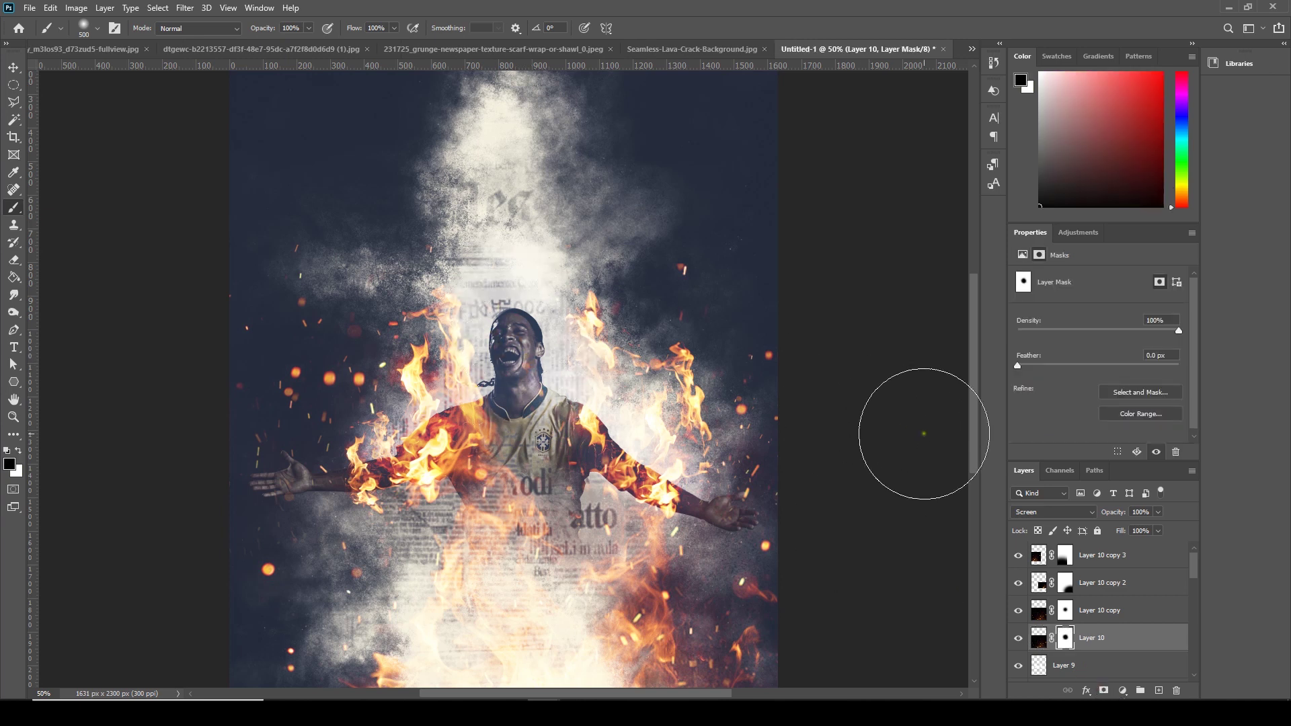
key(ctrl+minus)
key(ctrl+minus)
key(ctrl+plus)
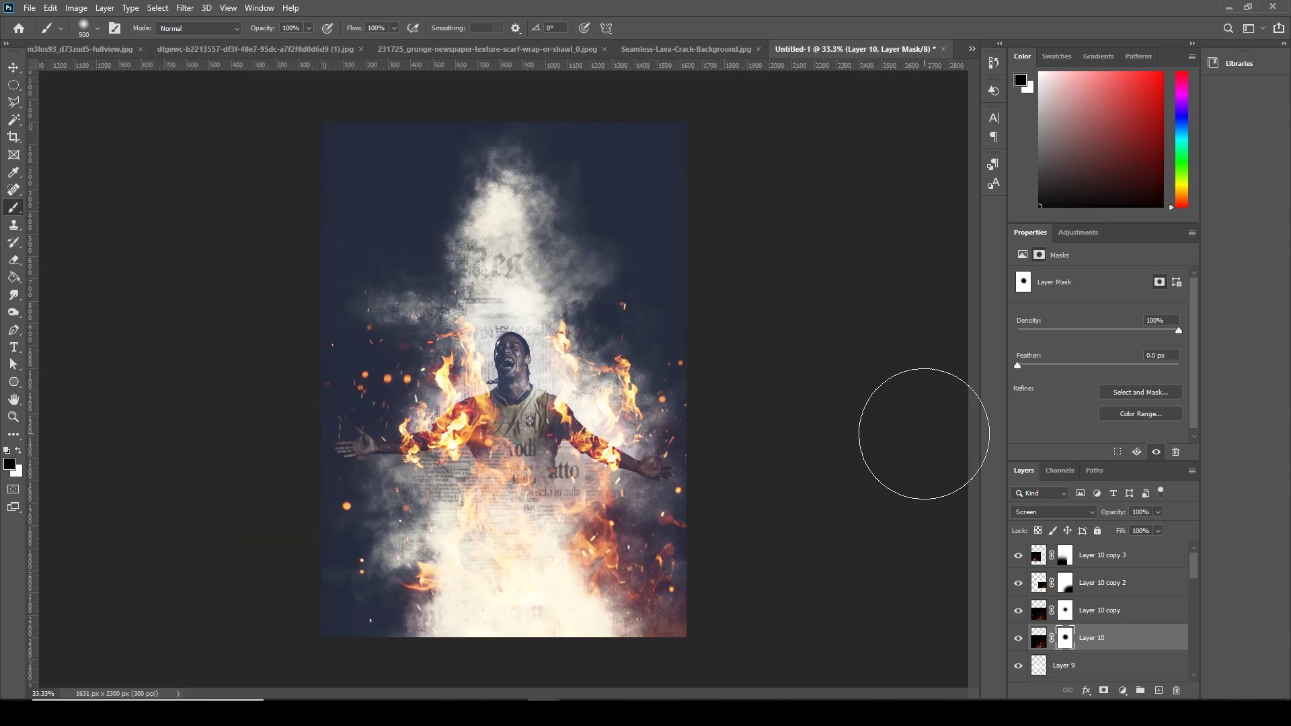
Add the tagline "I AM COMING BACK" in dark navy Bebas Neue, scaled and placed on the lower smoke.
click(13, 69)
click(14, 347)
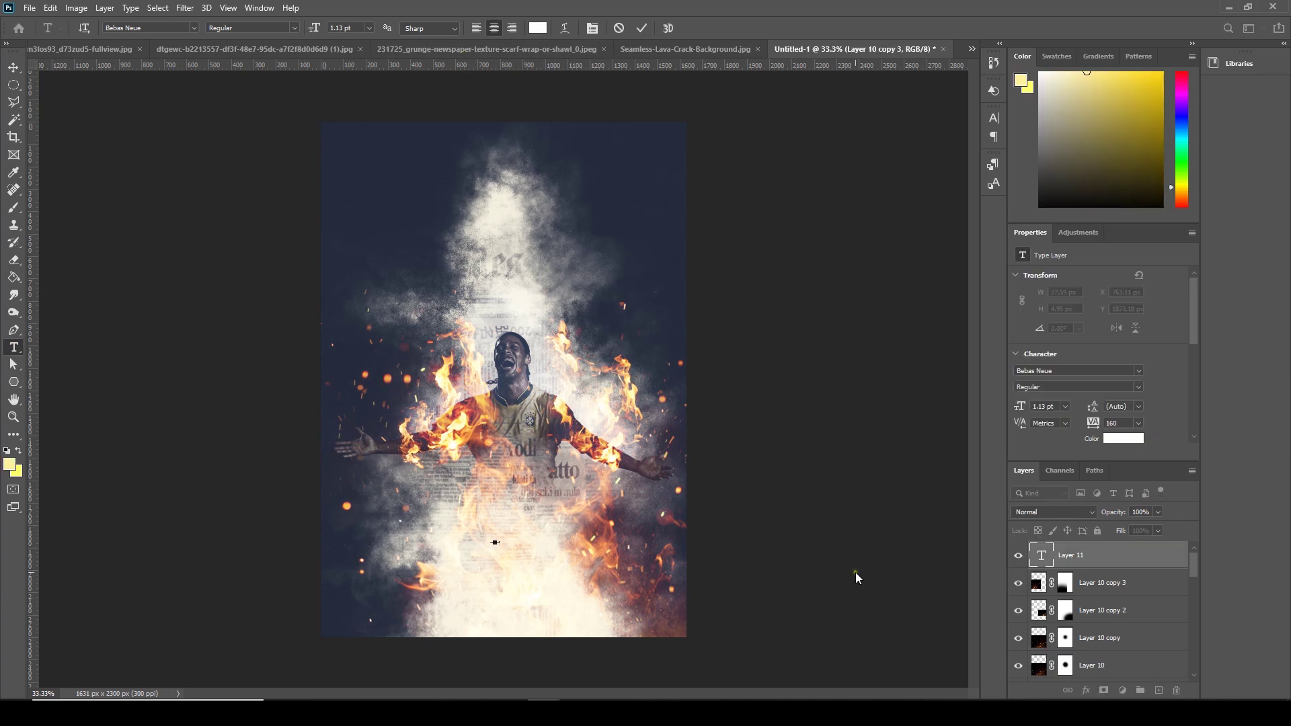
click(538, 28)
click(856, 277)
click(1086, 133)
key(ctrl+t)
drag(477, 540, 506, 557)
key(Return)
Add a larger "RONALDINHO" title below the tagline and move both text layers beneath the embers layers.
double_click(1116, 554)
key(Escape)
double_click(1042, 555)
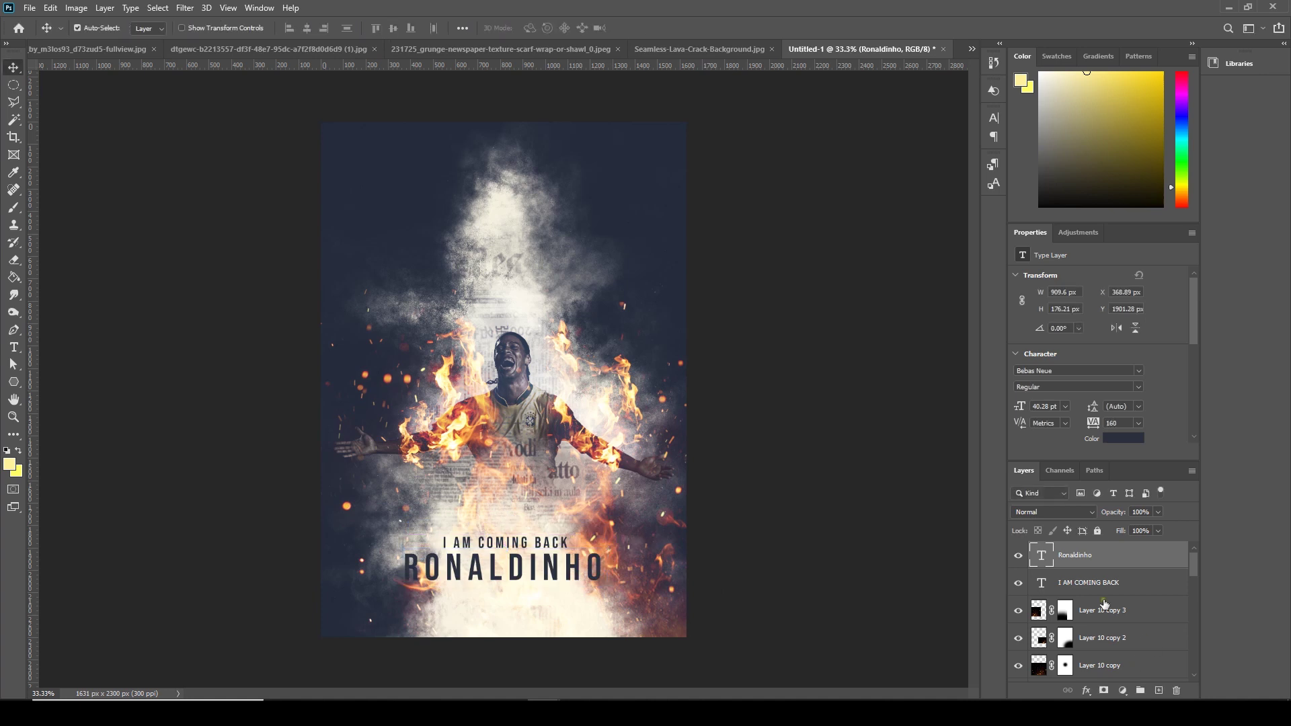
drag(1089, 554, 1109, 622)
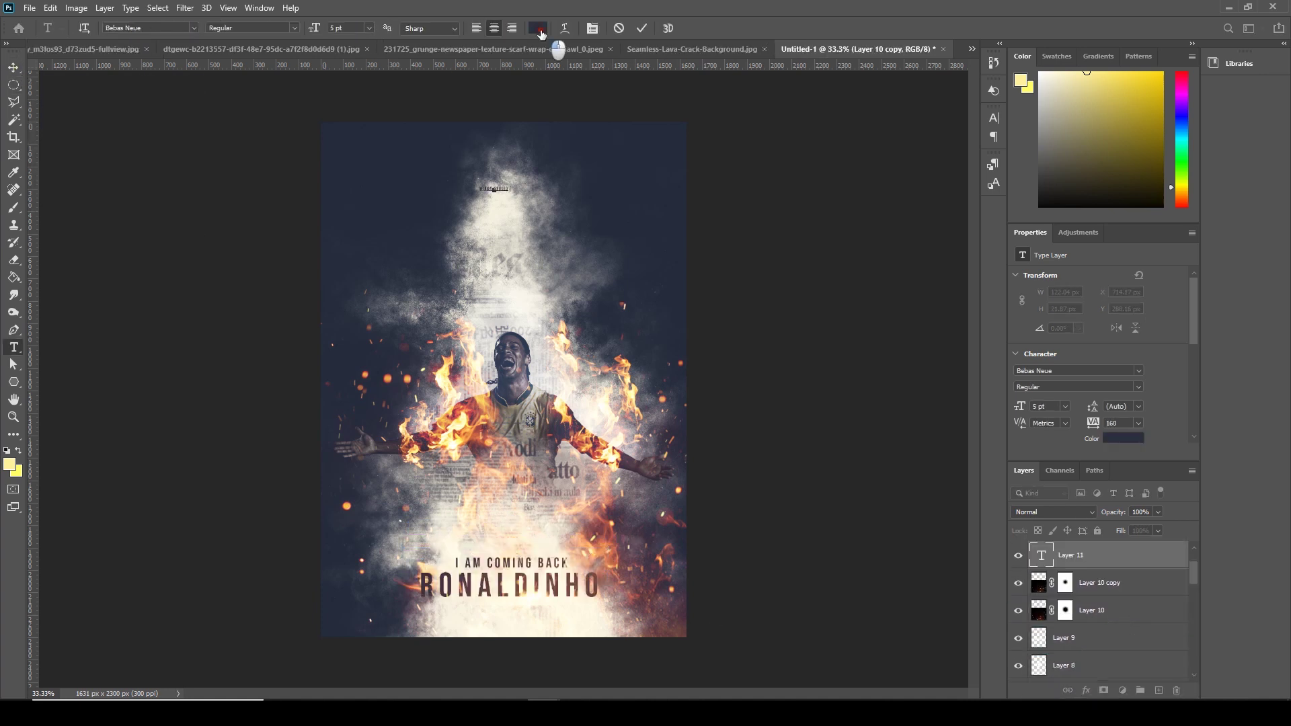
Add white Bebas Neue header lines "WINDY STUDIO" and "PHOTOHOP TUTORIAL" centred near the poster's upper edge.
click(541, 28)
click(1090, 133)
key(ctrl+t)
drag(498, 188, 521, 143)
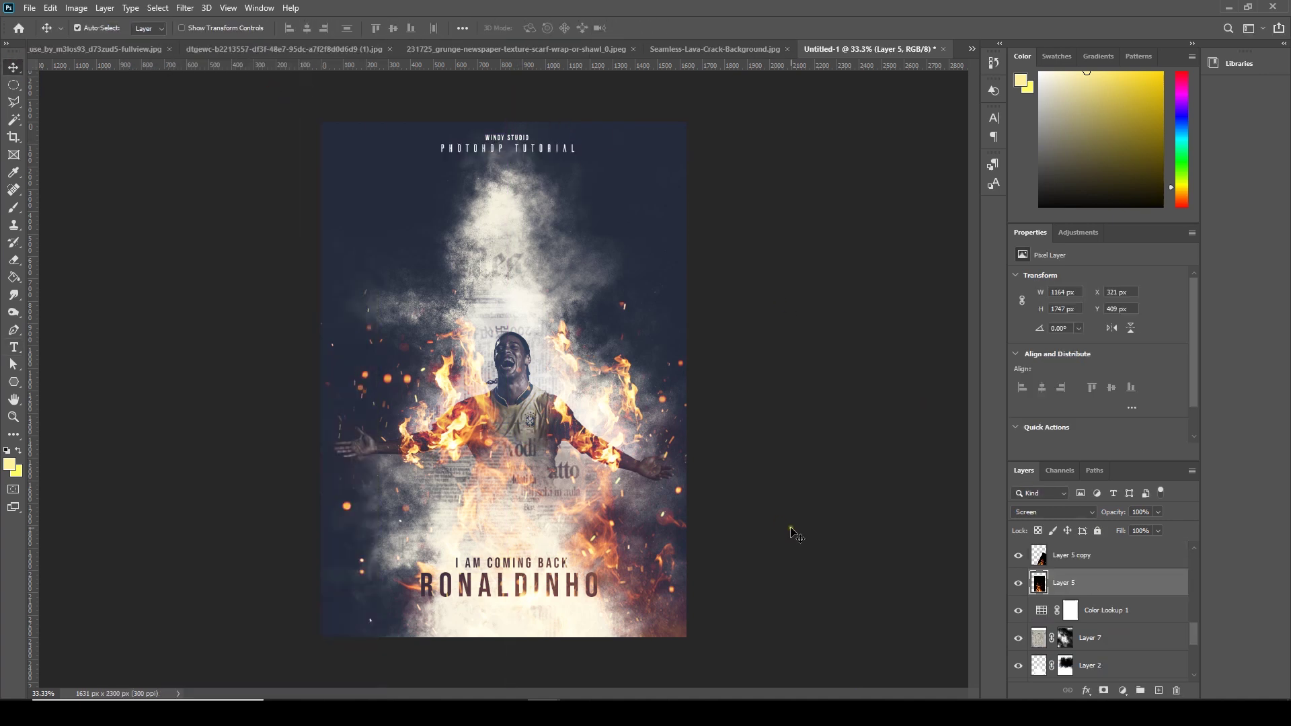
Select the smoke on Layer 3 behind the player and shift it down by about 334 px.
key(alt+bracketleft)
key(alt+bracketleft)
key(alt+bracketleft)
key(alt+bracketleft)
key(alt+bracketleft)
key(alt+bracketleft)
key(alt+bracketleft)
key(alt+bracketleft)
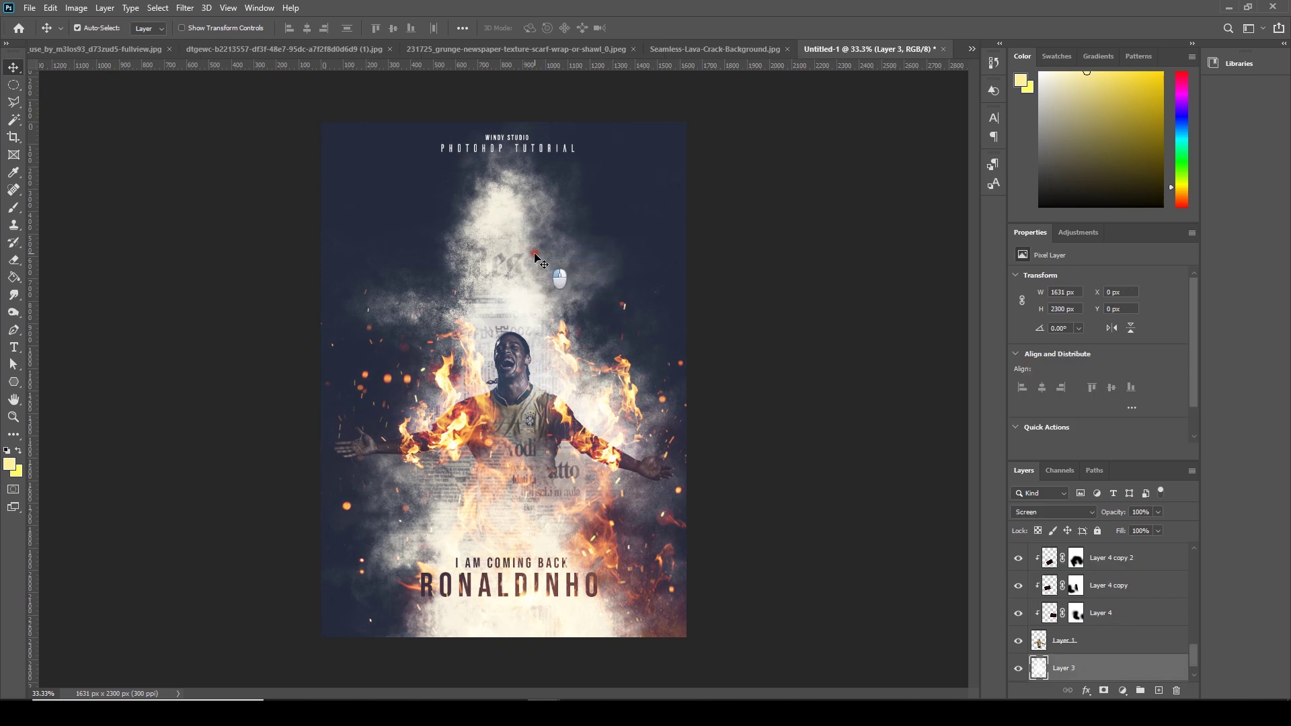
drag(539, 231, 534, 294)
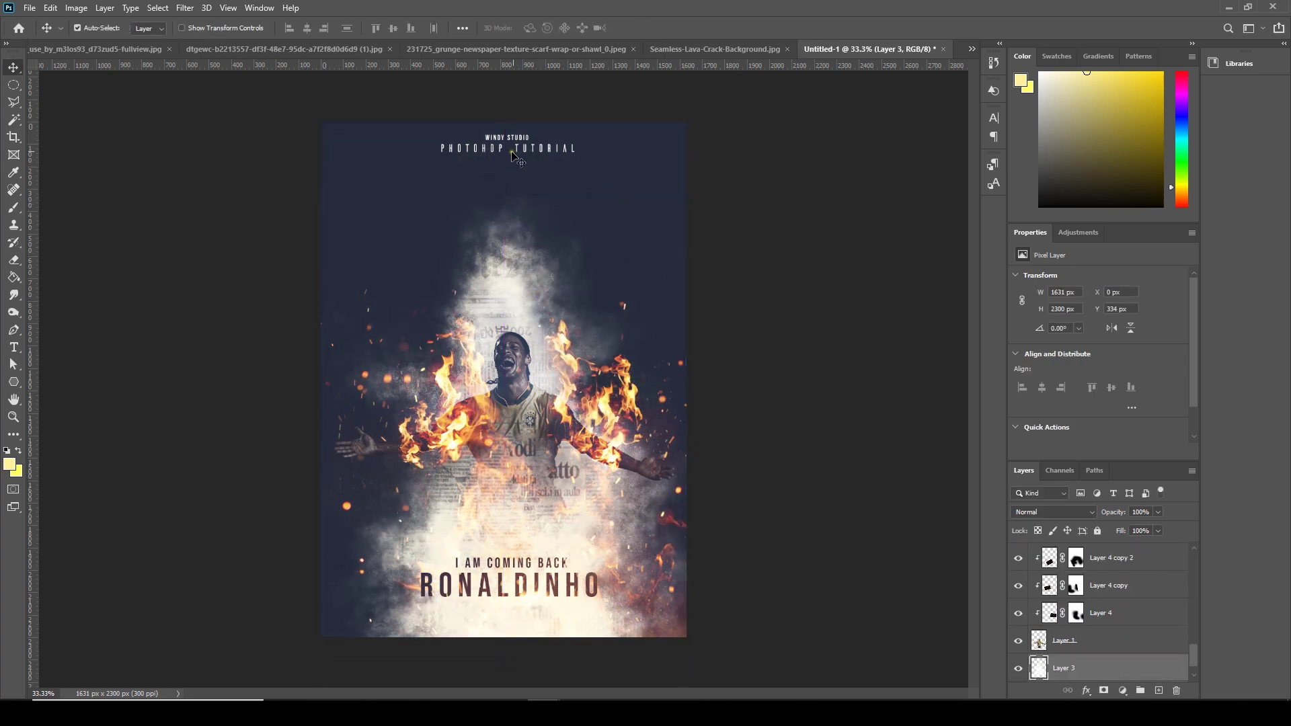
Lower the two header text lines and crop the poster to 1631 × 2083 px.
drag(516, 154, 516, 207)
key(c)
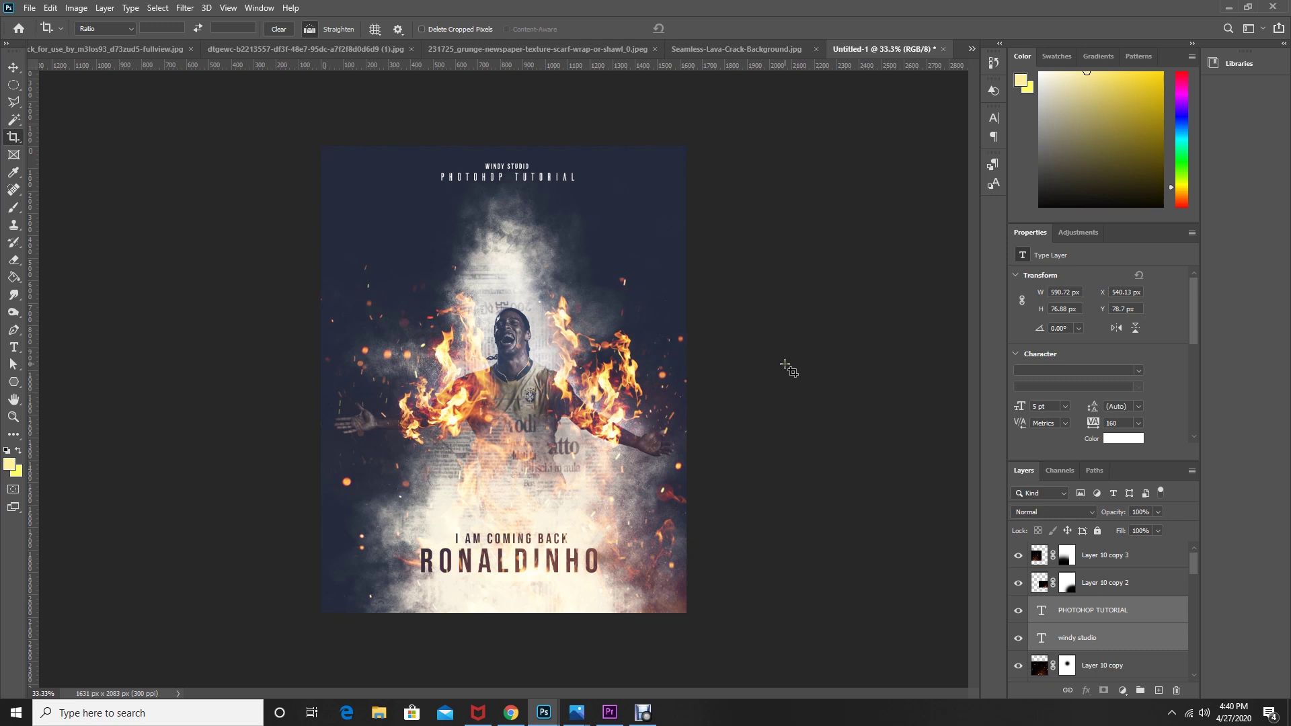
key(ctrl+minus)
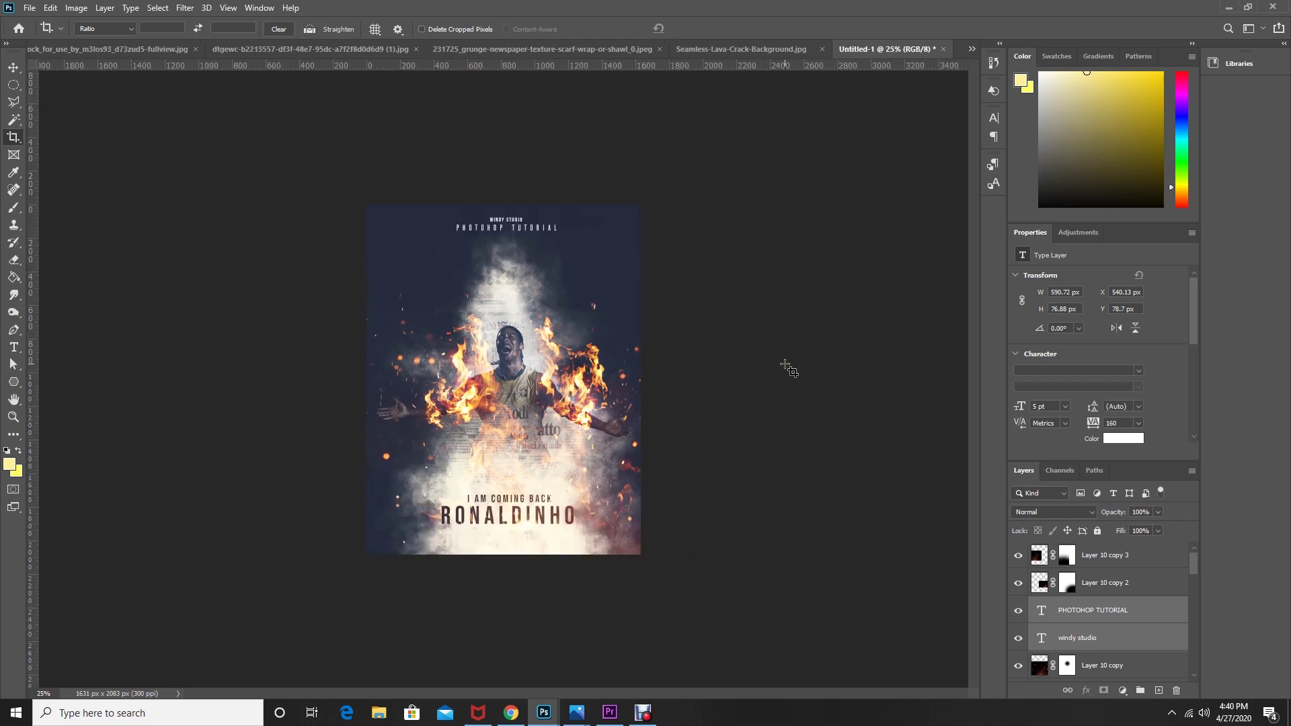
key(ctrl+minus)
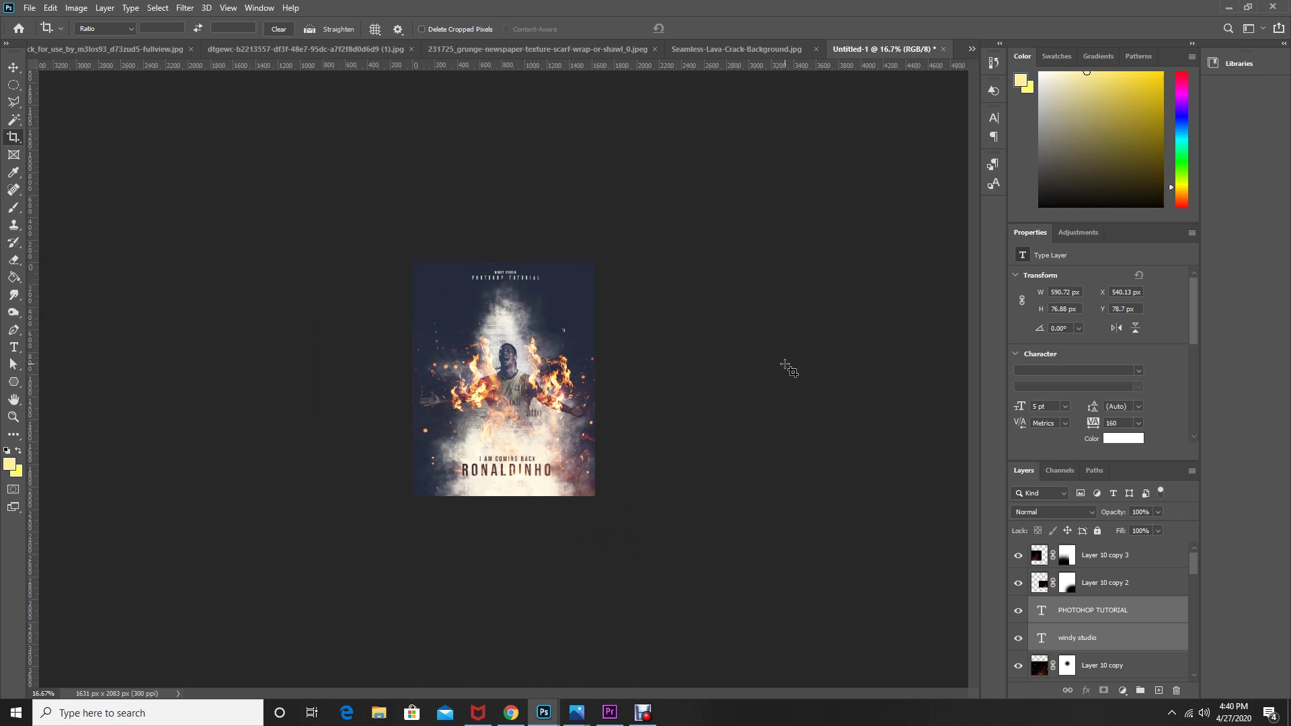